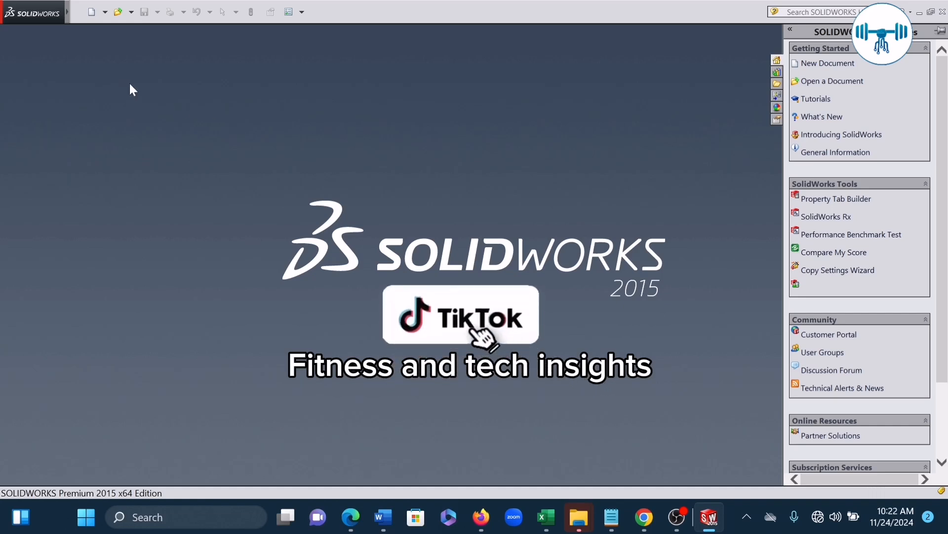
Create a new part document
{"action": "left_click", "coordinate": [105, 12]}
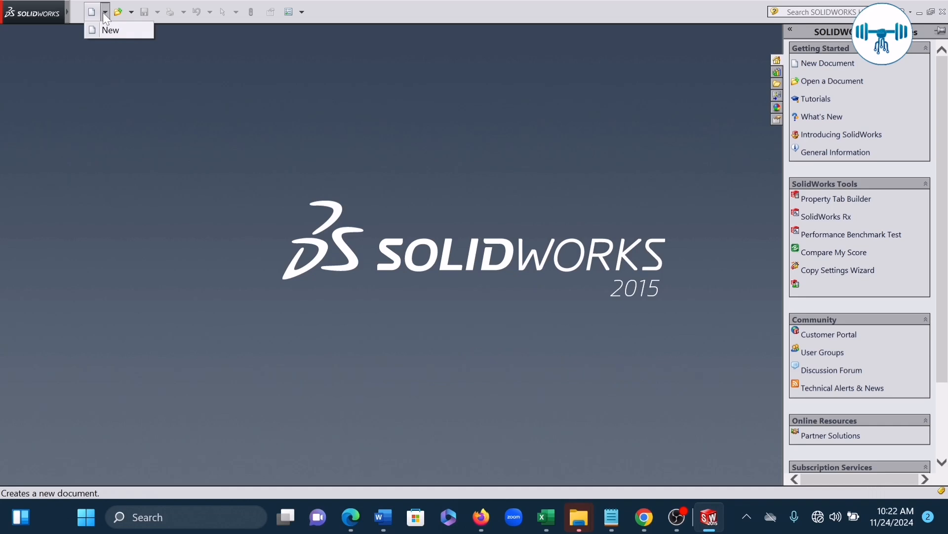
{"action": "left_click", "coordinate": [100, 31]}
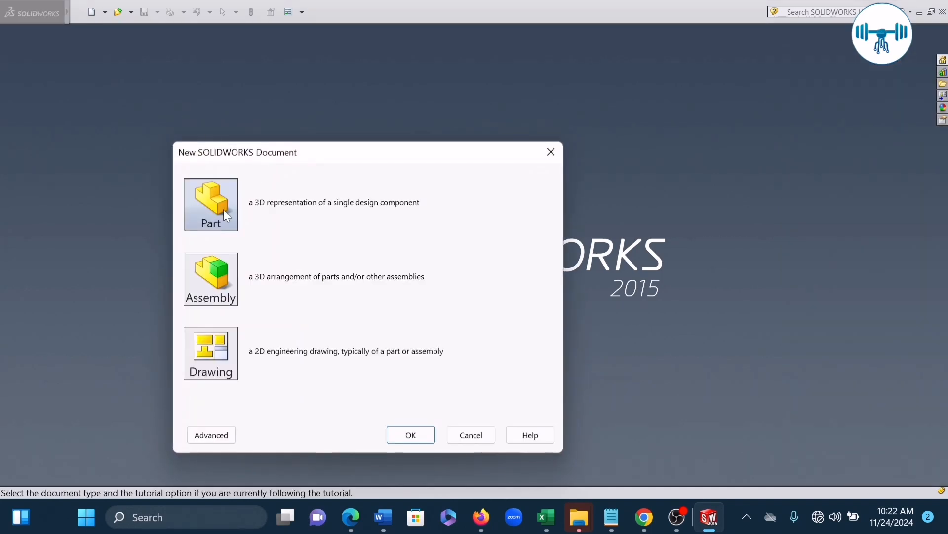
{"action": "left_click", "coordinate": [407, 433]}
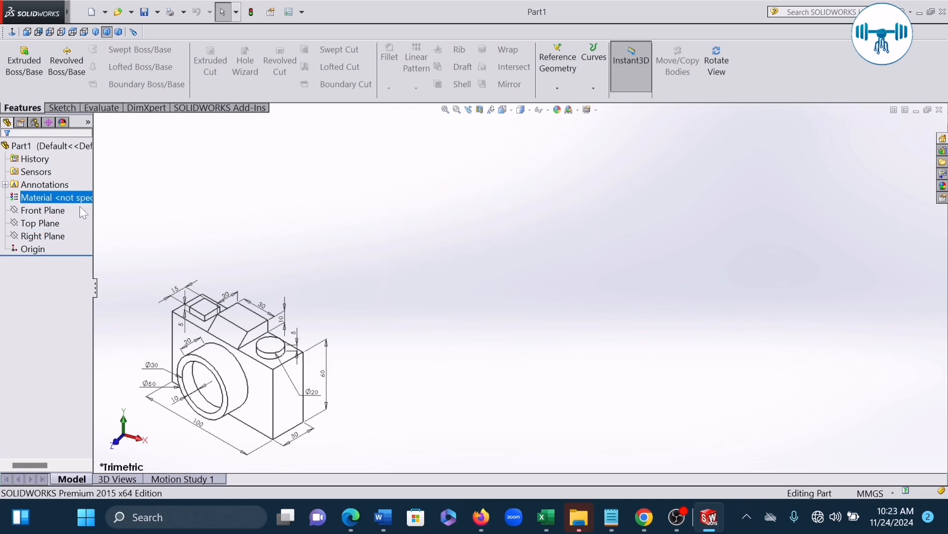
Start a new sketch on the Front Plane
{"action": "left_click", "coordinate": [47, 210]}
{"action": "left_click", "coordinate": [41, 223]}
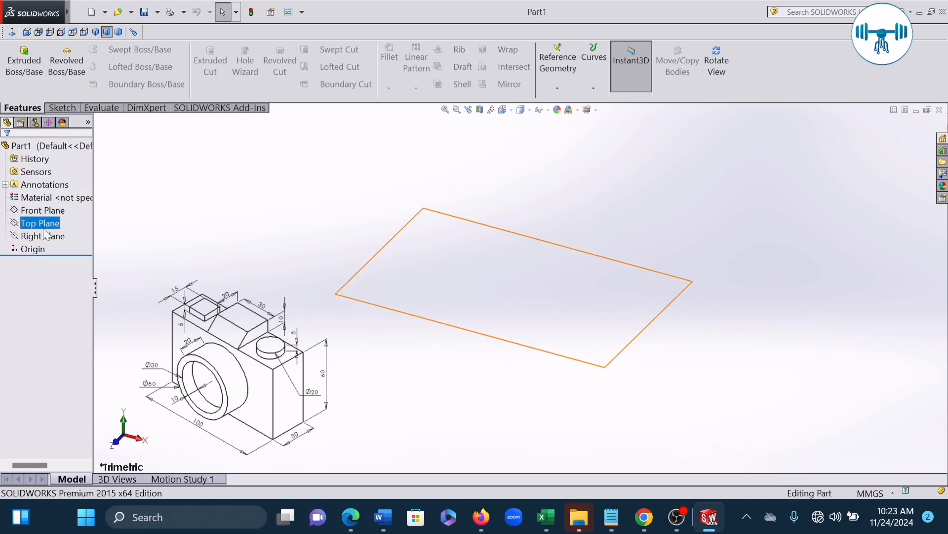
{"action": "left_click", "coordinate": [45, 236]}
{"action": "left_click", "coordinate": [44, 224]}
{"action": "left_click", "coordinate": [44, 211]}
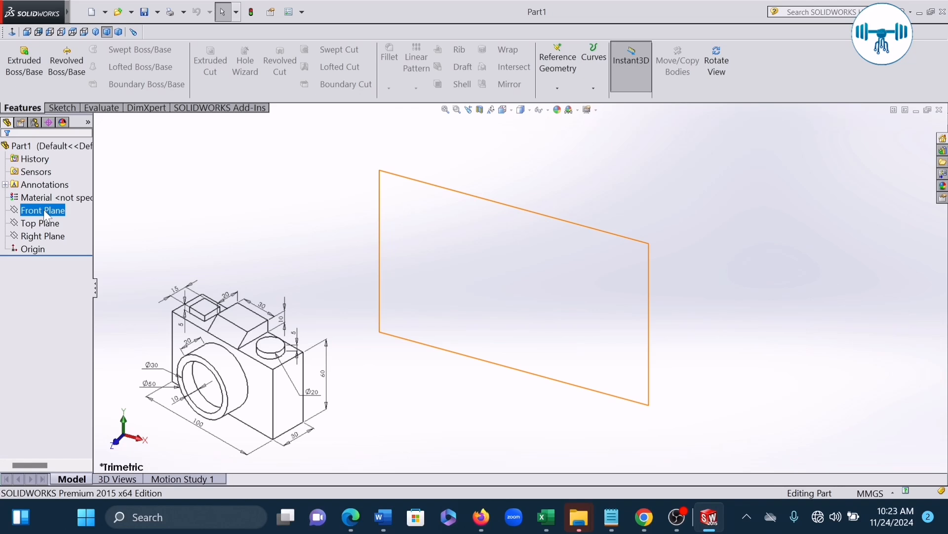
{"action": "left_click", "coordinate": [43, 210]}
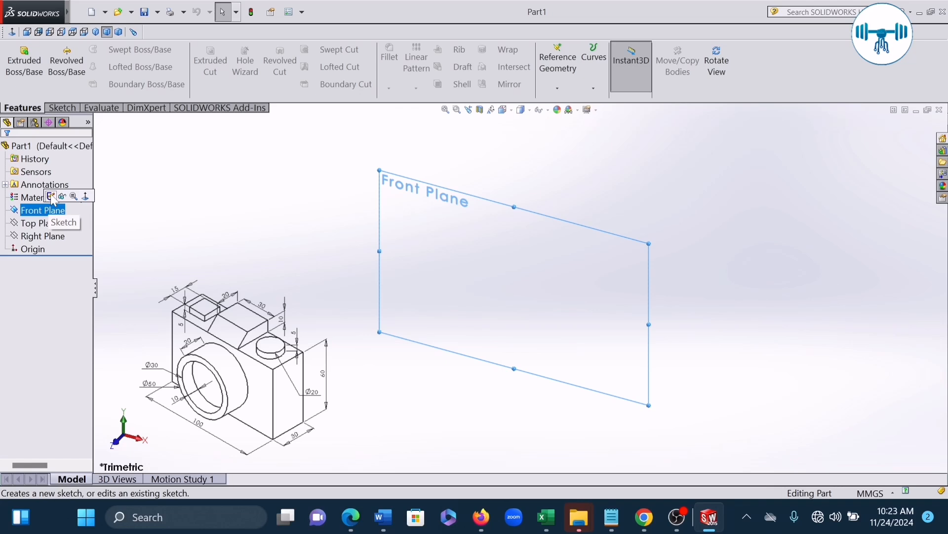
{"action": "left_click", "coordinate": [51, 197]}
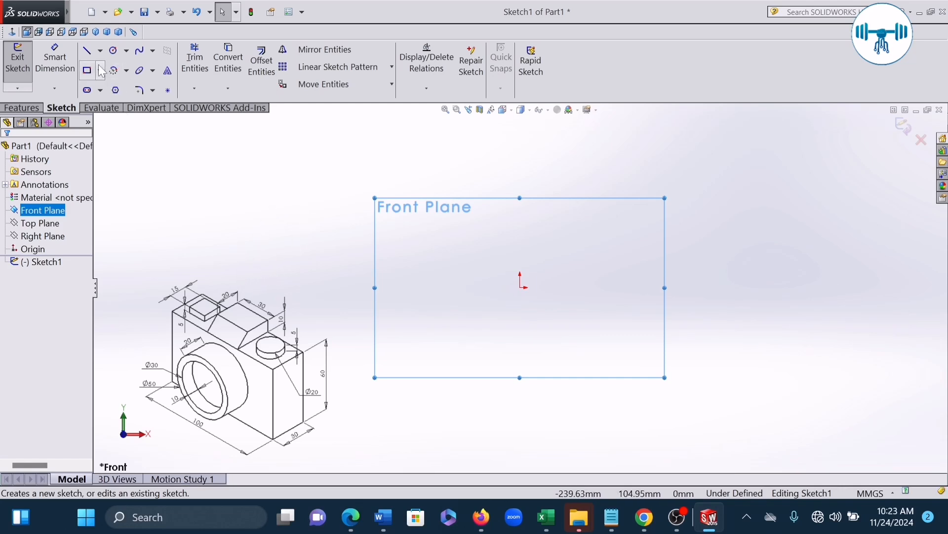
Sketch a four-line rectangular outline starting at the origin, about 120 mm wide and 69 mm high, extending right and upward
{"action": "left_click", "coordinate": [88, 52]}
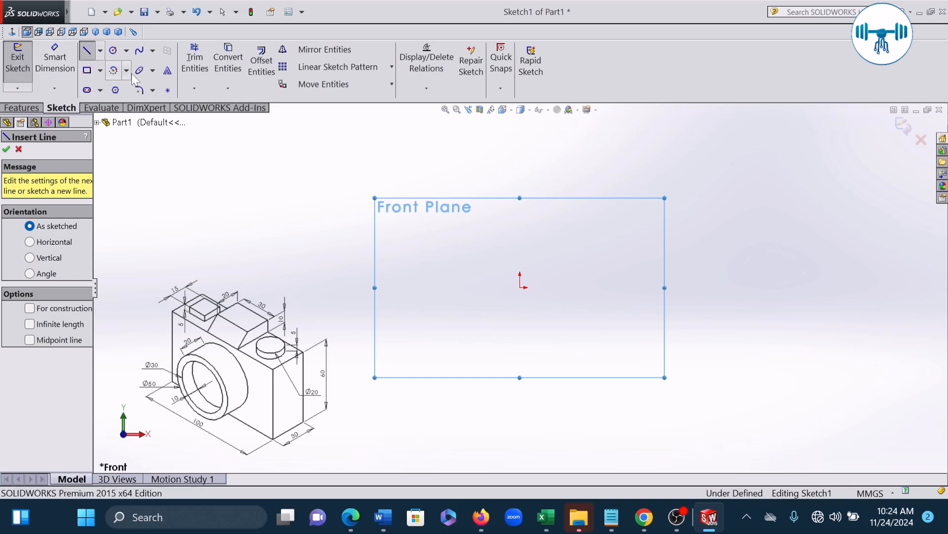
{"action": "left_click", "coordinate": [520, 287]}
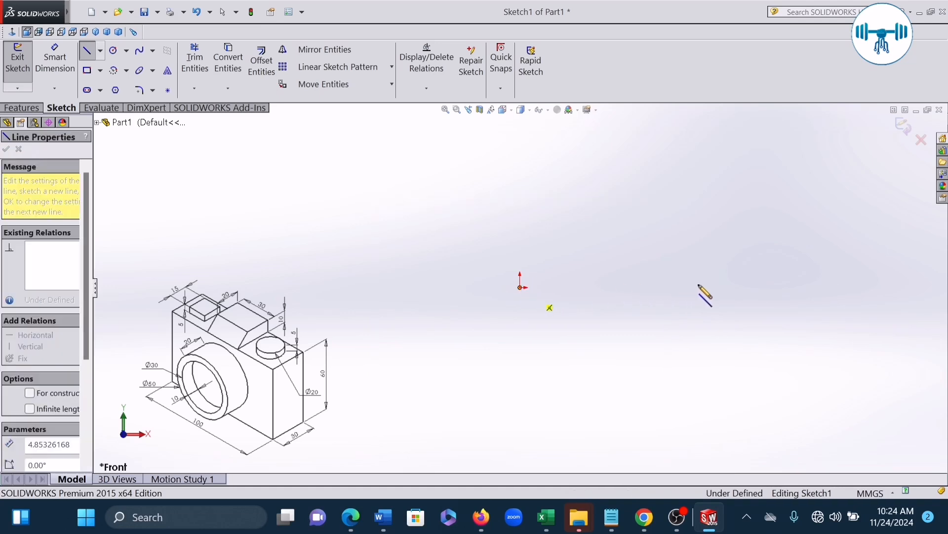
{"action": "left_click", "coordinate": [716, 287]}
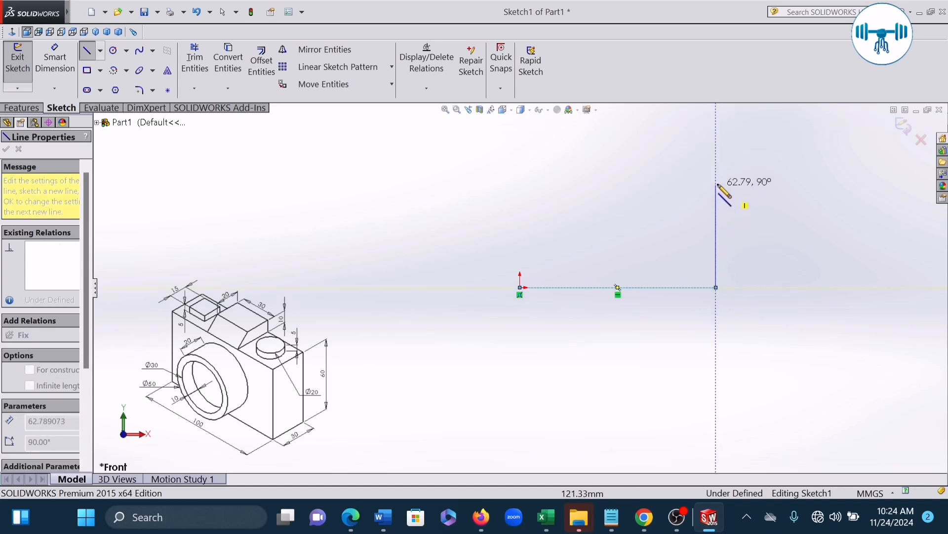
{"action": "left_click", "coordinate": [717, 175]}
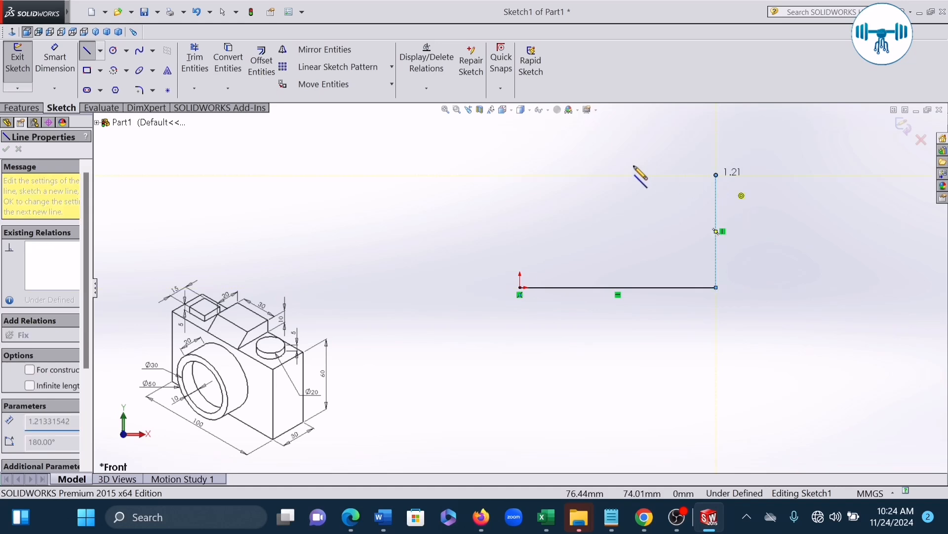
{"action": "left_click", "coordinate": [519, 175]}
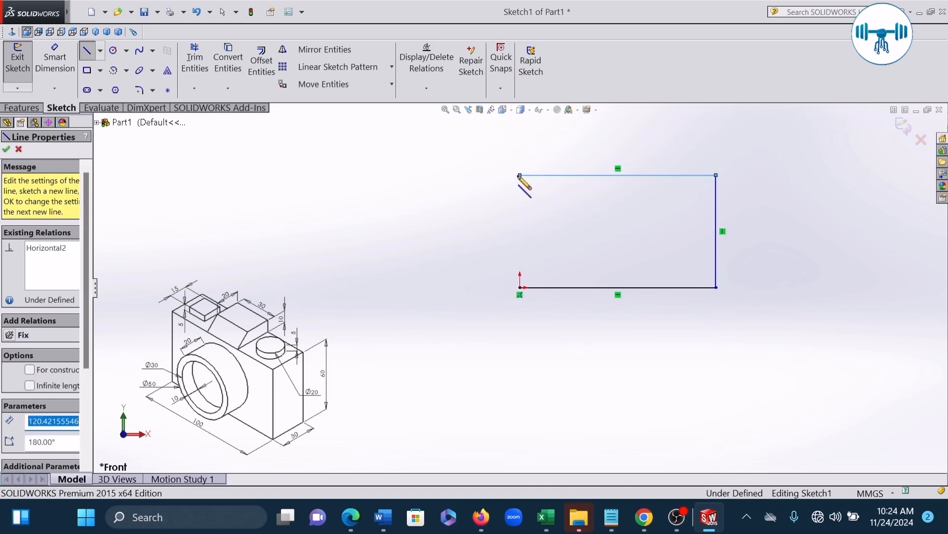
{"action": "left_click", "coordinate": [519, 286]}
{"action": "key", "text": "Escape"}
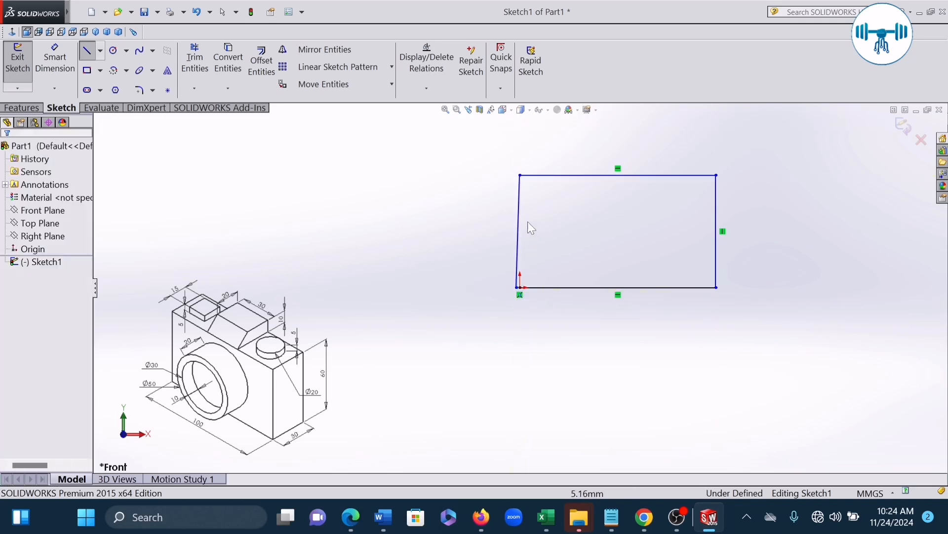
{"action": "key", "text": "Escape"}
Delete the slanted left line and redraw it as a vertical line from the upper-left corner down to the origin
{"action": "left_click", "coordinate": [518, 213]}
{"action": "key", "text": "Delete"}
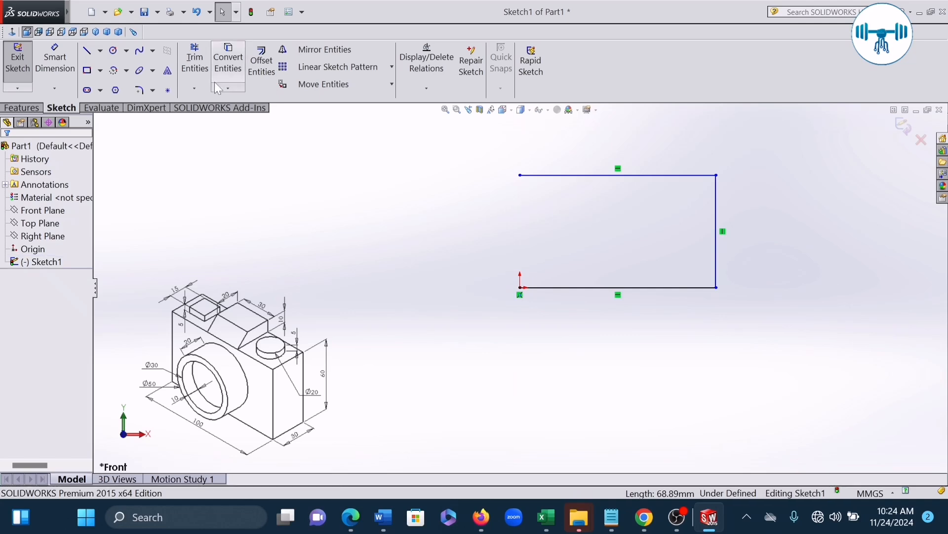
{"action": "left_click", "coordinate": [87, 50]}
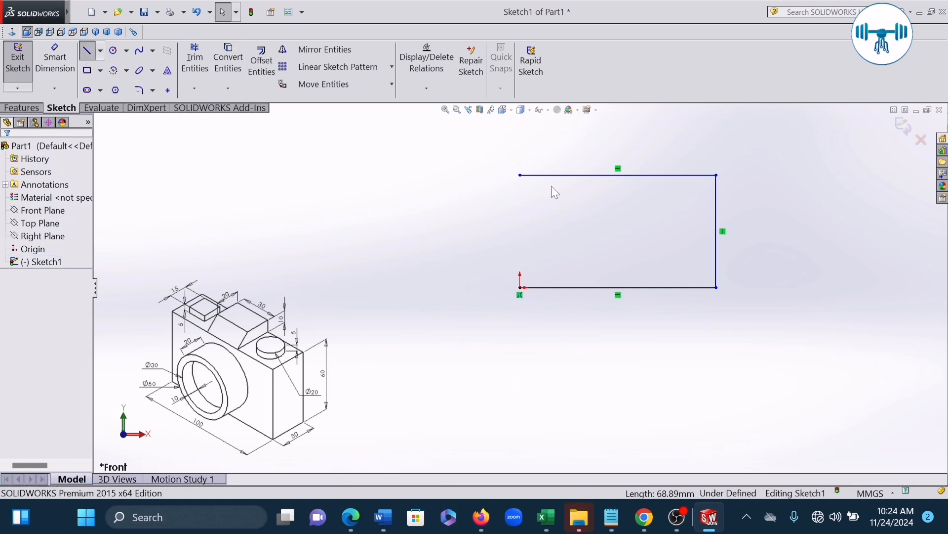
{"action": "left_click", "coordinate": [520, 174]}
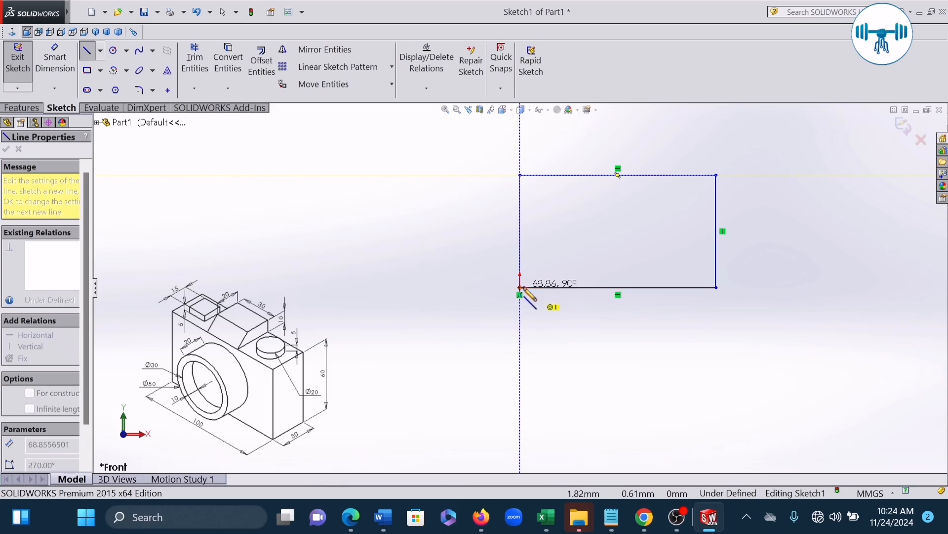
{"action": "left_click", "coordinate": [520, 287]}
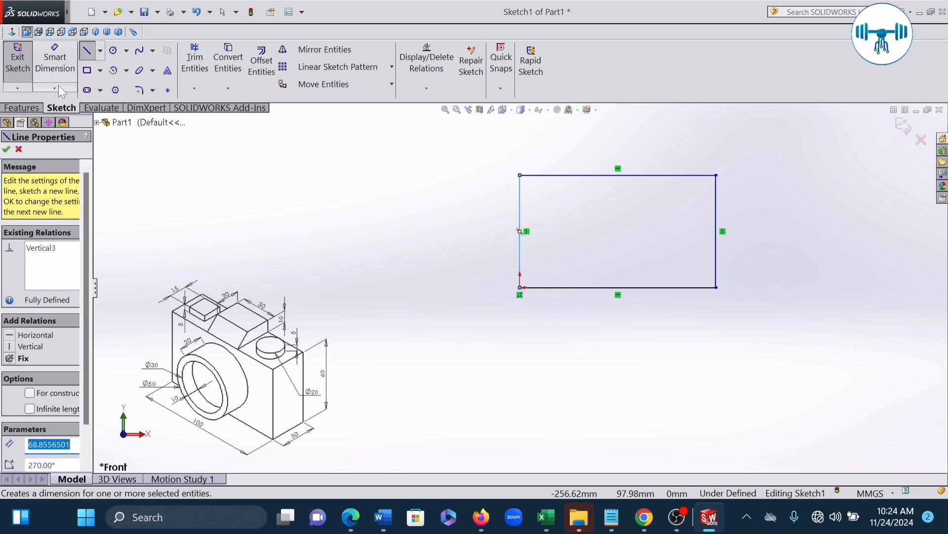
Dimension the rectangle's top edge to 100 mm
{"action": "left_click", "coordinate": [53, 59]}
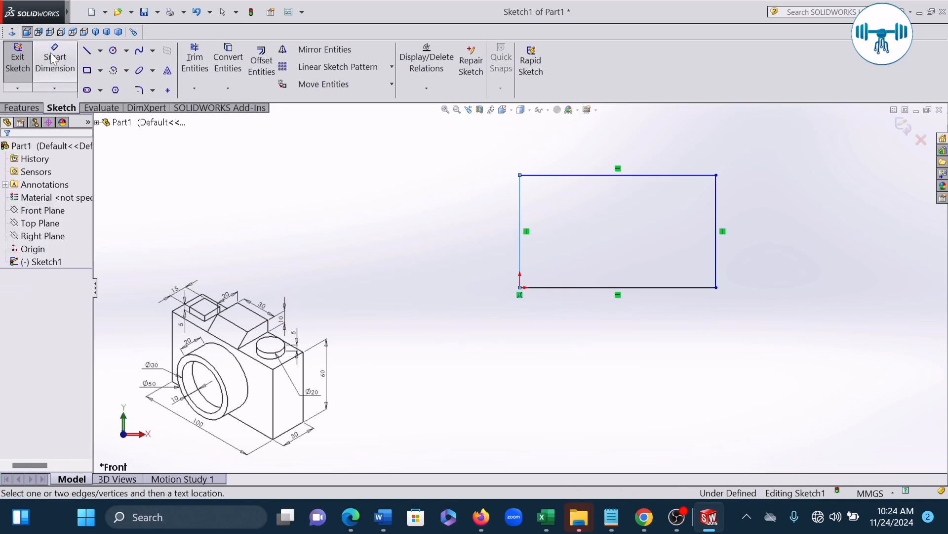
{"action": "left_click", "coordinate": [666, 175]}
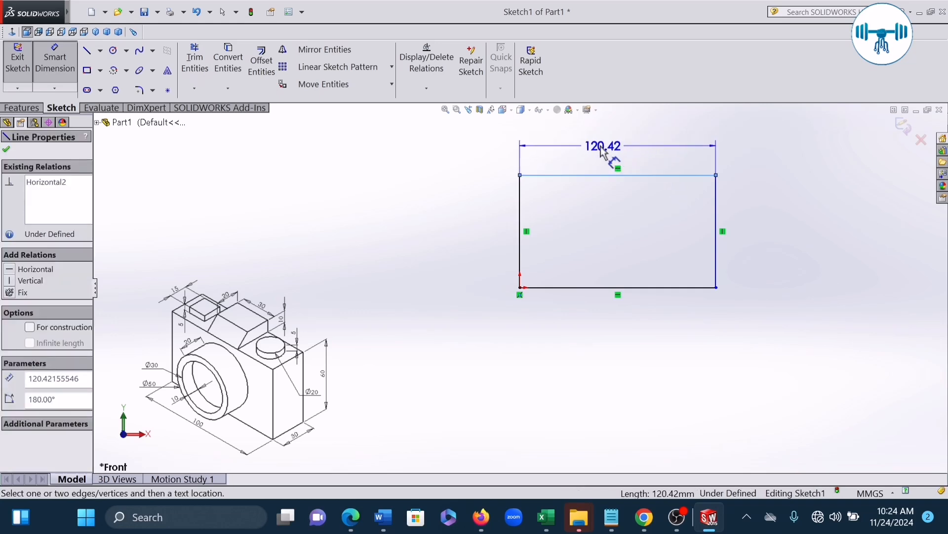
{"action": "left_click", "coordinate": [630, 146]}
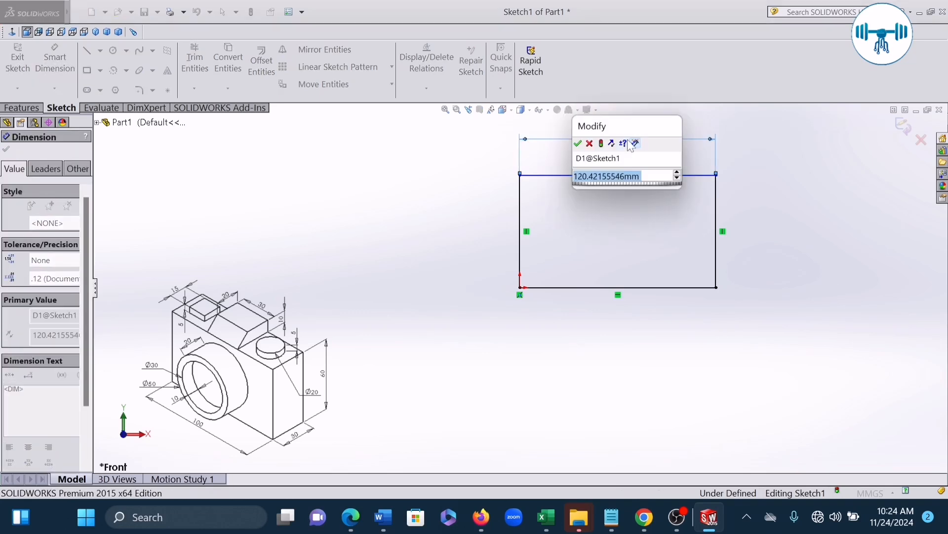
{"action": "type", "text": "100"}
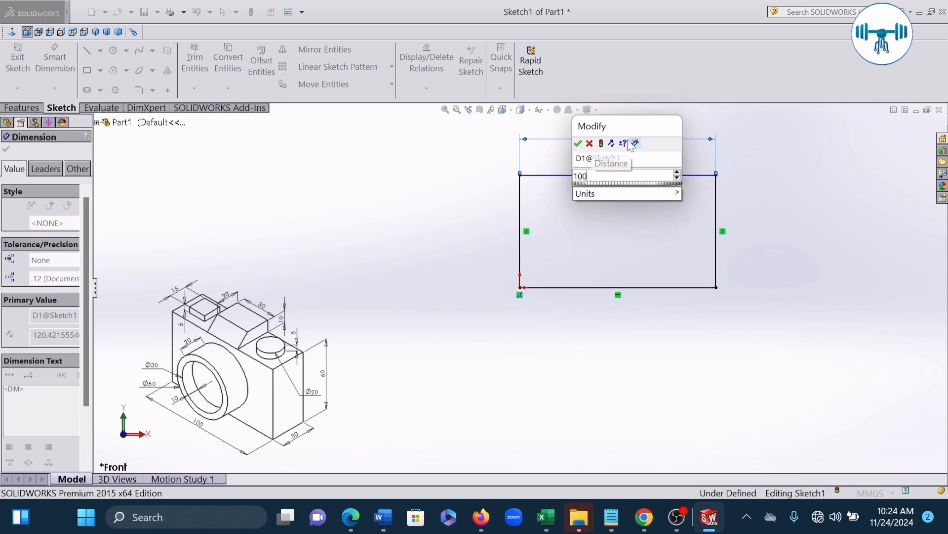
{"action": "key", "text": "Return"}
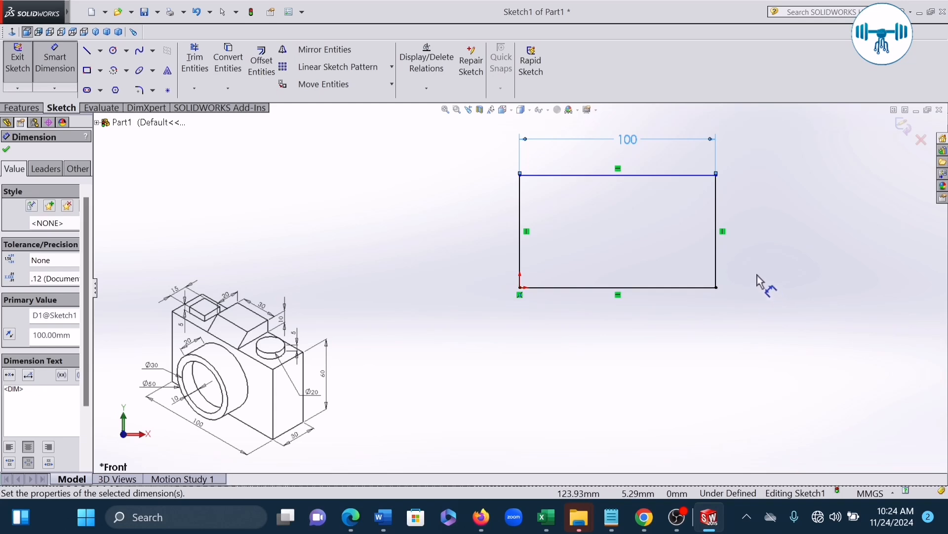
Dimension the rectangle's right edge to 60 mm and exit the sketch
{"action": "left_click", "coordinate": [717, 211]}
{"action": "left_click", "coordinate": [782, 224]}
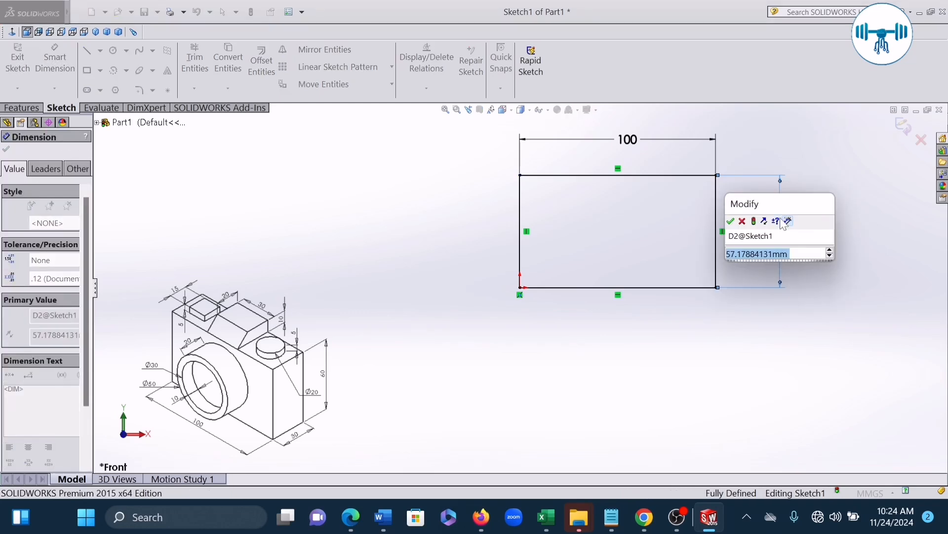
{"action": "type", "text": "60"}
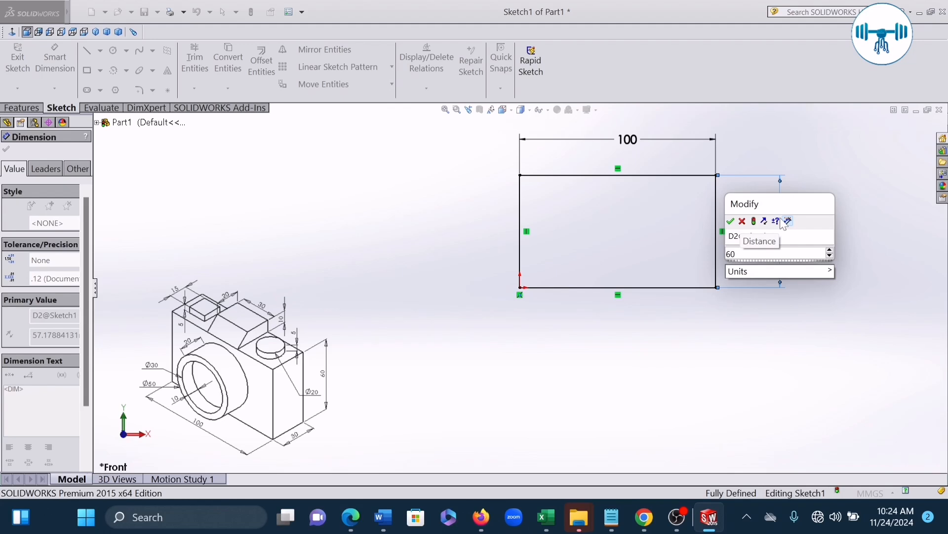
{"action": "key", "text": "Return"}
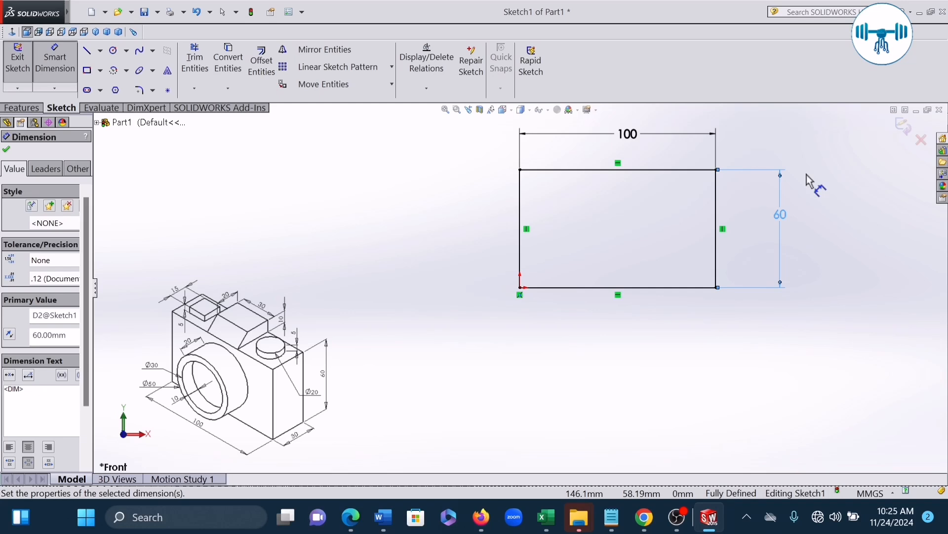
{"action": "left_click", "coordinate": [901, 125]}
{"action": "left_click", "coordinate": [900, 122]}
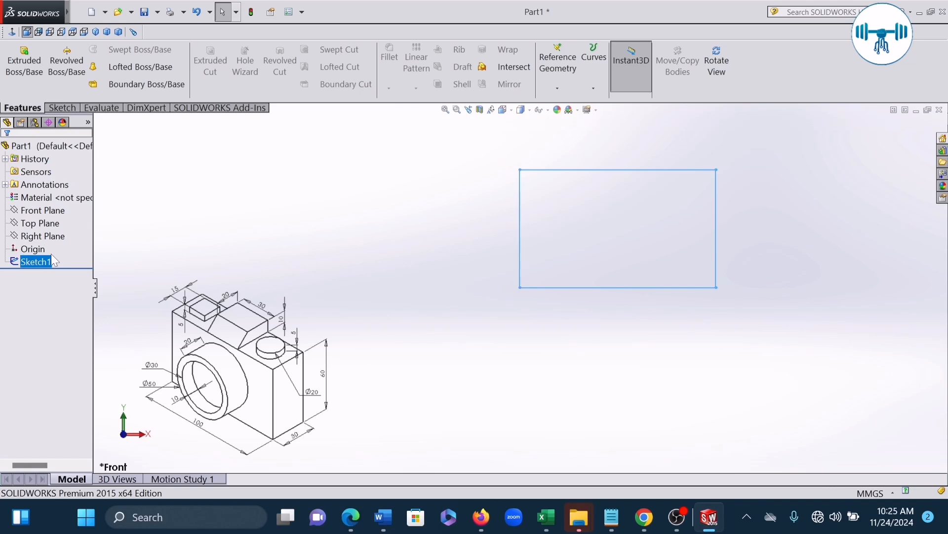
Extrude the rectangle as a blind boss 30 mm deep in the reversed direction, behind the Front Plane
{"action": "mouse_move", "coordinate": [42, 266]}
{"action": "left_click", "coordinate": [22, 55]}
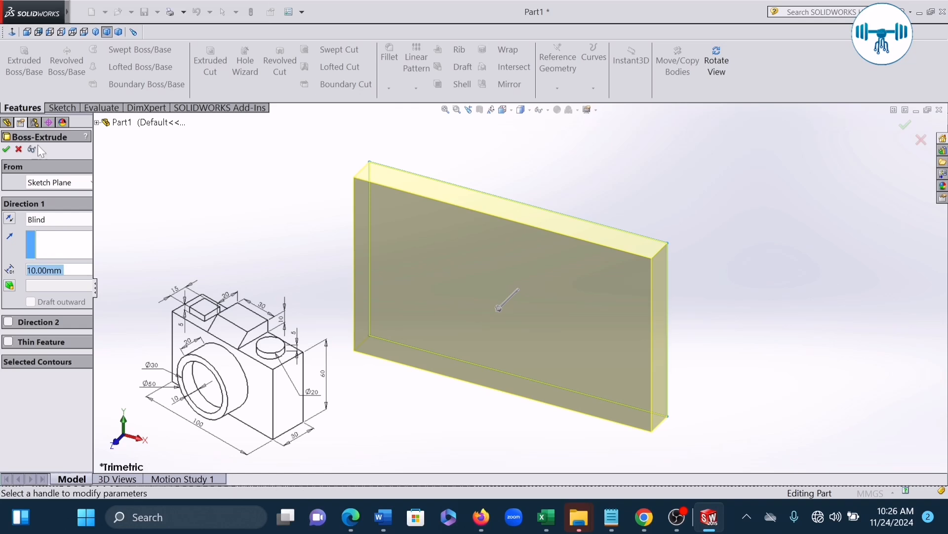
{"action": "left_click", "coordinate": [10, 220]}
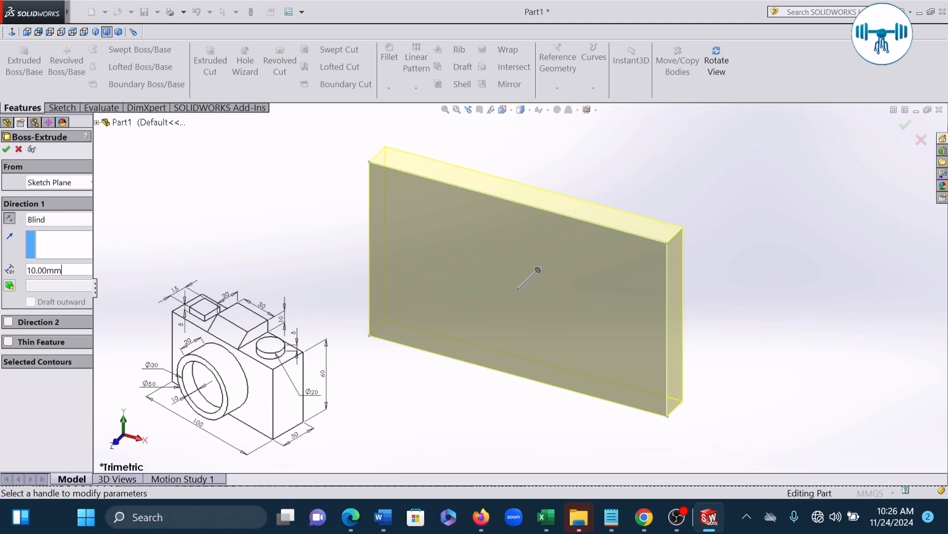
{"action": "left_click", "coordinate": [69, 271]}
{"action": "type", "text": "3"}
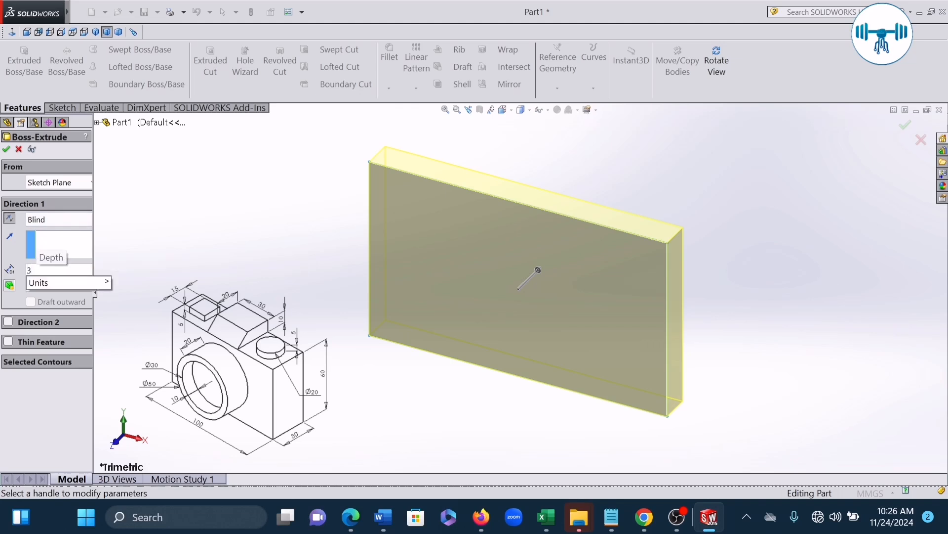
{"action": "type", "text": "0"}
{"action": "key", "text": "Return"}
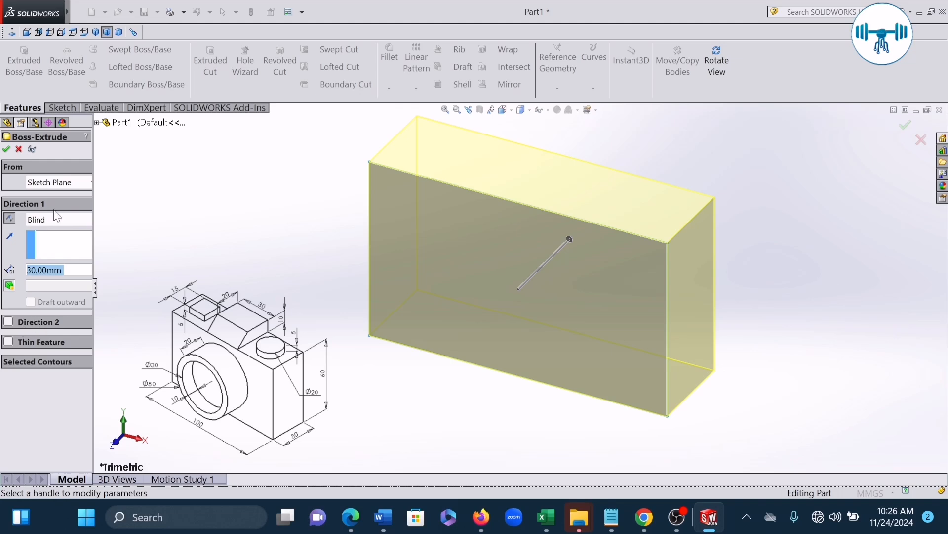
{"action": "left_click", "coordinate": [6, 149]}
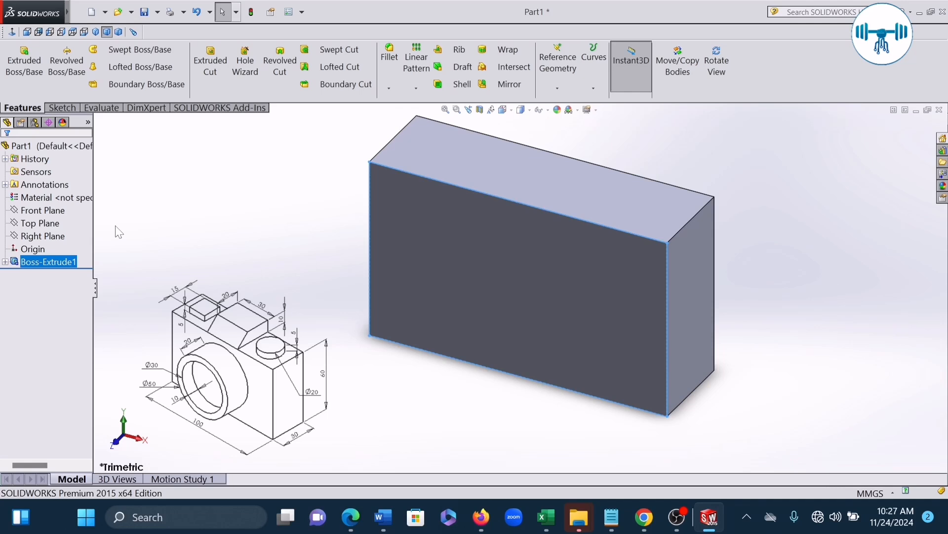
Start a new sketch on the block's large front face and orient the view normal to it
{"action": "left_click", "coordinate": [274, 284]}
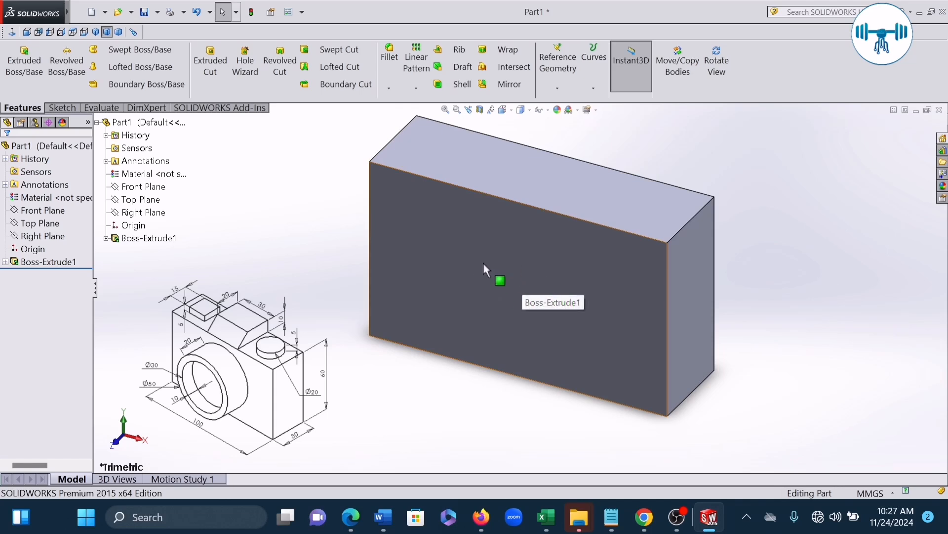
{"action": "left_click", "coordinate": [509, 273]}
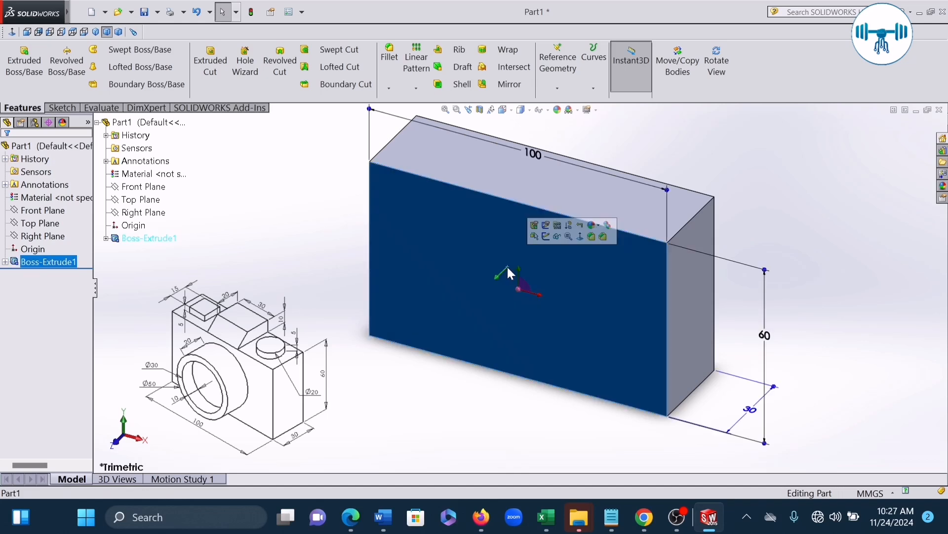
{"action": "left_click", "coordinate": [546, 236]}
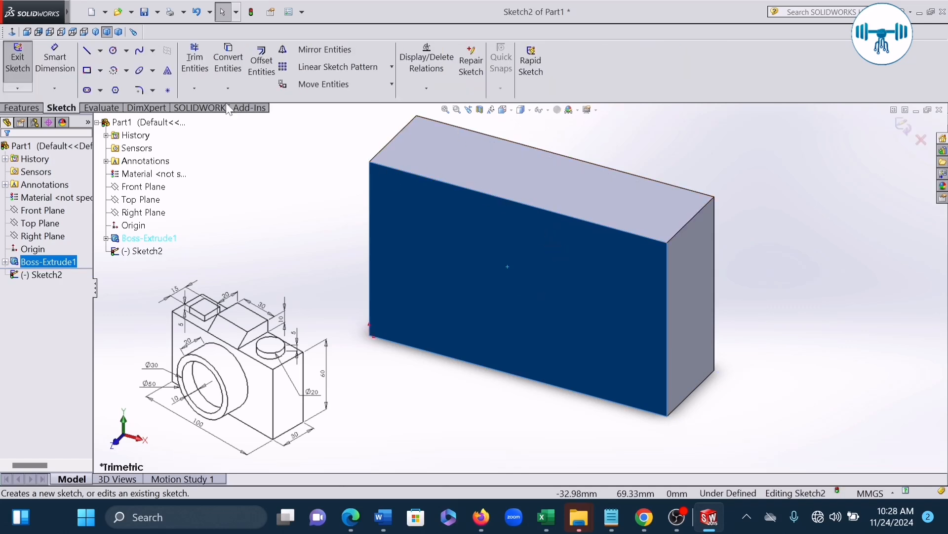
{"action": "left_click", "coordinate": [15, 39]}
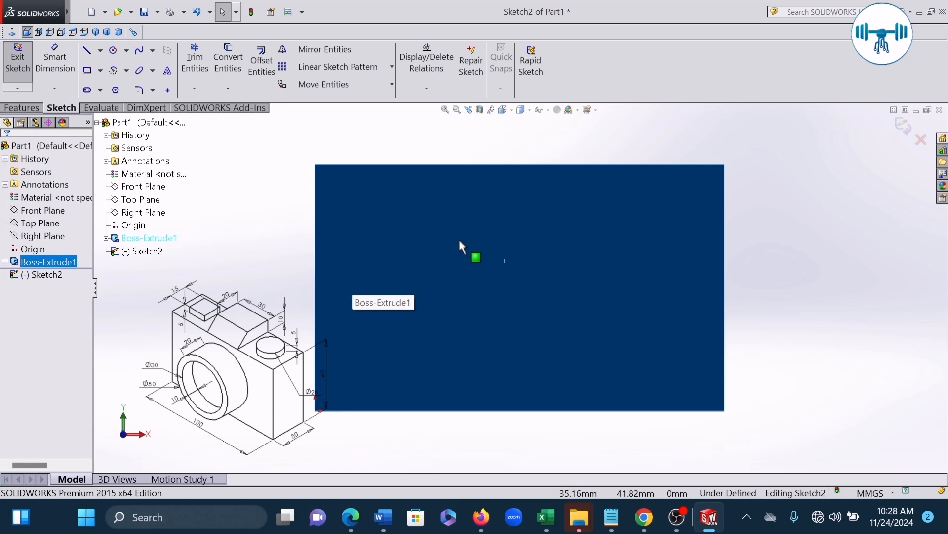
Sketch a circle of about 17.7 mm radius centred on the block's front face
{"action": "left_click", "coordinate": [114, 51]}
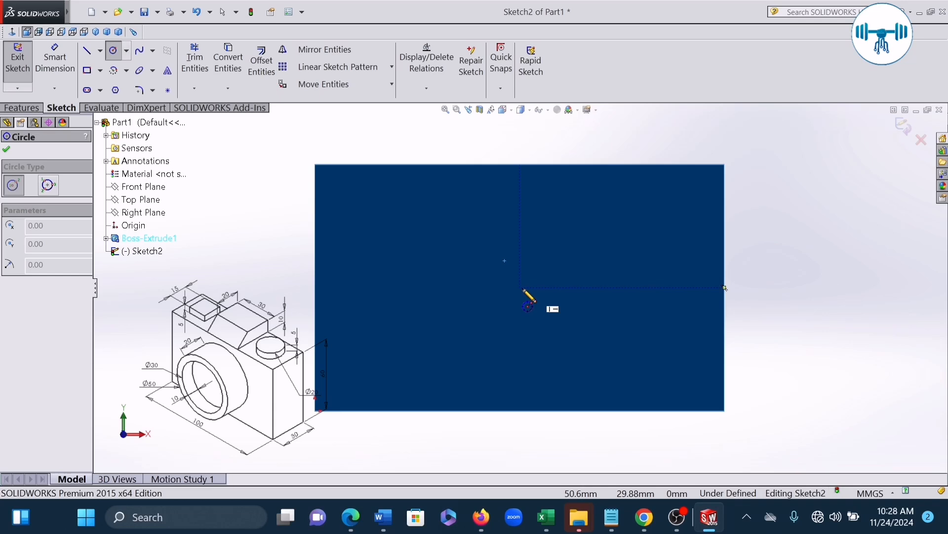
{"action": "left_click", "coordinate": [519, 287]}
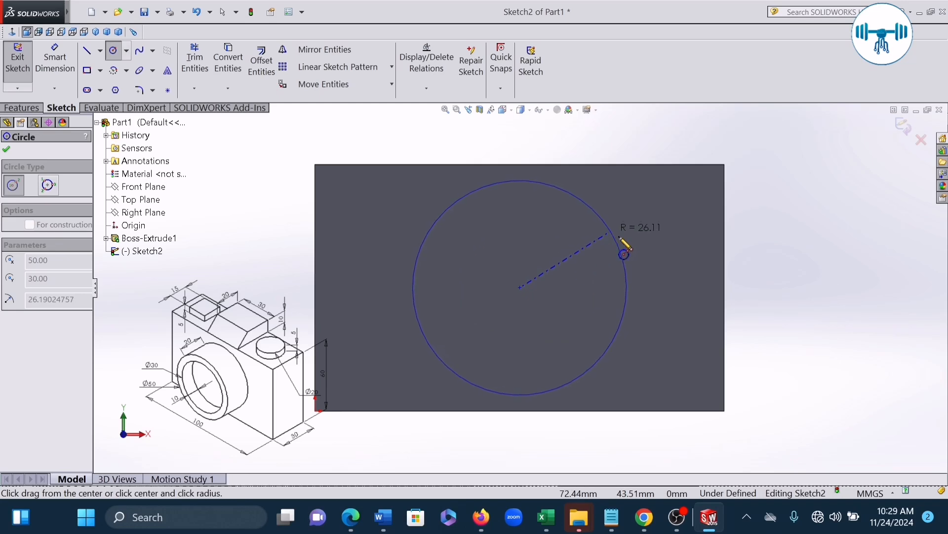
{"action": "left_click", "coordinate": [584, 257]}
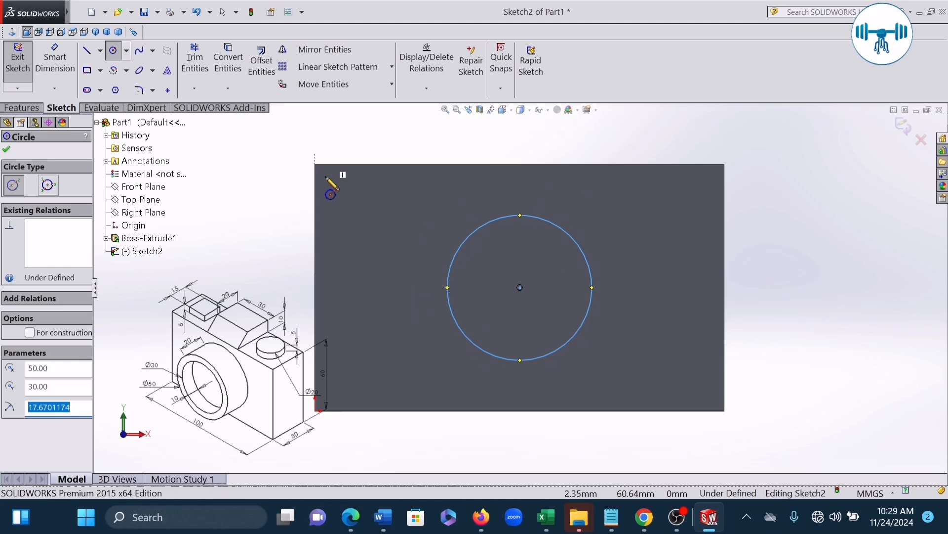
Dimension the circle's diameter to 50 mm and exit the sketch
{"action": "left_click", "coordinate": [53, 68]}
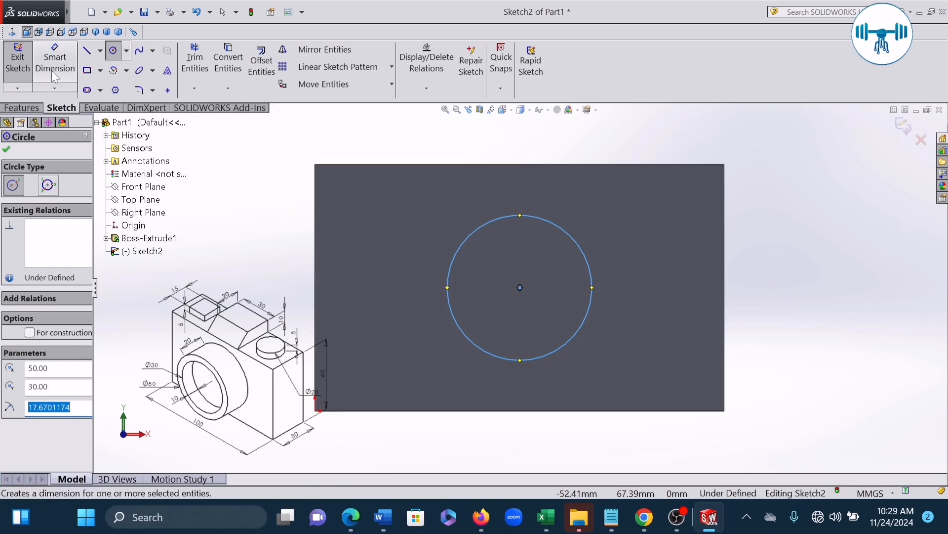
{"action": "left_click", "coordinate": [576, 241]}
{"action": "left_click", "coordinate": [765, 213]}
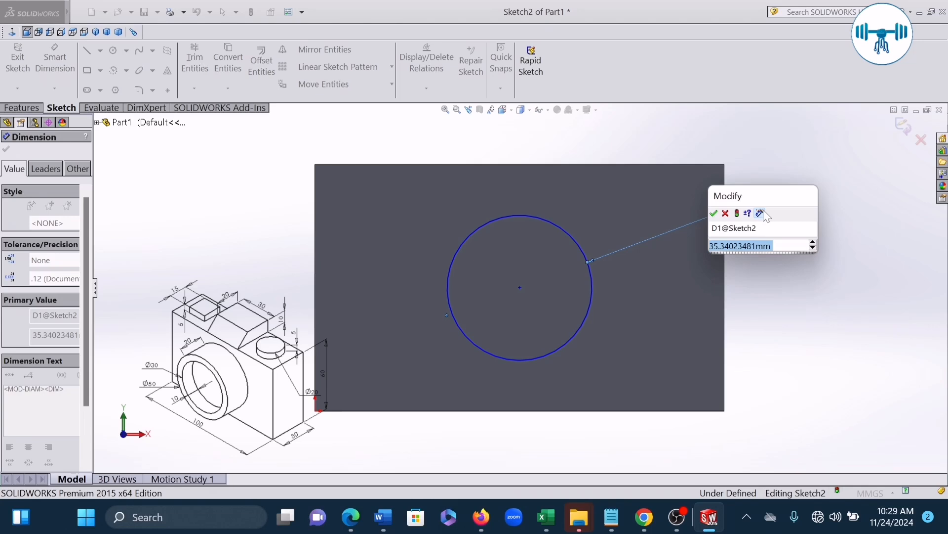
{"action": "type", "text": "50"}
{"action": "key", "text": "Return"}
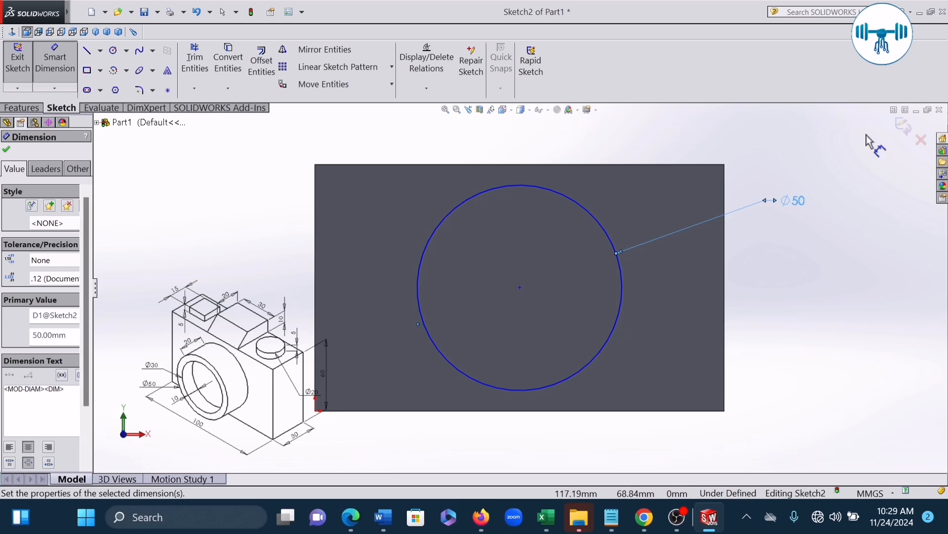
{"action": "left_click", "coordinate": [902, 129]}
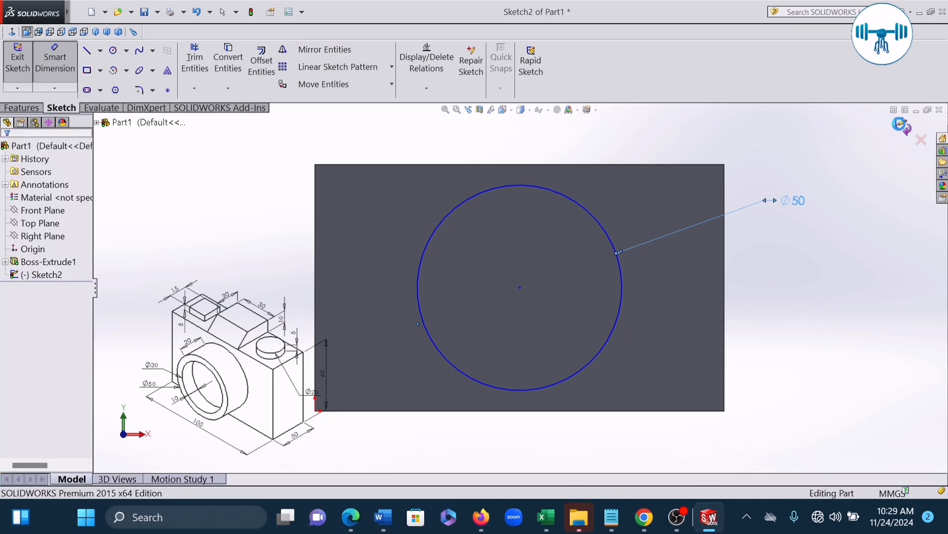
Extrude the 50 mm circle as a blind boss 20 mm outward from the front face, with Merge result turned off
{"action": "left_click", "coordinate": [97, 33]}
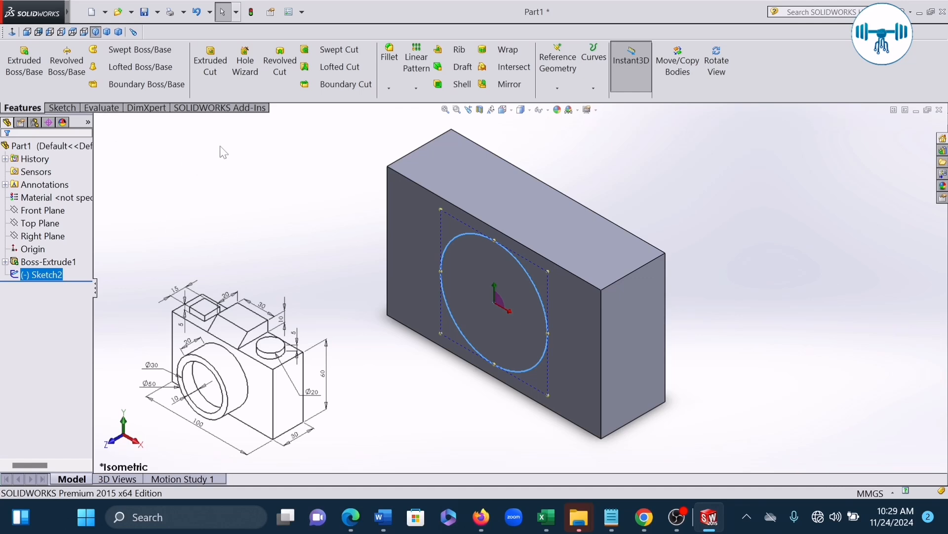
{"action": "left_click", "coordinate": [24, 62]}
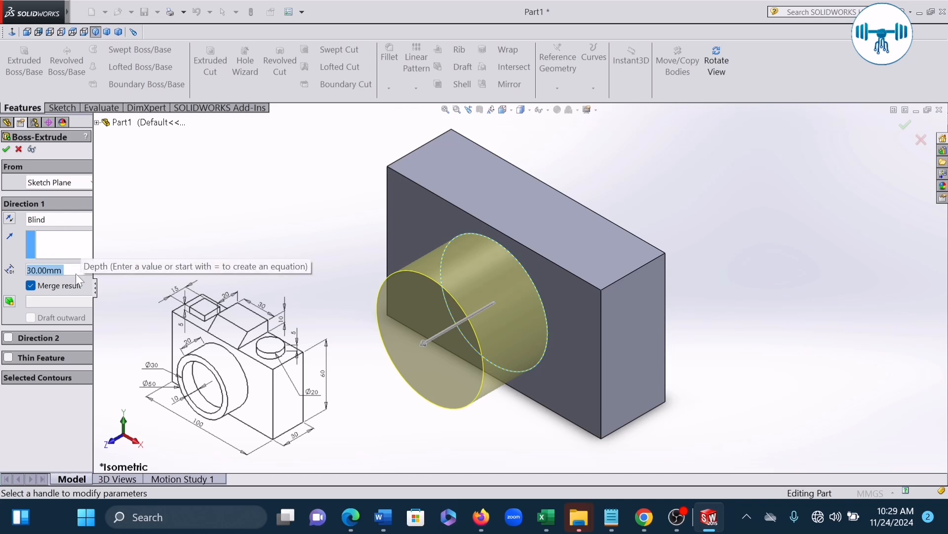
{"action": "type", "text": "20"}
{"action": "key", "text": "Return"}
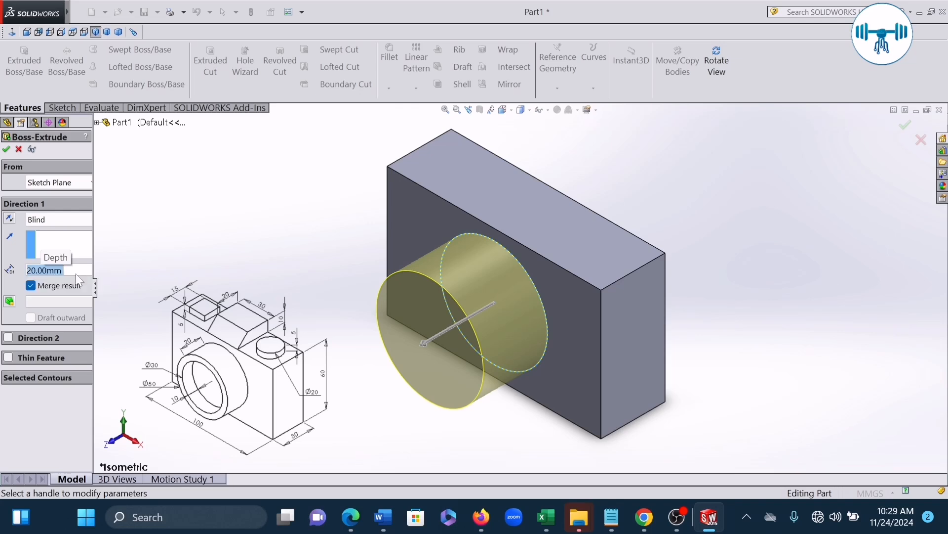
{"action": "left_click", "coordinate": [31, 286]}
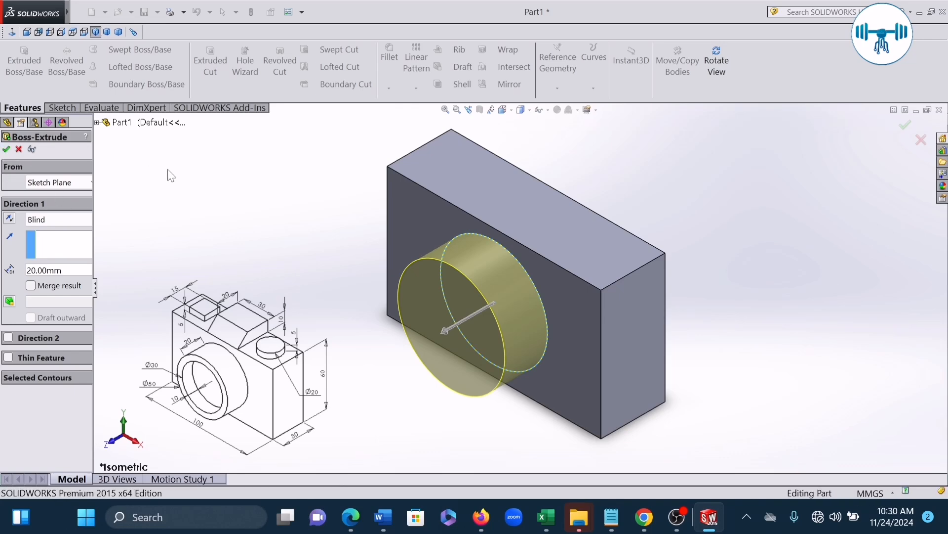
{"action": "key", "text": "Return"}
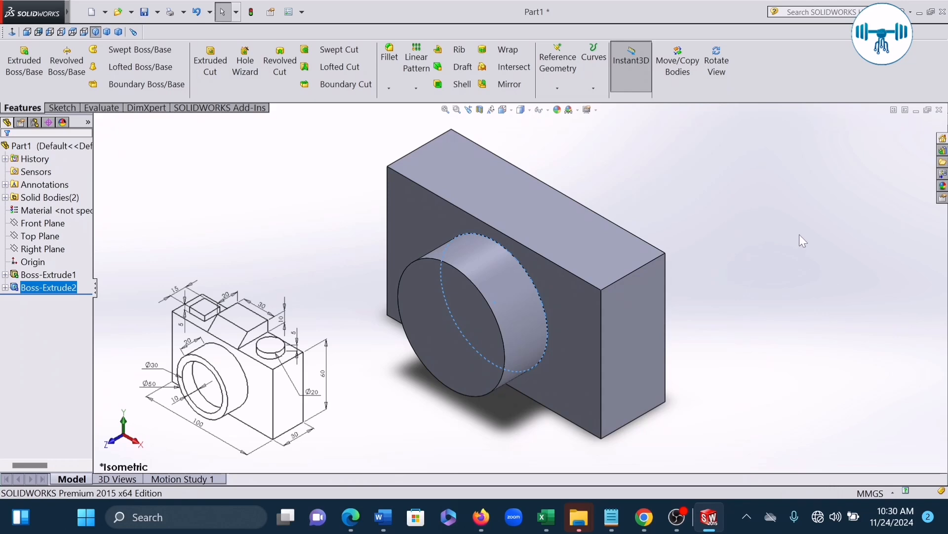
{"action": "left_click", "coordinate": [830, 225]}
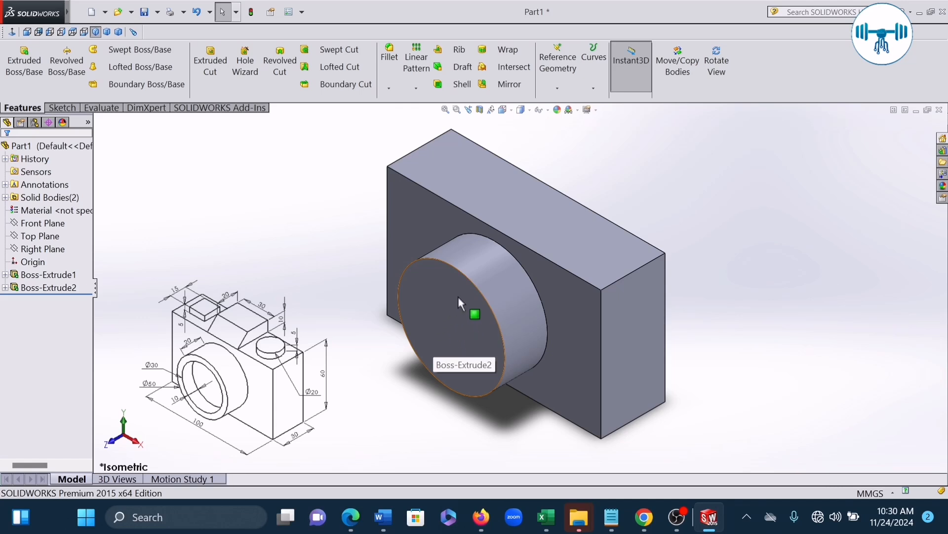
{"action": "left_click", "coordinate": [435, 314]}
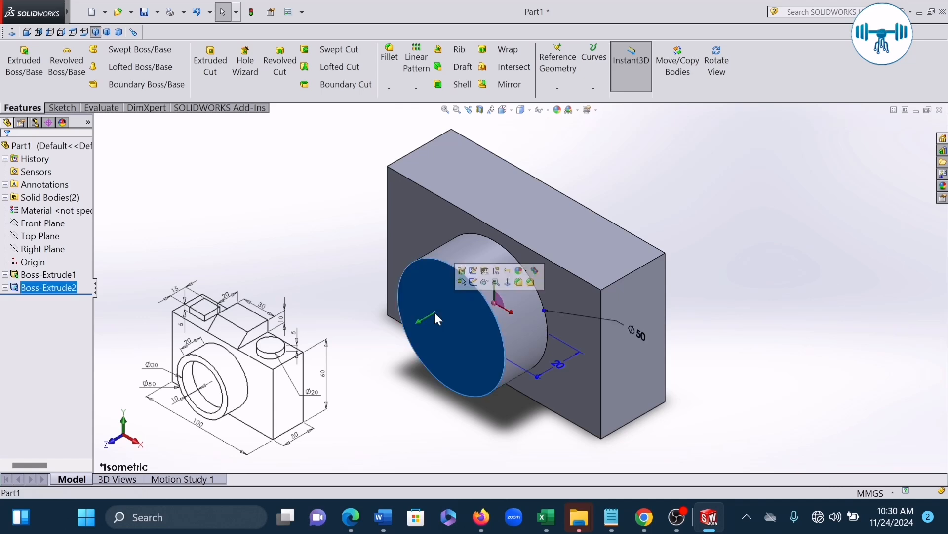
{"action": "left_click", "coordinate": [477, 285]}
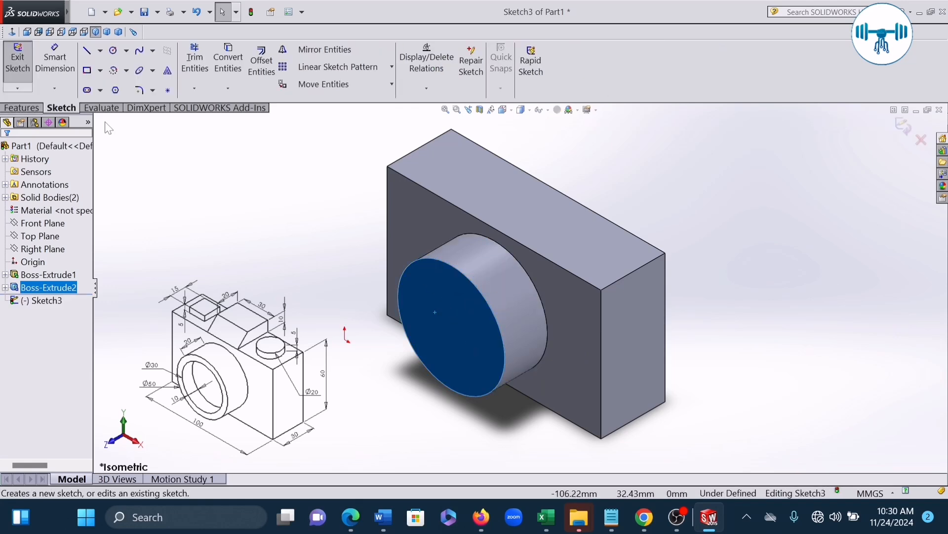
{"action": "left_click", "coordinate": [12, 33]}
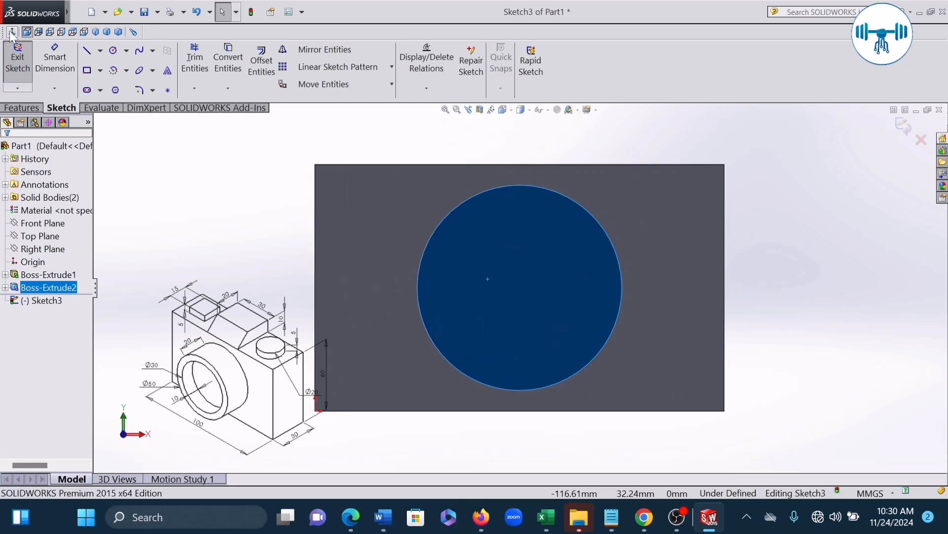
{"action": "left_click", "coordinate": [77, 11]}
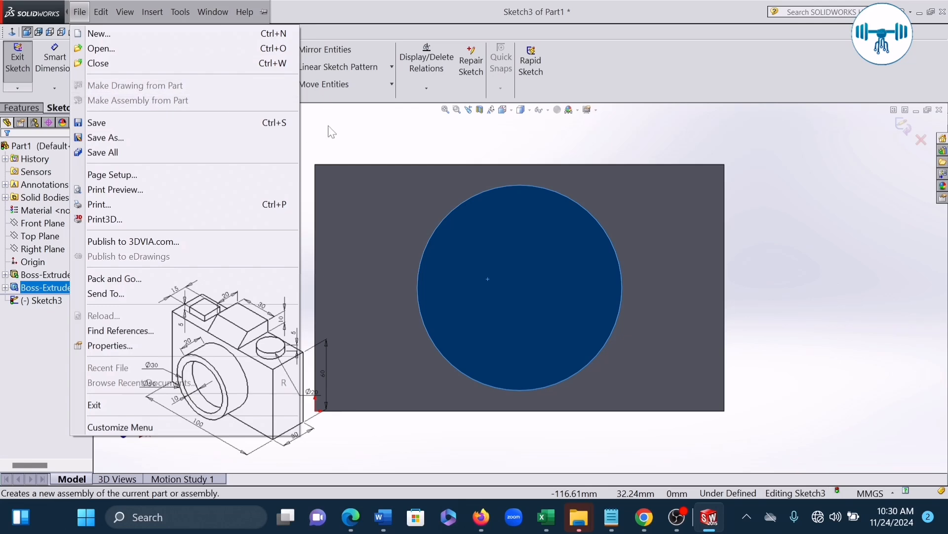
{"action": "left_click", "coordinate": [359, 132]}
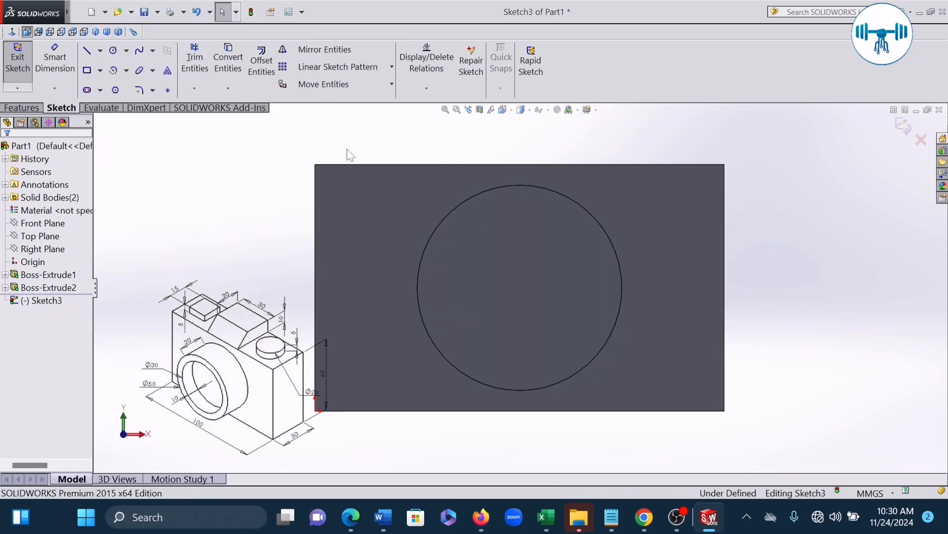
{"action": "left_click", "coordinate": [113, 50]}
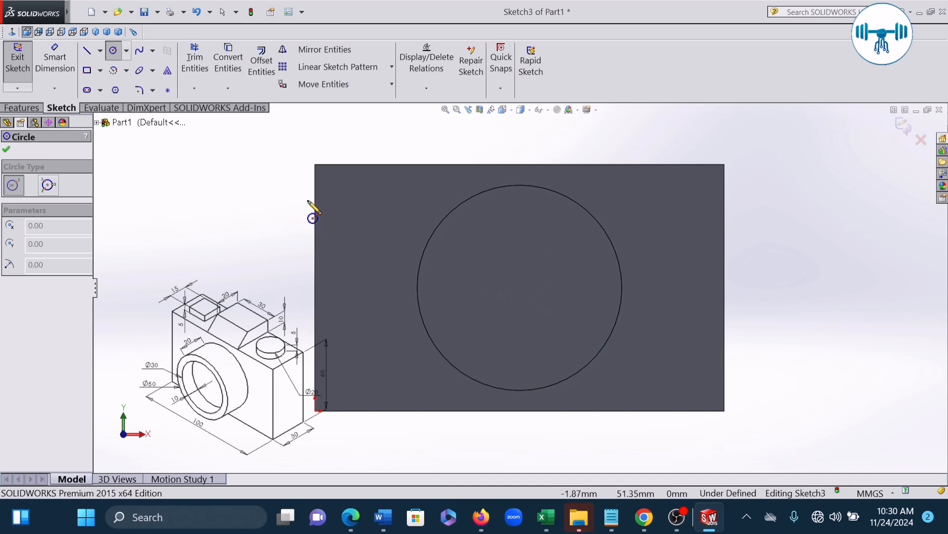
{"action": "key", "text": "Escape"}
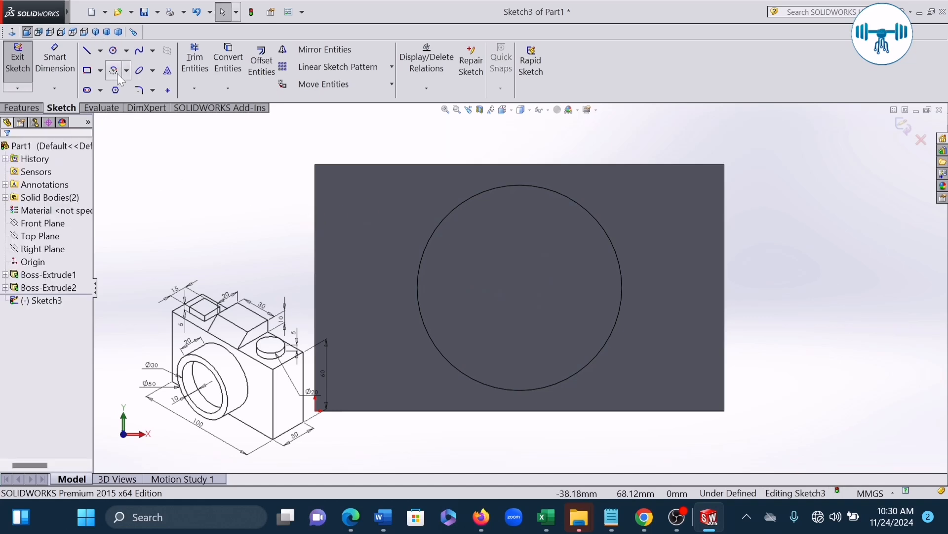
{"action": "left_click", "coordinate": [97, 32]}
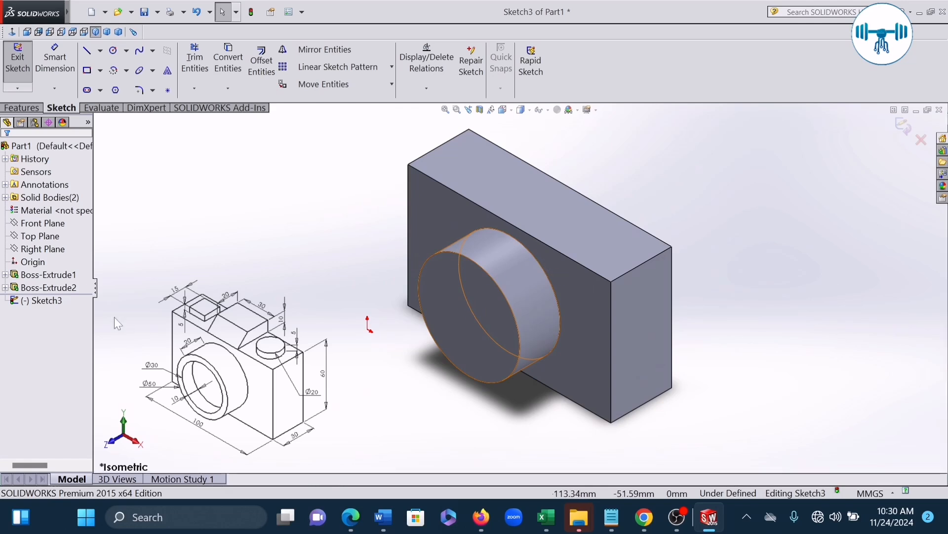
{"action": "left_click", "coordinate": [37, 300]}
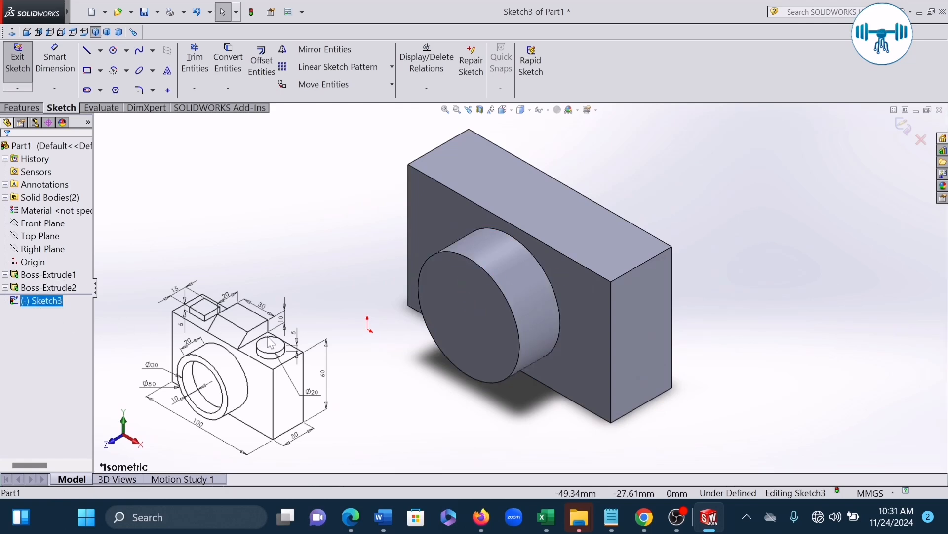
{"action": "left_click", "coordinate": [458, 298]}
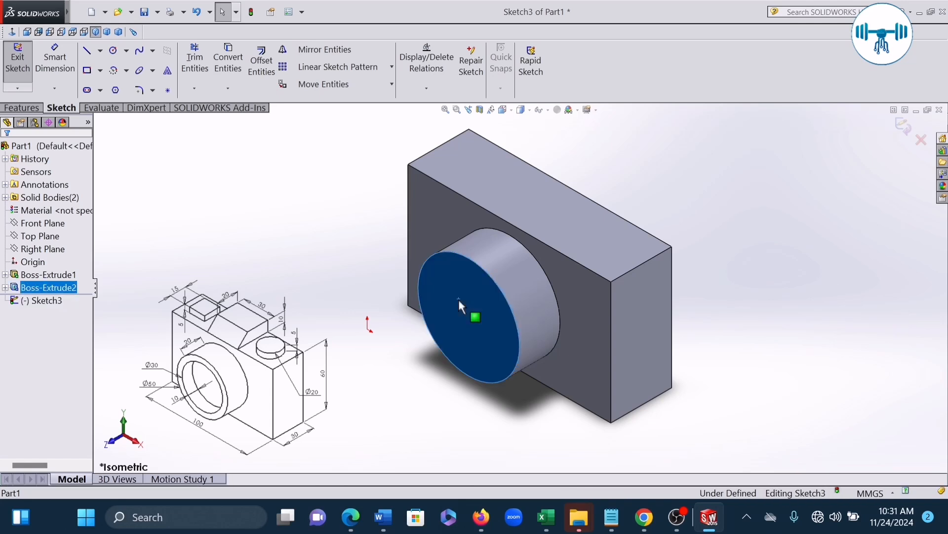
{"action": "left_click", "coordinate": [920, 146]}
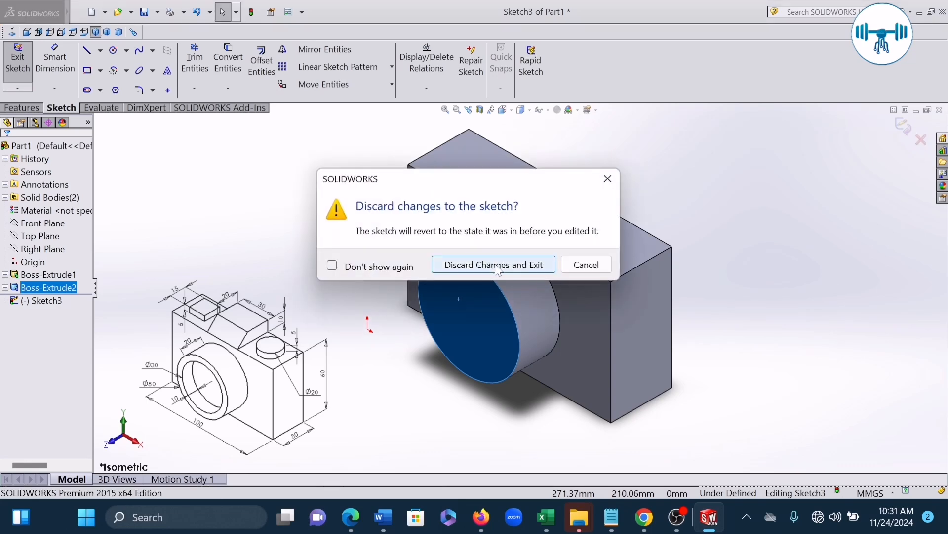
{"action": "left_click", "coordinate": [497, 265]}
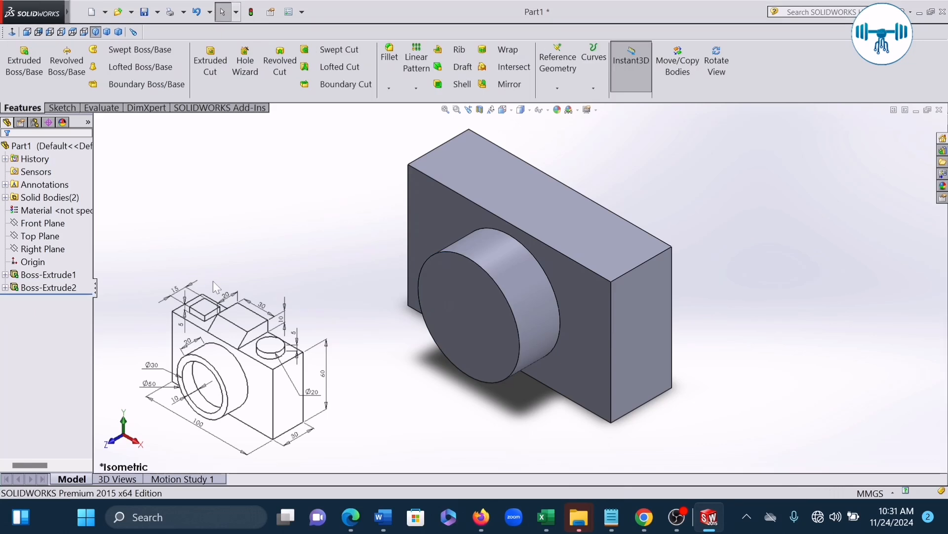
Start a sketch on the lens cylinder's front face and draw a concentric circle of about 17.9 mm radius, viewed normal to the face
{"action": "left_click", "coordinate": [458, 297]}
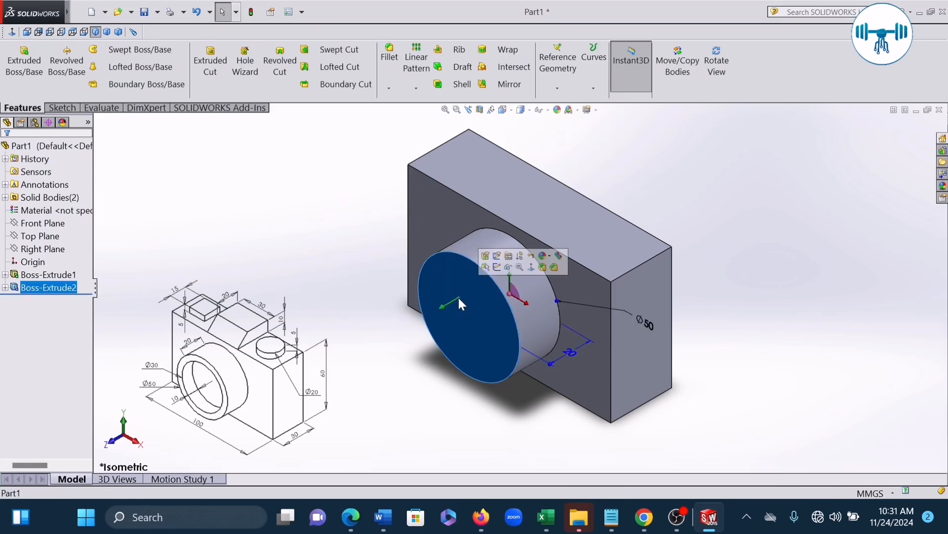
{"action": "left_click", "coordinate": [497, 267]}
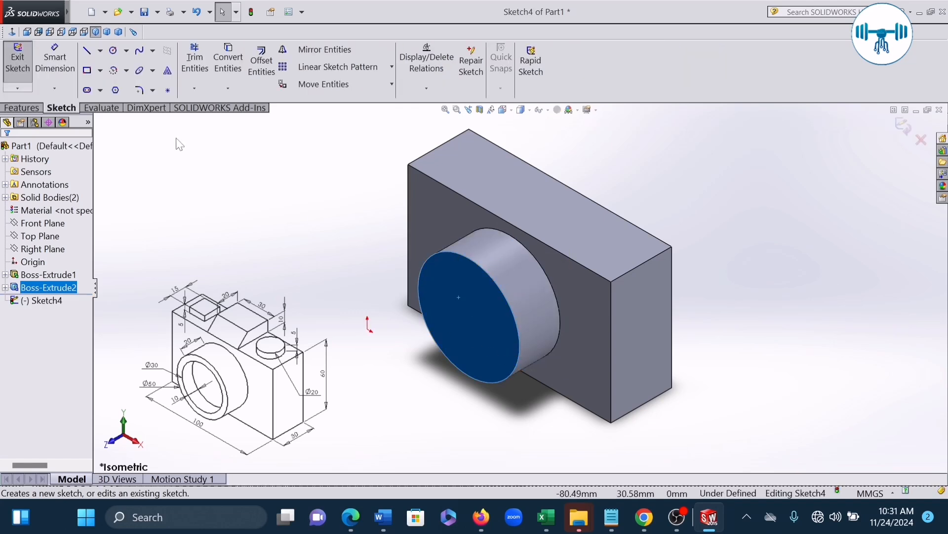
{"action": "left_click", "coordinate": [14, 32]}
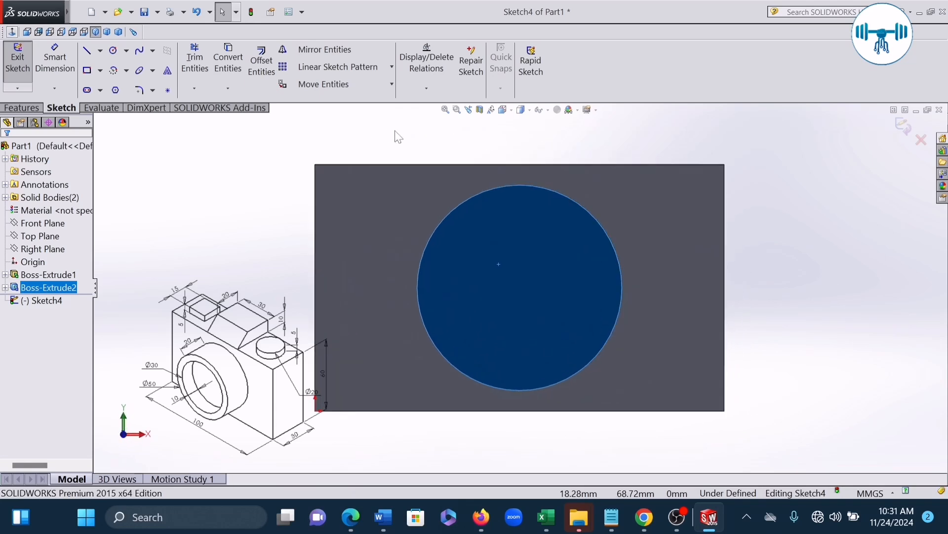
{"action": "left_click", "coordinate": [113, 50]}
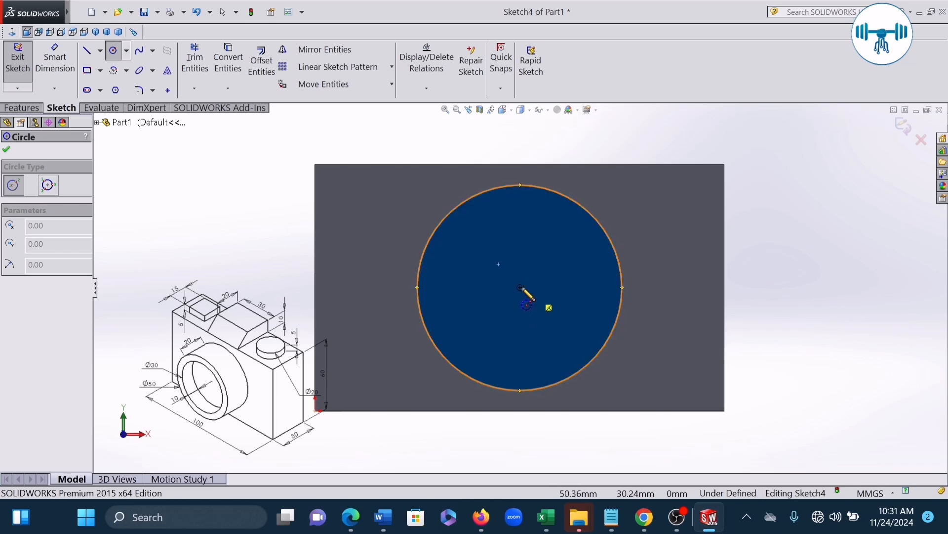
{"action": "left_click", "coordinate": [520, 287]}
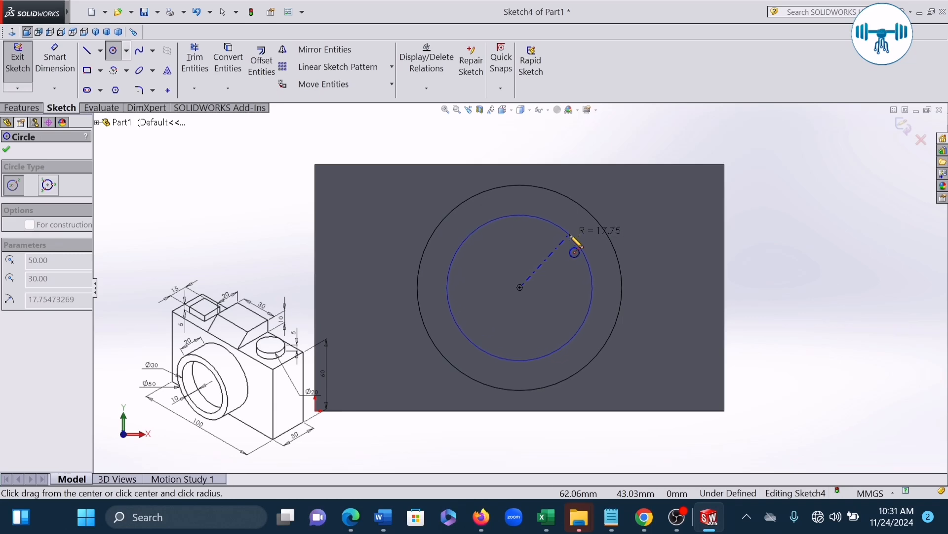
{"action": "left_click", "coordinate": [571, 235]}
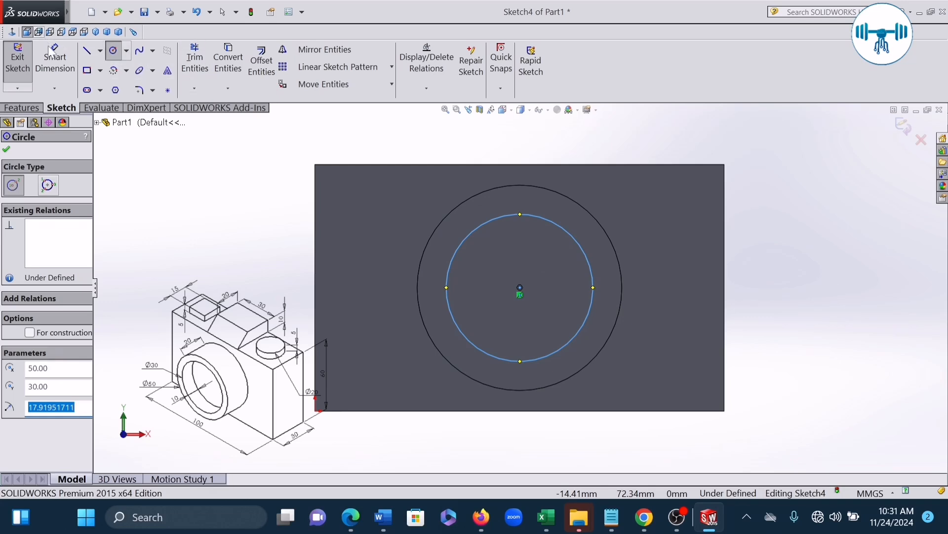
Dimension the inner circle's diameter to 30 mm and show the part in isometric view
{"action": "left_click", "coordinate": [54, 58]}
{"action": "left_click", "coordinate": [587, 251]}
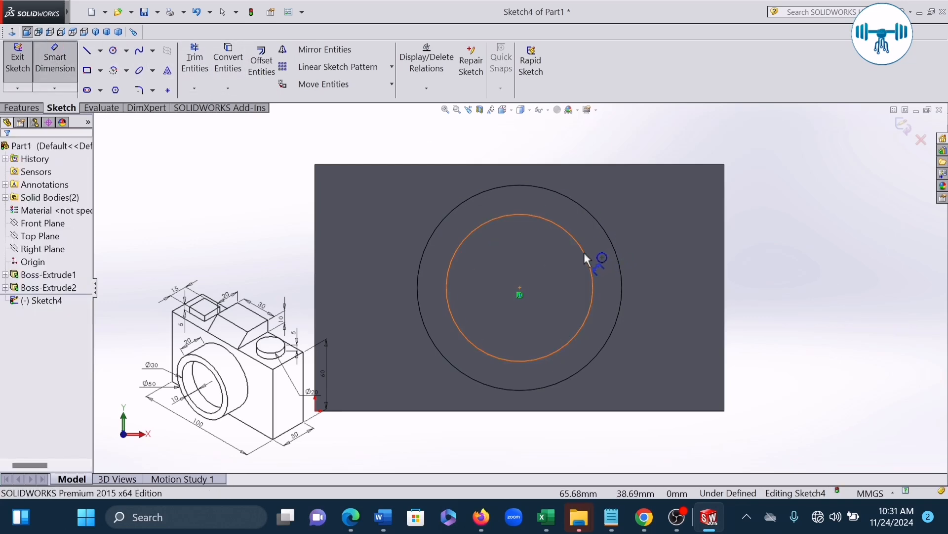
{"action": "left_click", "coordinate": [771, 200]}
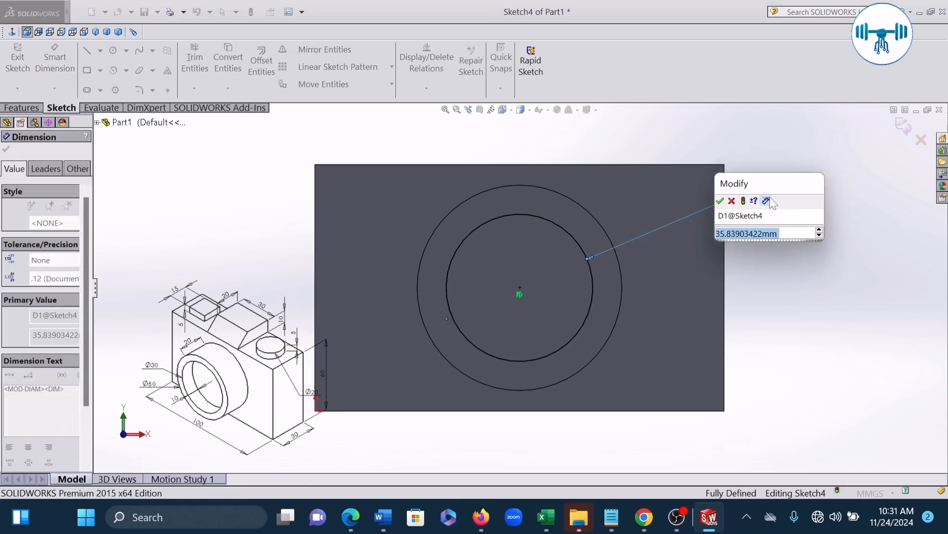
{"action": "type", "text": "30"}
{"action": "key", "text": "Return"}
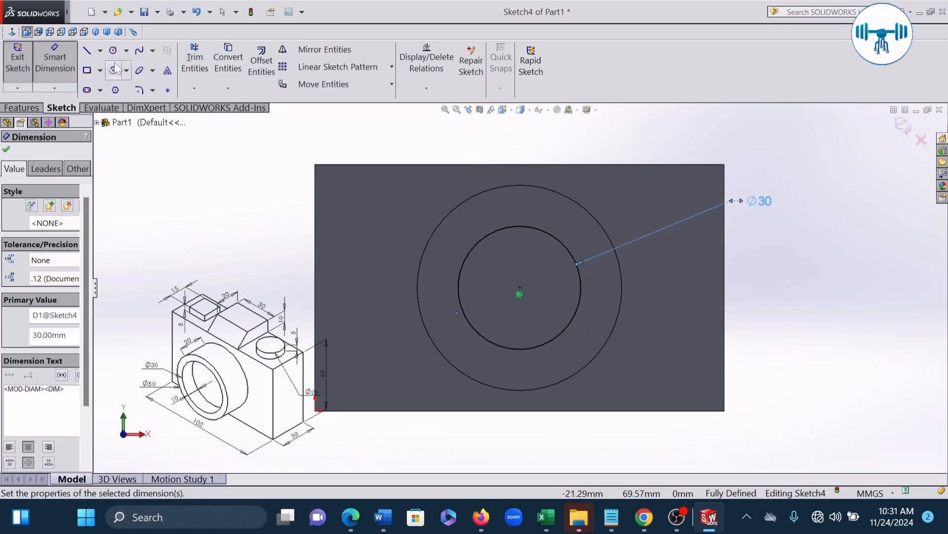
{"action": "left_click", "coordinate": [96, 33]}
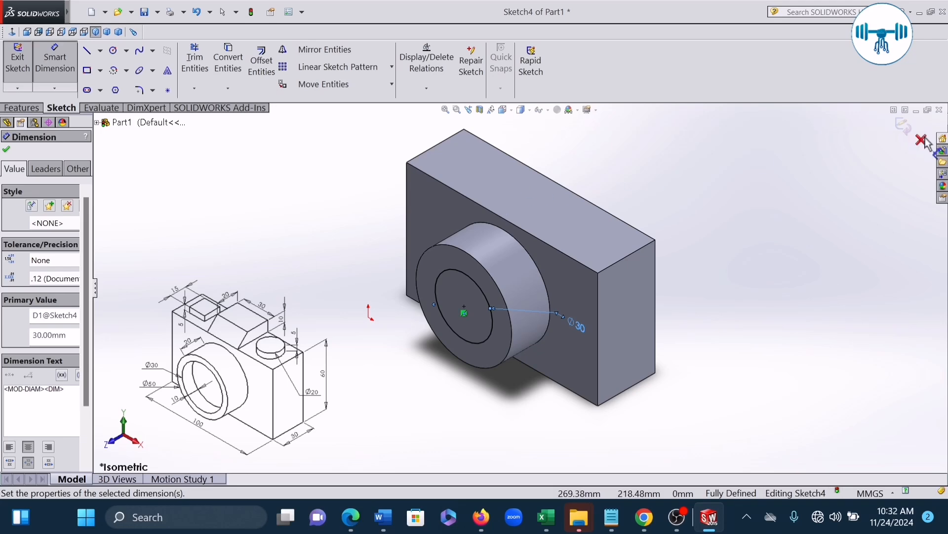
Exit the sketch and cut the 30 mm circle 20 mm blind into the lens cylinder with Extruded Cut
{"action": "left_click", "coordinate": [902, 126]}
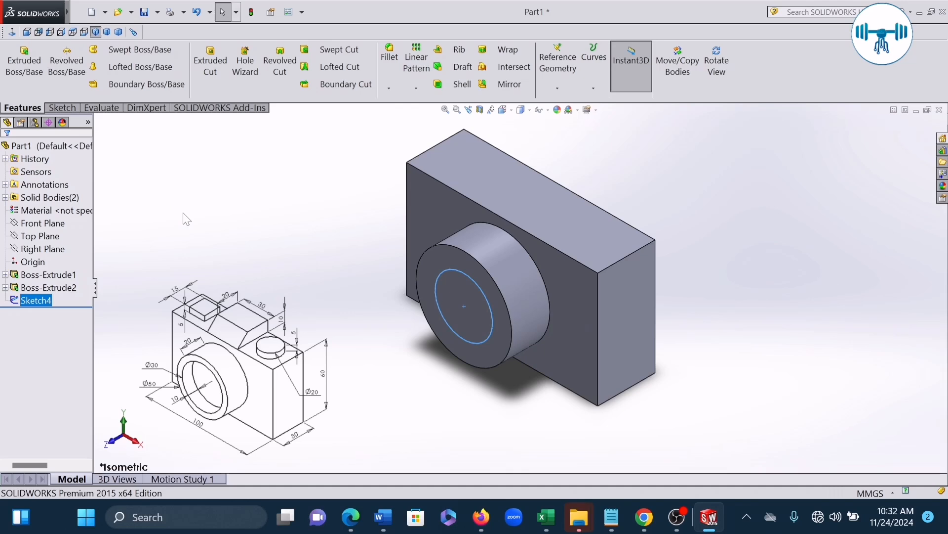
{"action": "left_click", "coordinate": [210, 61]}
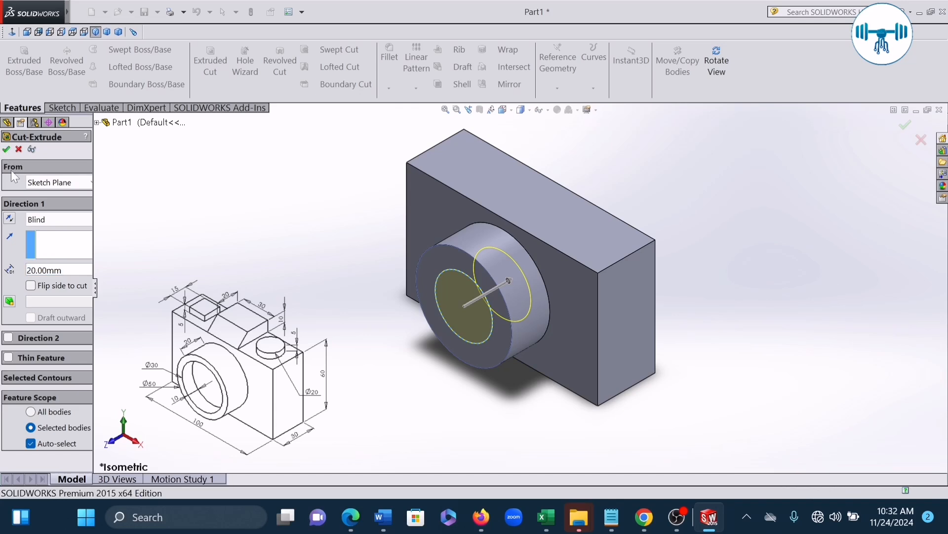
{"action": "left_click", "coordinate": [6, 149]}
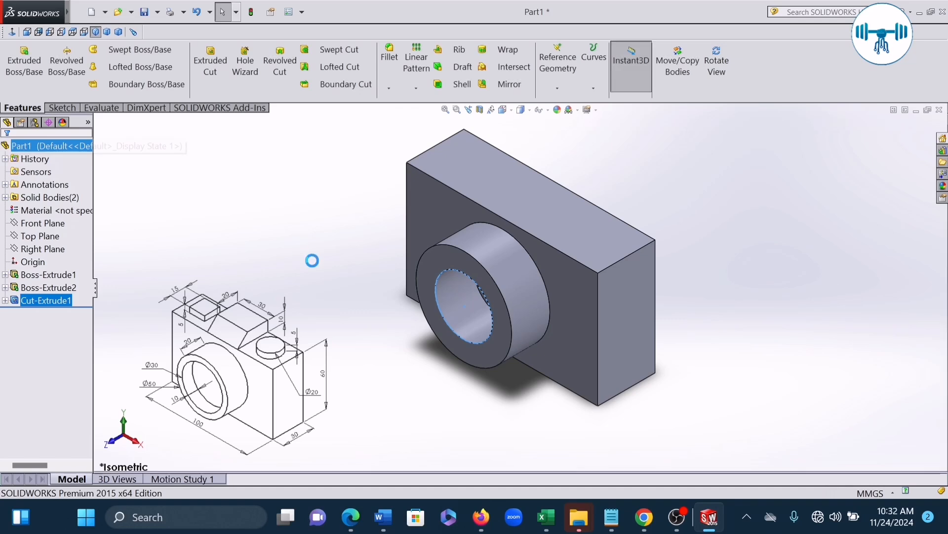
Inspect the lens recess from several angles and return to the isometric view
{"action": "left_click", "coordinate": [729, 64]}
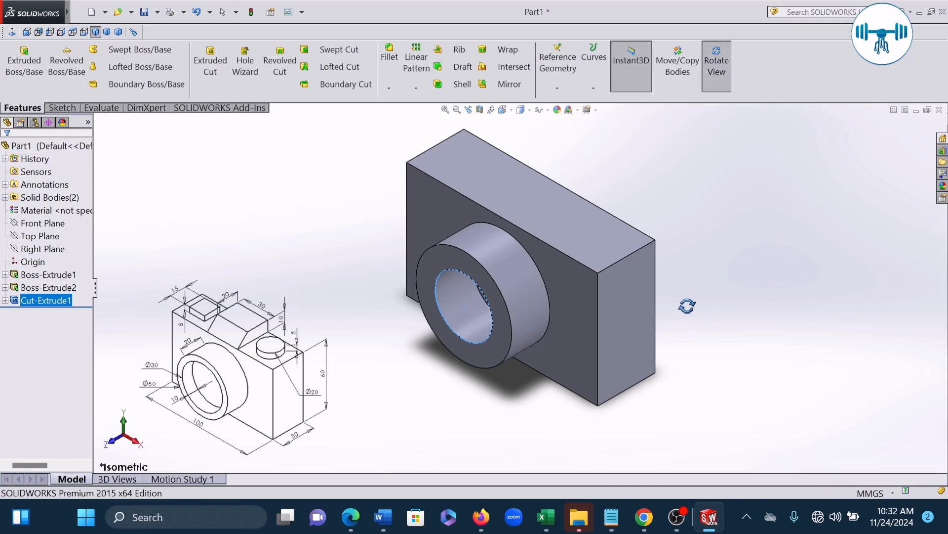
{"action": "left_click_drag", "start_coordinate": [686, 307], "coordinate": [680, 259]}
{"action": "key", "text": "Escape"}
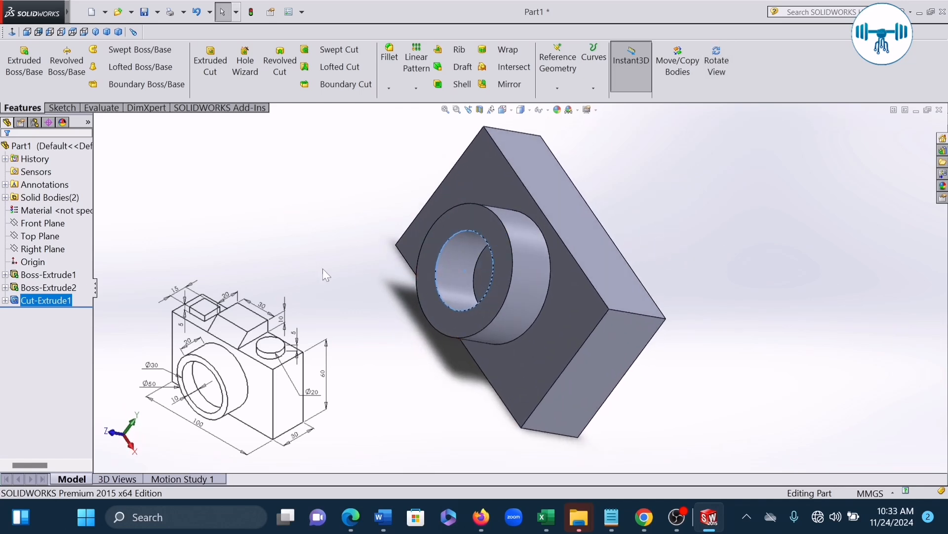
{"action": "left_click", "coordinate": [323, 270]}
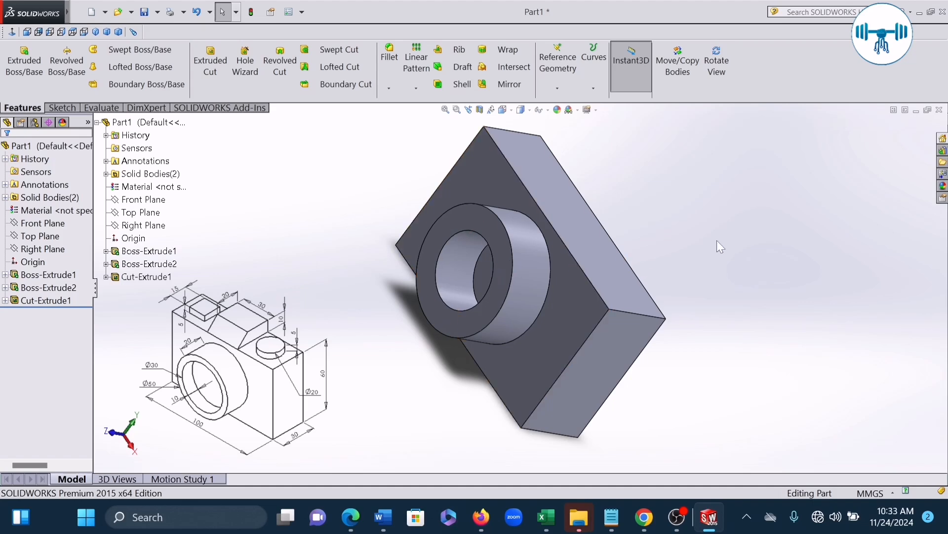
{"action": "left_click", "coordinate": [717, 63]}
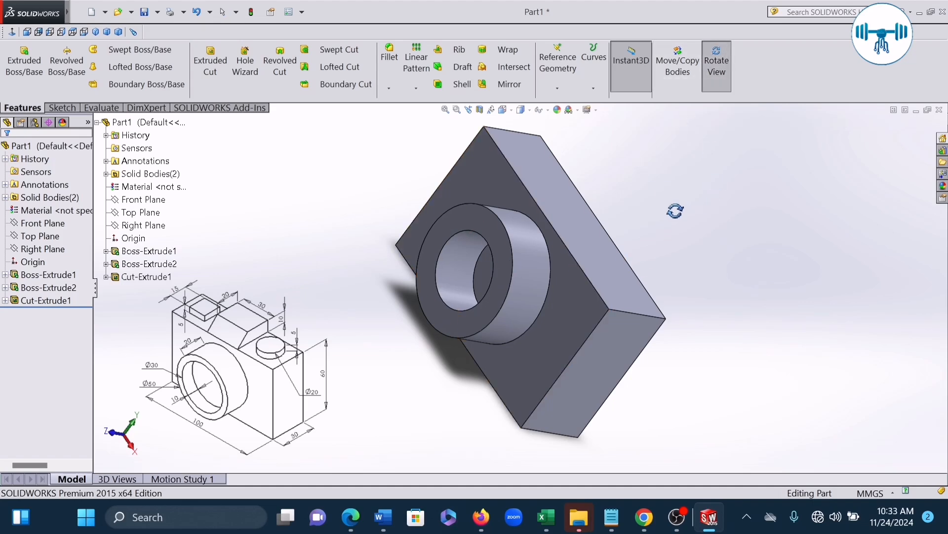
{"action": "left_click_drag", "start_coordinate": [676, 209], "coordinate": [727, 333]}
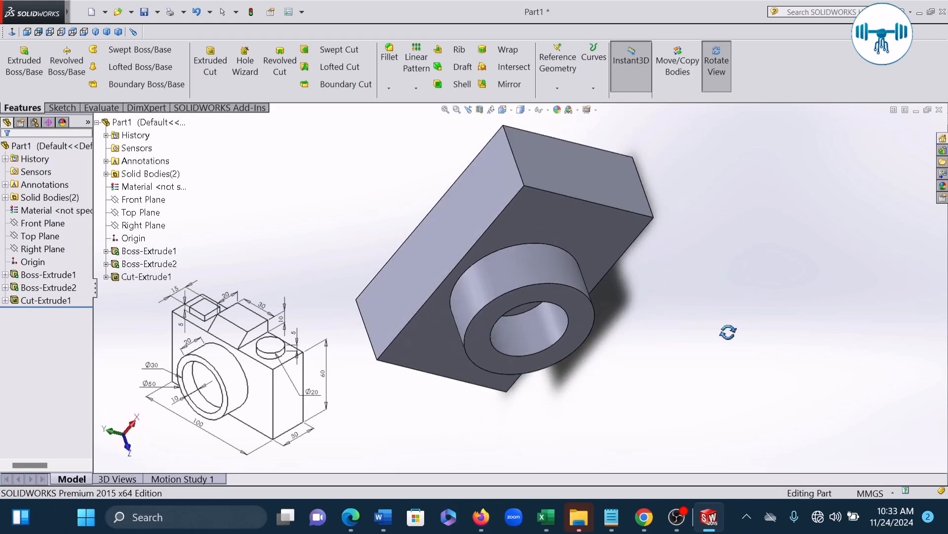
{"action": "left_click", "coordinate": [96, 32]}
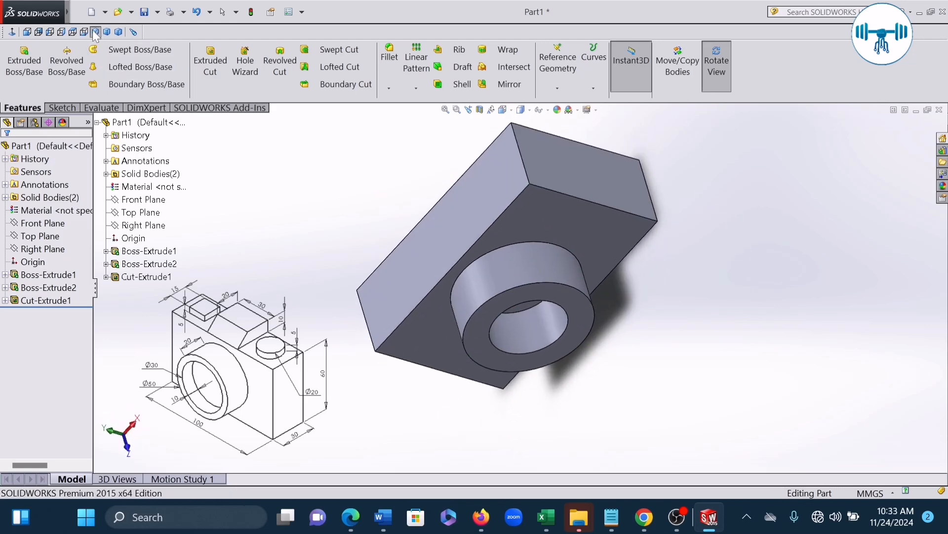
{"action": "key", "text": "Escape"}
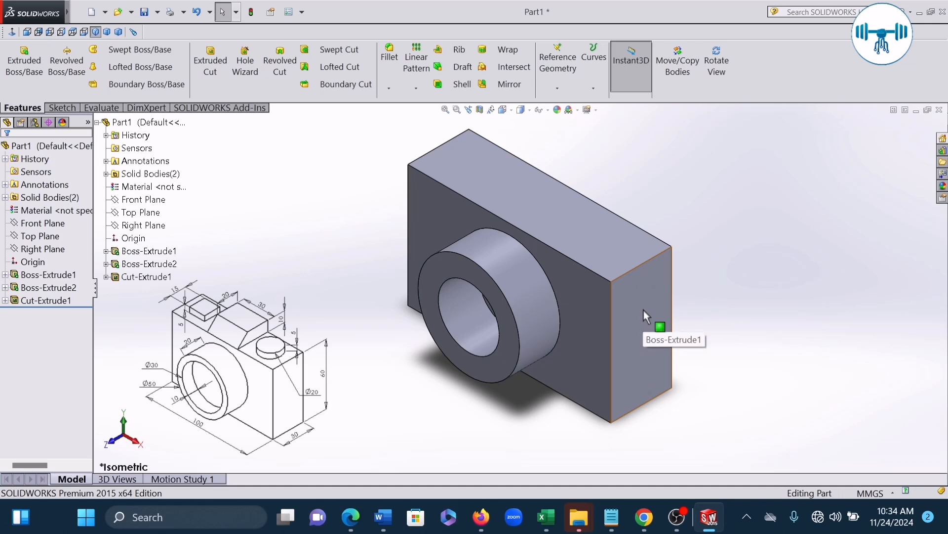
{"action": "left_click", "coordinate": [47, 259]}
{"action": "left_click", "coordinate": [46, 250]}
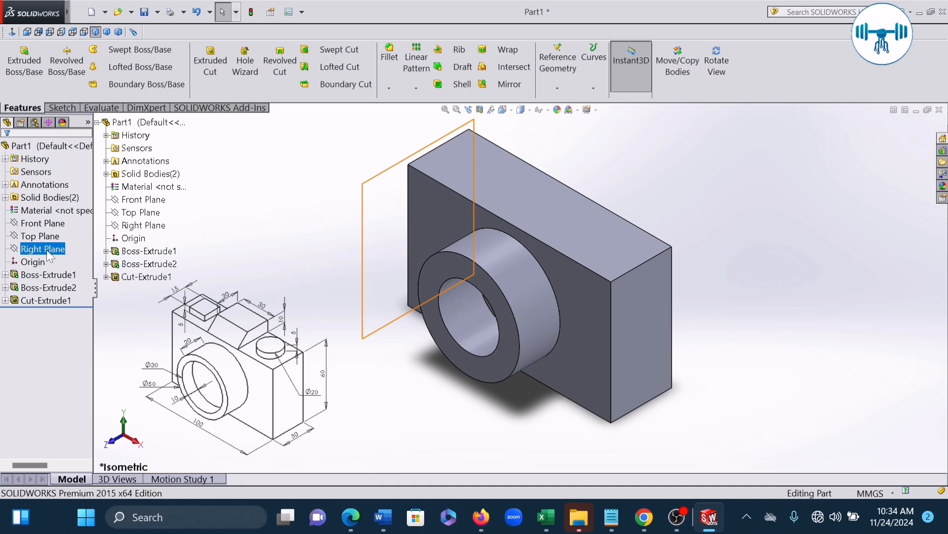
{"action": "key", "text": "Escape"}
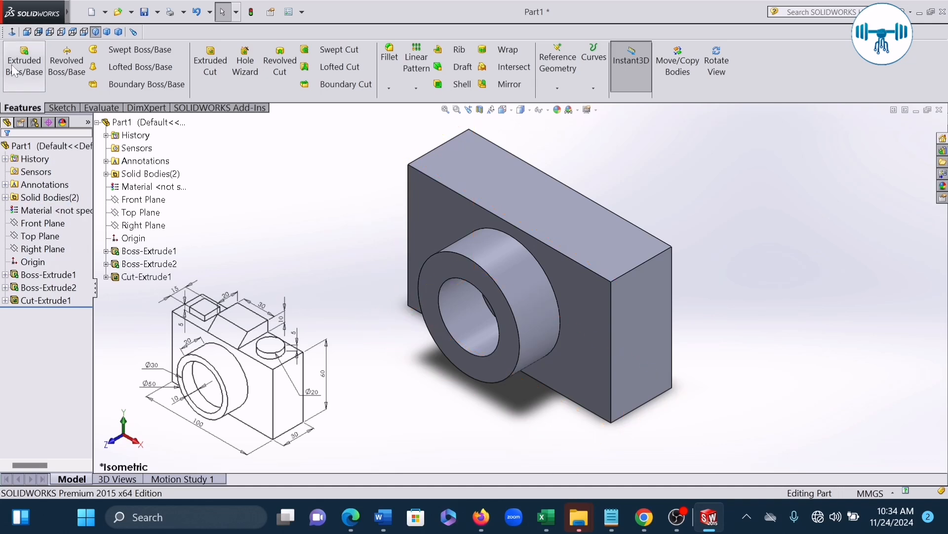
{"action": "left_click", "coordinate": [12, 32]}
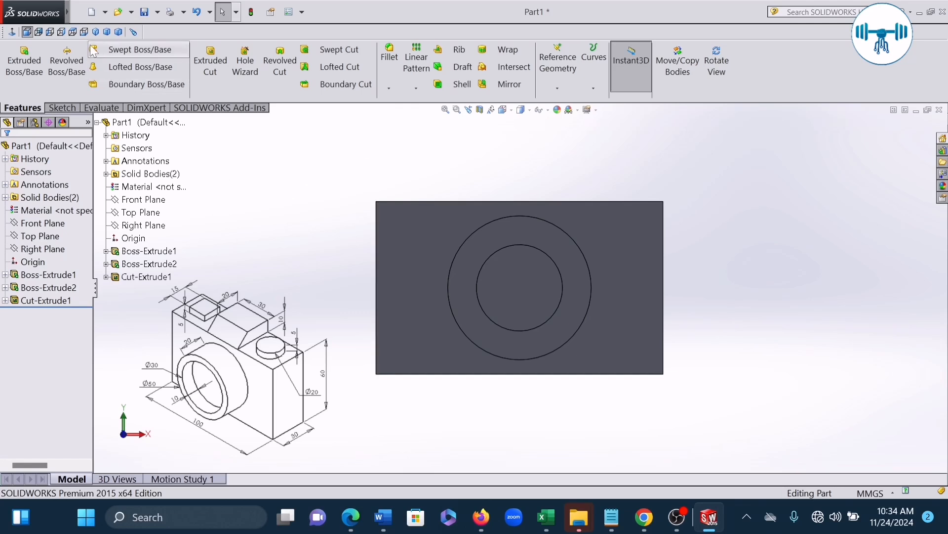
{"action": "left_click", "coordinate": [96, 31]}
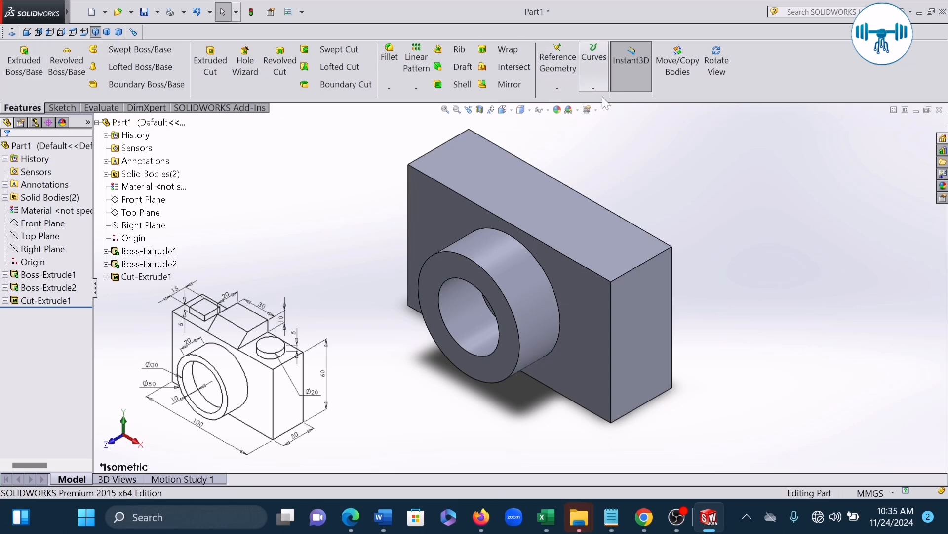
Create a reference plane offset 50 mm from the Right Plane, through the middle of the camera body
{"action": "left_click", "coordinate": [556, 89]}
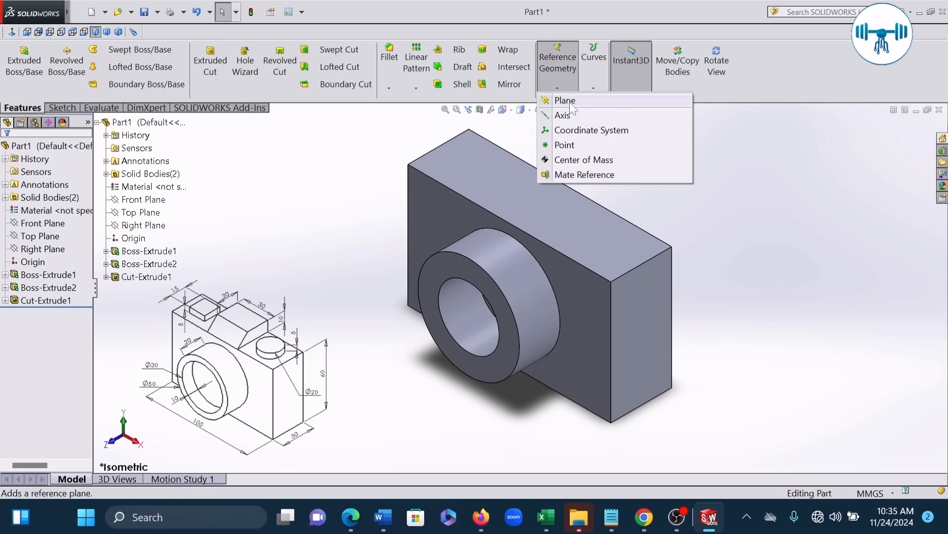
{"action": "left_click", "coordinate": [571, 102]}
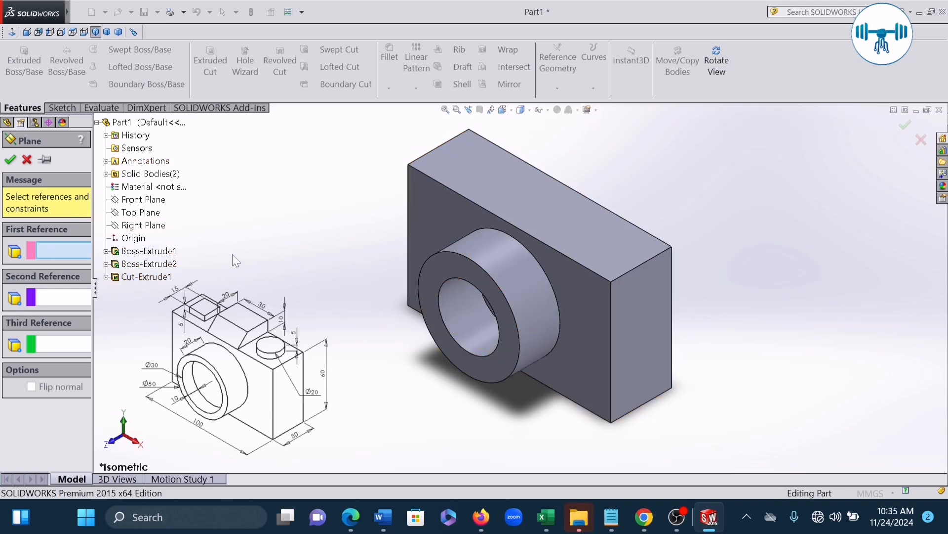
{"action": "left_click", "coordinate": [144, 226]}
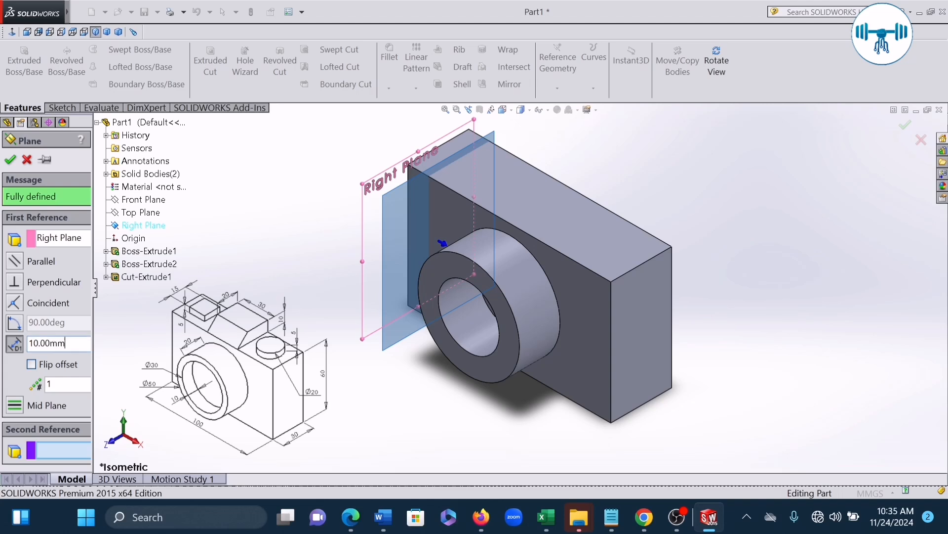
{"action": "double_click", "coordinate": [60, 343]}
{"action": "type", "text": "50"}
{"action": "key", "text": "Return"}
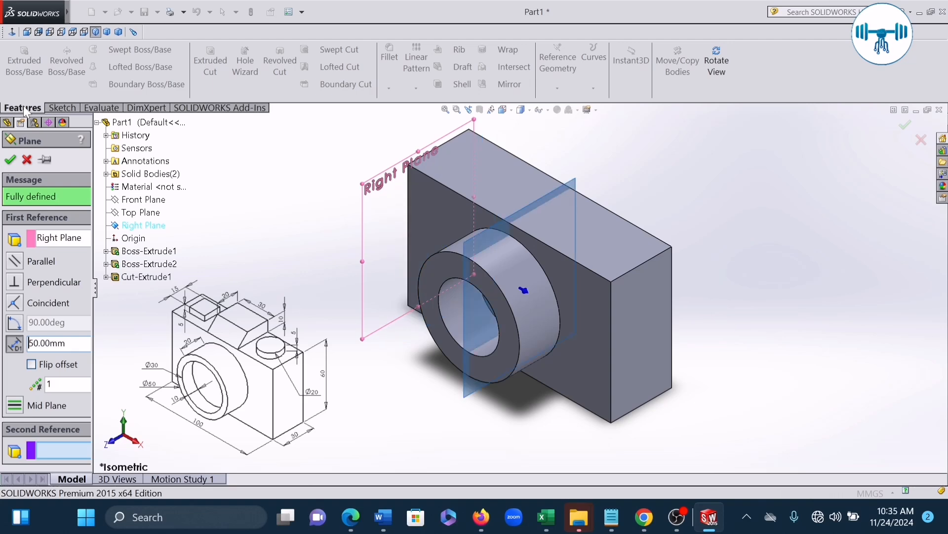
{"action": "left_click", "coordinate": [13, 33]}
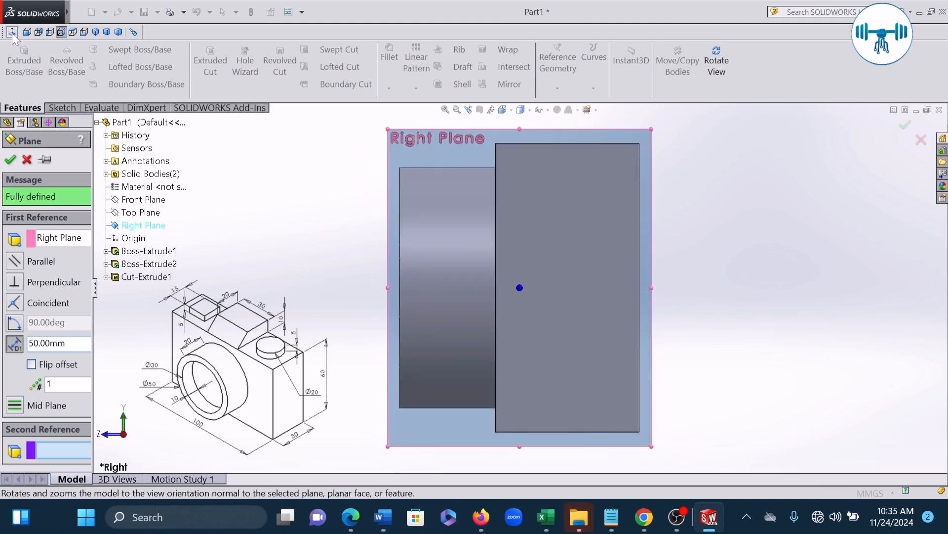
{"action": "left_click", "coordinate": [49, 35]}
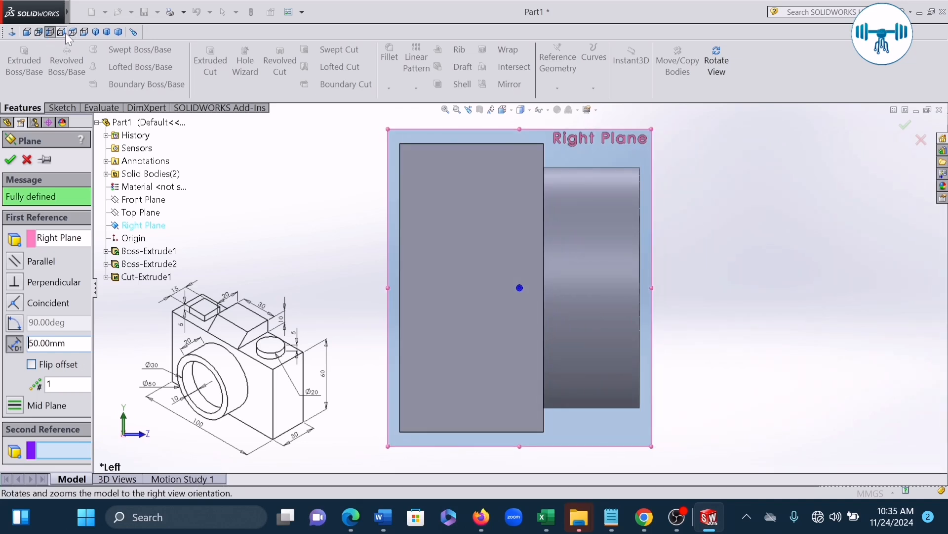
{"action": "left_click", "coordinate": [28, 32]}
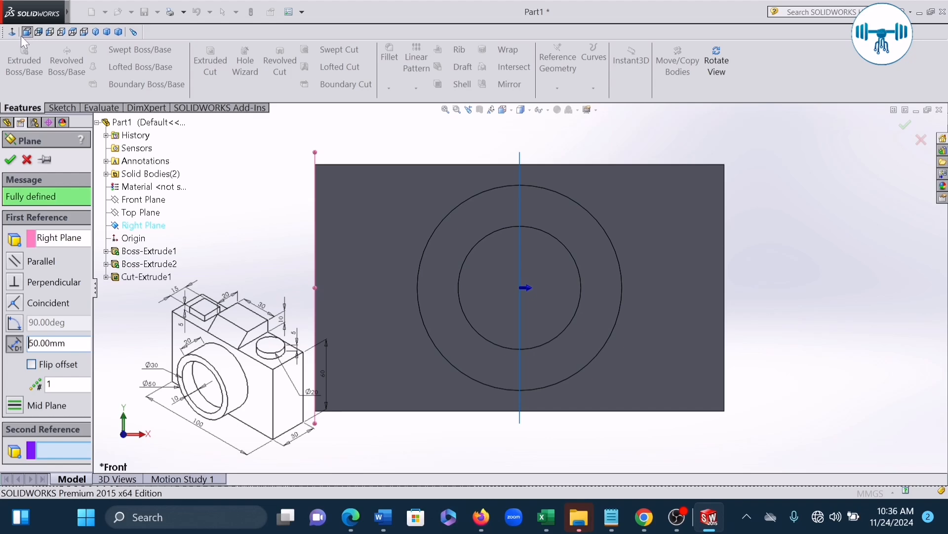
{"action": "left_click", "coordinate": [95, 32]}
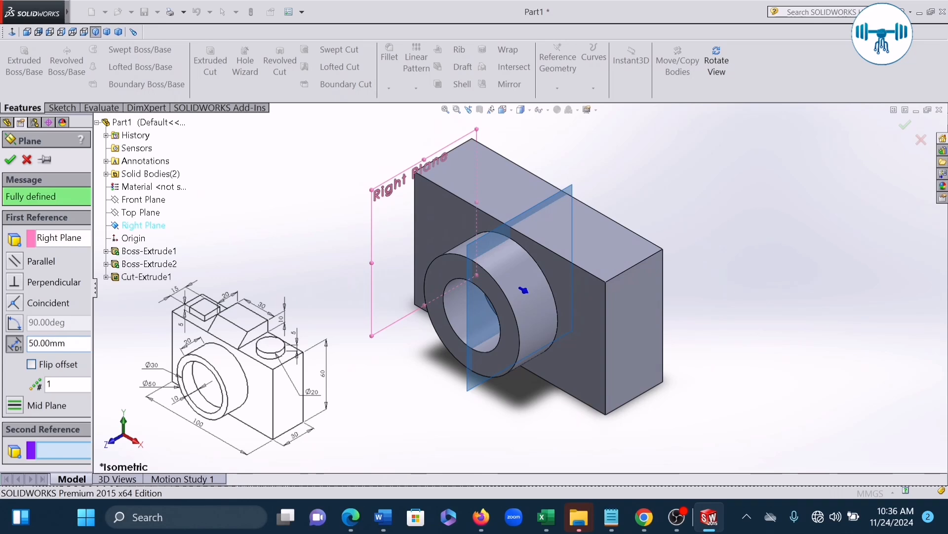
{"action": "left_click", "coordinate": [10, 160]}
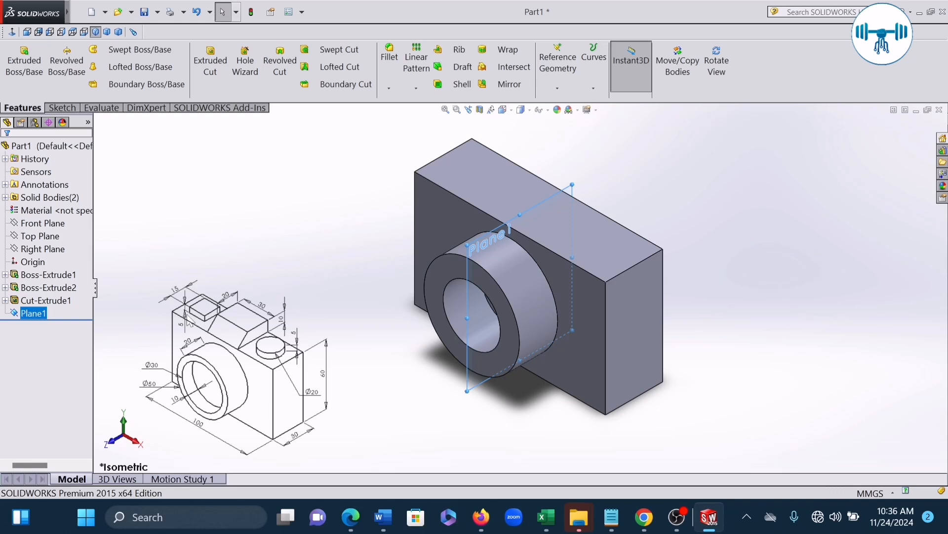
Start a sketch on the new mid-body reference plane and view it normal to the plane
{"action": "right_click", "coordinate": [30, 314]}
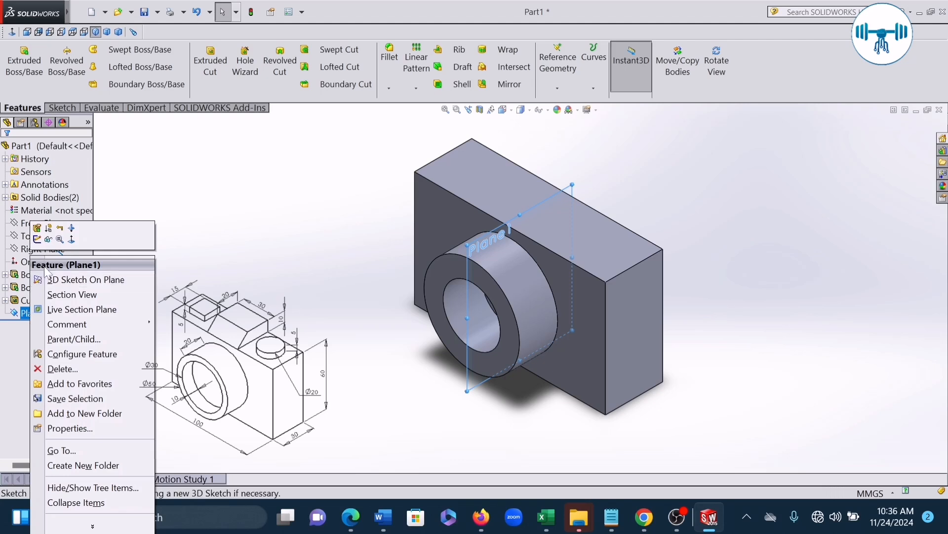
{"action": "left_click", "coordinate": [38, 240]}
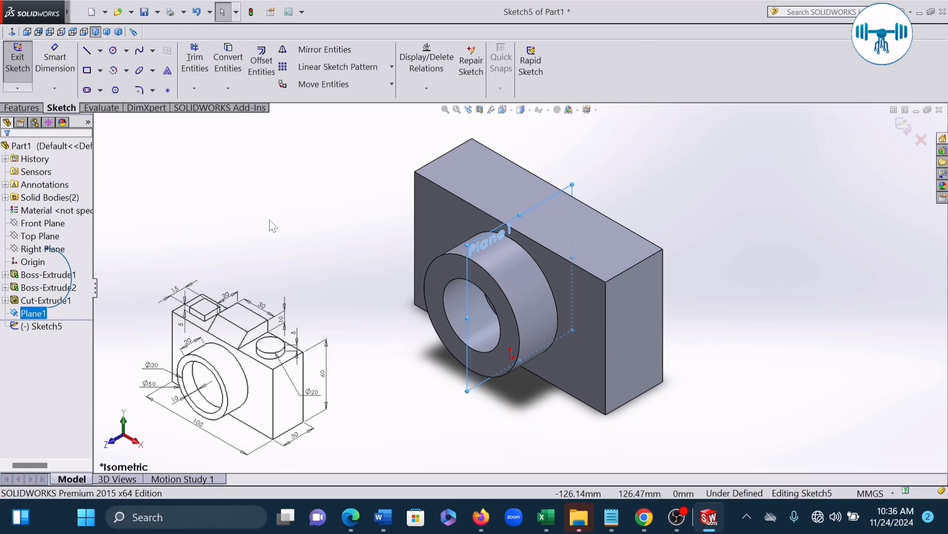
{"action": "left_click", "coordinate": [13, 32]}
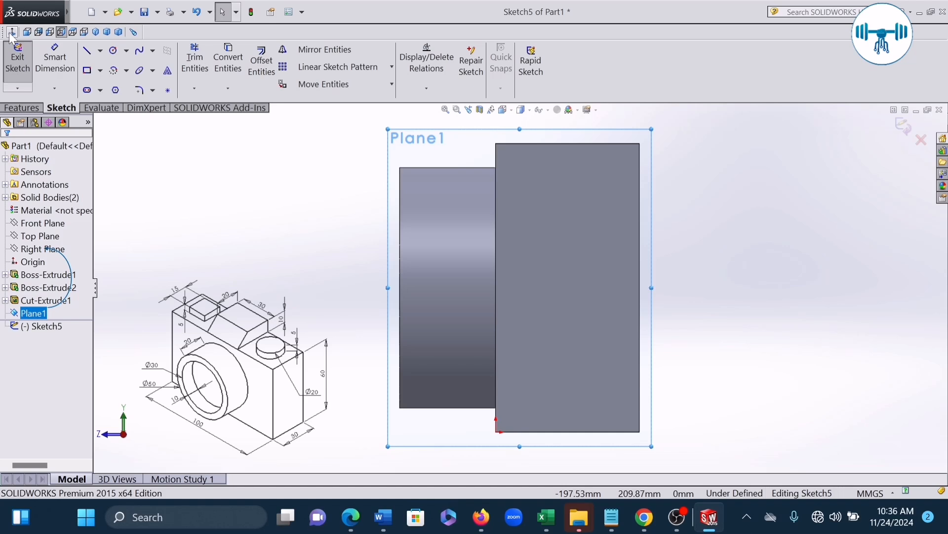
{"action": "mouse_move", "coordinate": [44, 11]}
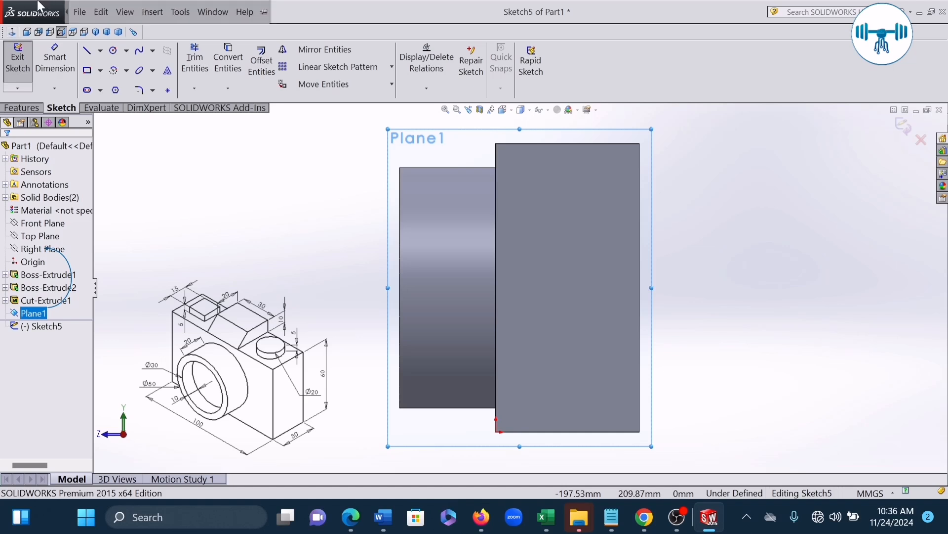
{"action": "left_click", "coordinate": [80, 11]}
{"action": "left_click", "coordinate": [448, 109]}
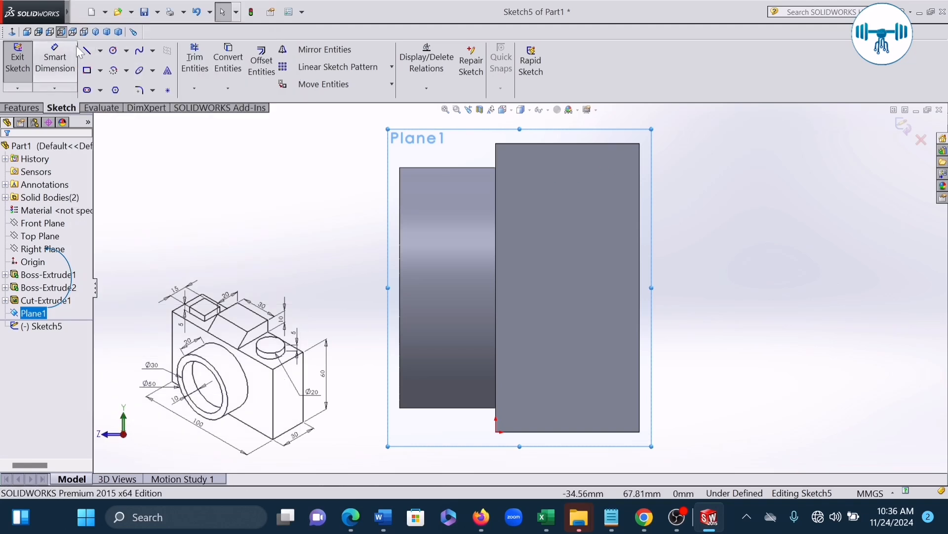
Sketch a closed four-line profile on the body's top edge: rear vertical about 6.3 mm, upper horizontal about 7 mm, sloping to the front corner
{"action": "left_click", "coordinate": [96, 53]}
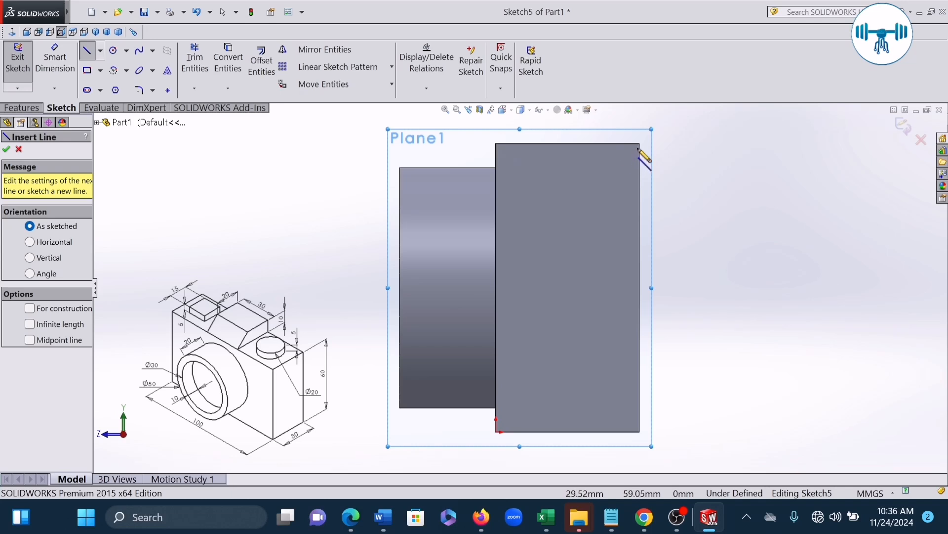
{"action": "left_click", "coordinate": [495, 143]}
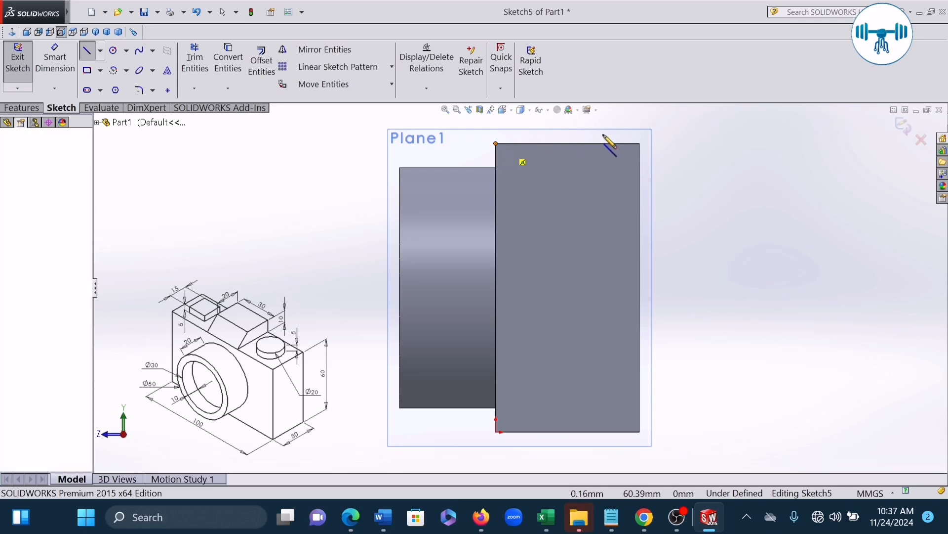
{"action": "left_click", "coordinate": [640, 143]}
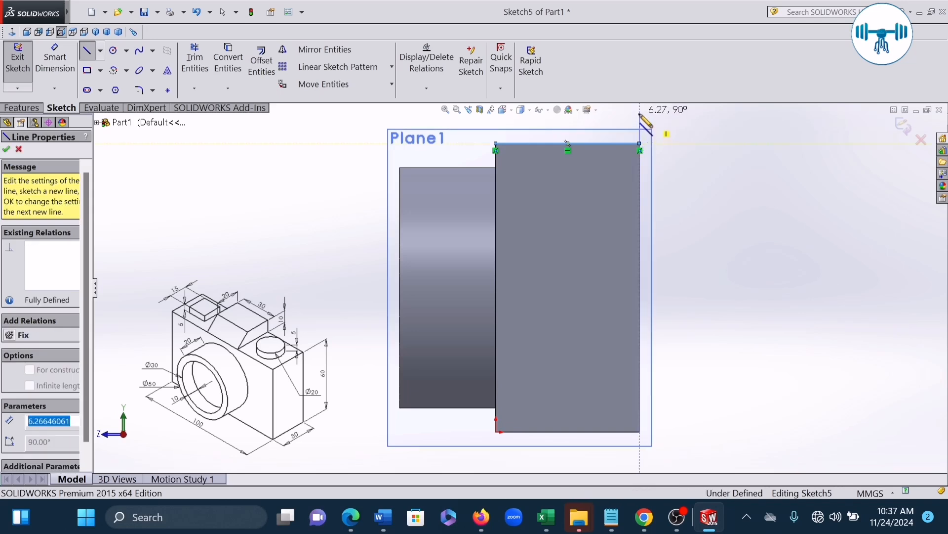
{"action": "left_click", "coordinate": [640, 128]}
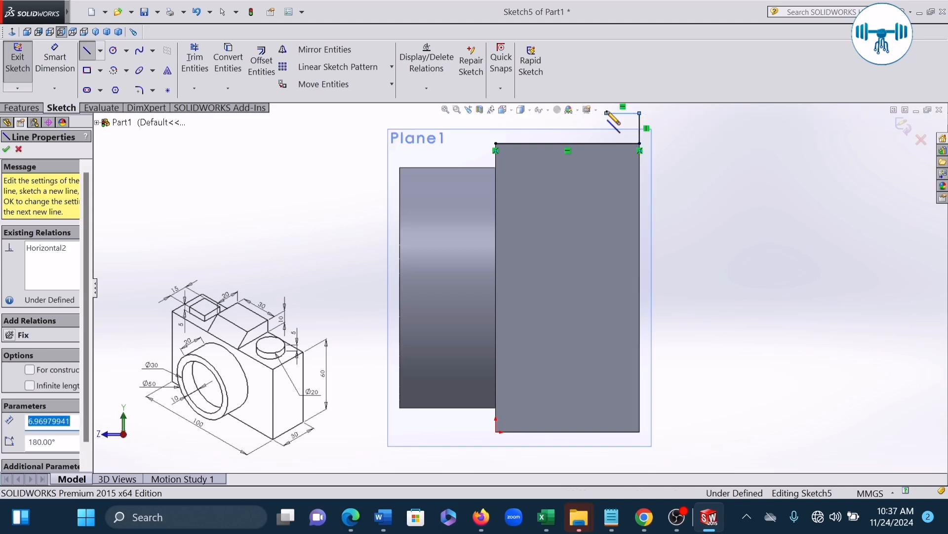
{"action": "left_click", "coordinate": [606, 113]}
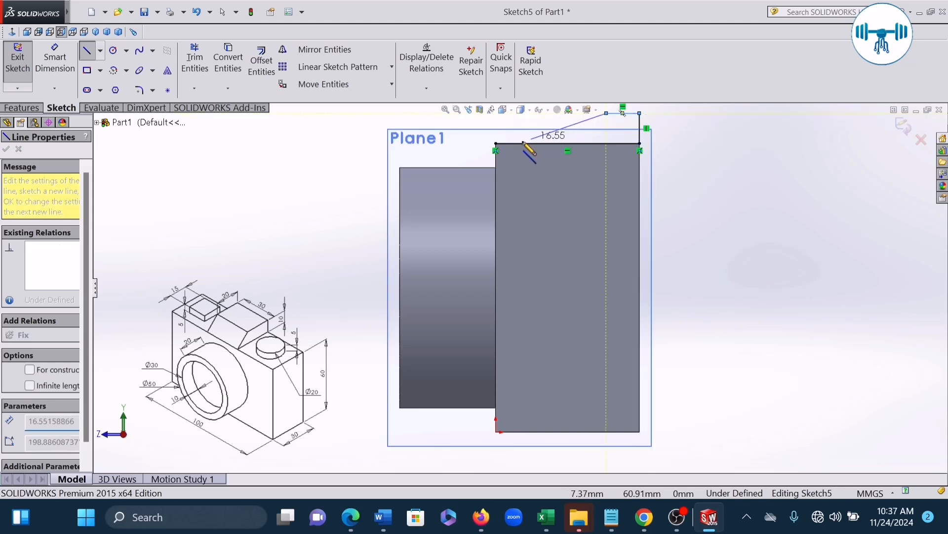
{"action": "left_click", "coordinate": [497, 144]}
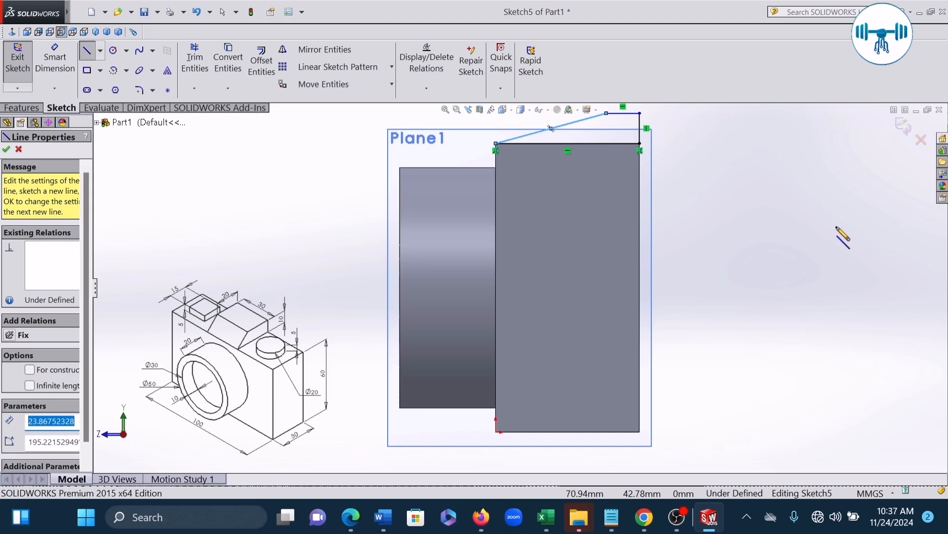
Dimension the upper horizontal line of the housing profile to 20 mm
{"action": "left_click", "coordinate": [55, 58]}
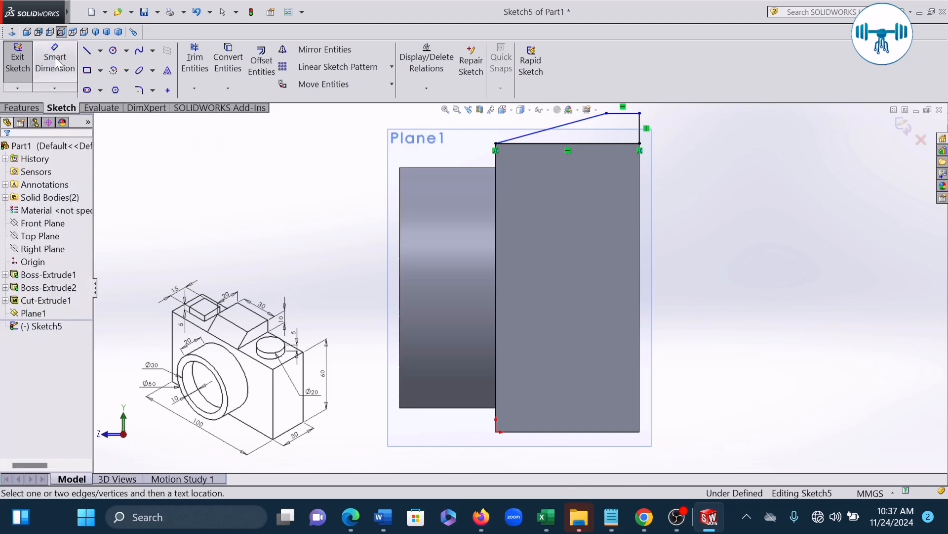
{"action": "left_click", "coordinate": [637, 113]}
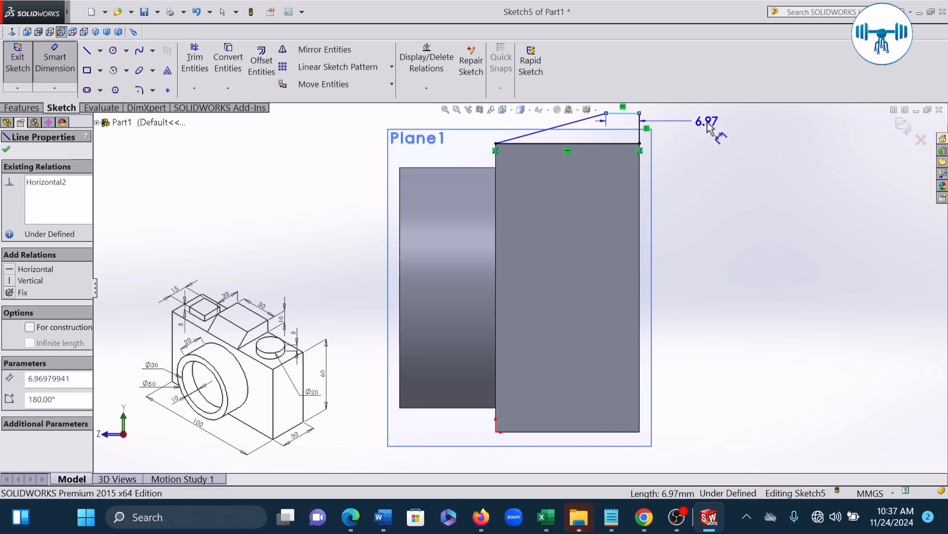
{"action": "left_click", "coordinate": [719, 131]}
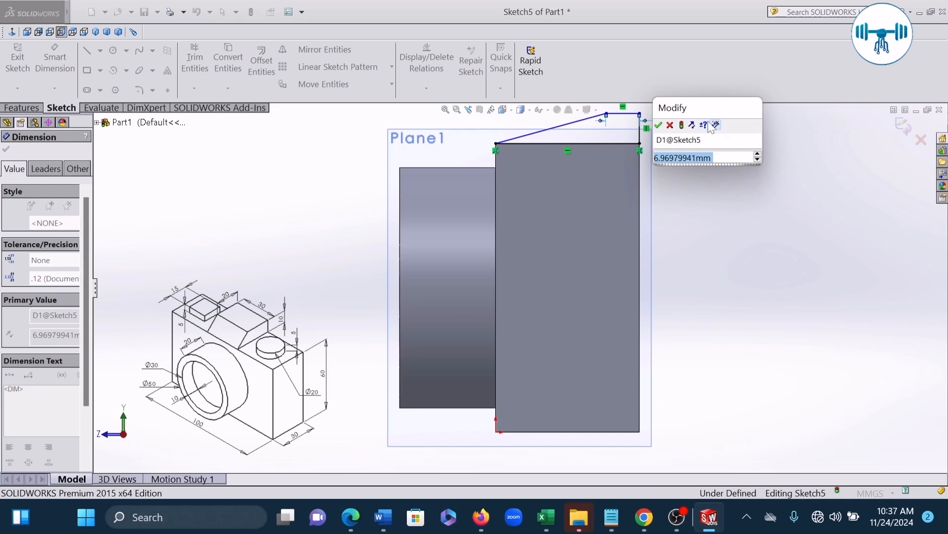
{"action": "type", "text": "20"}
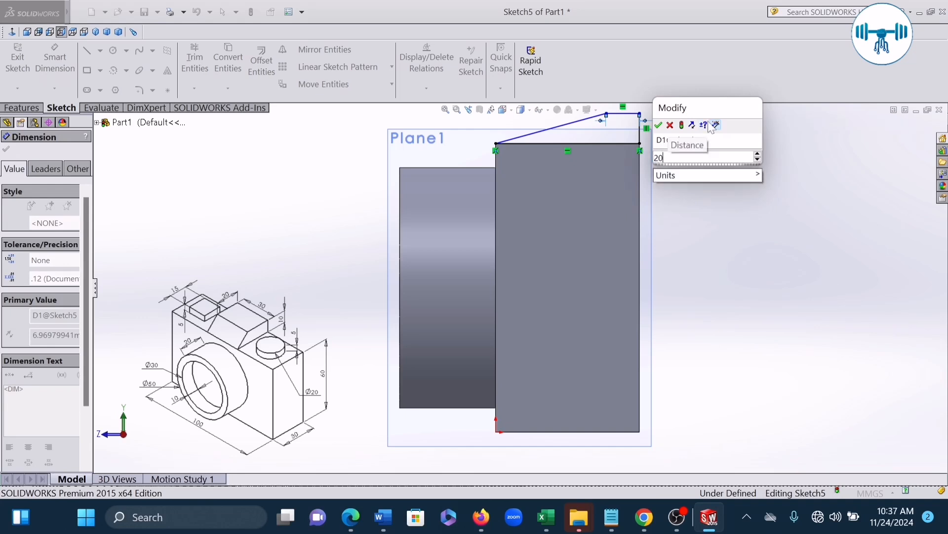
{"action": "key", "text": "Return"}
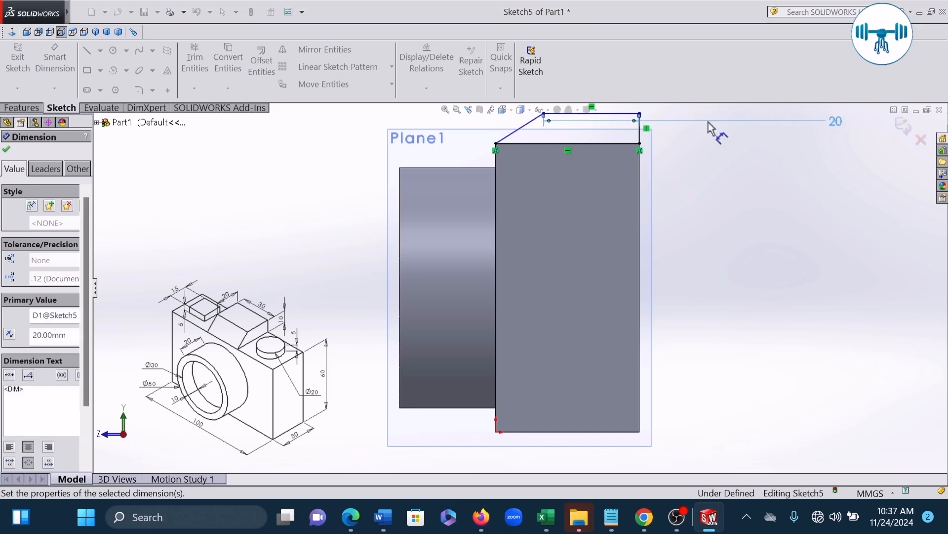
Dimension the profile's rear vertical line to 10 mm and finish the sketch
{"action": "left_click", "coordinate": [641, 135]}
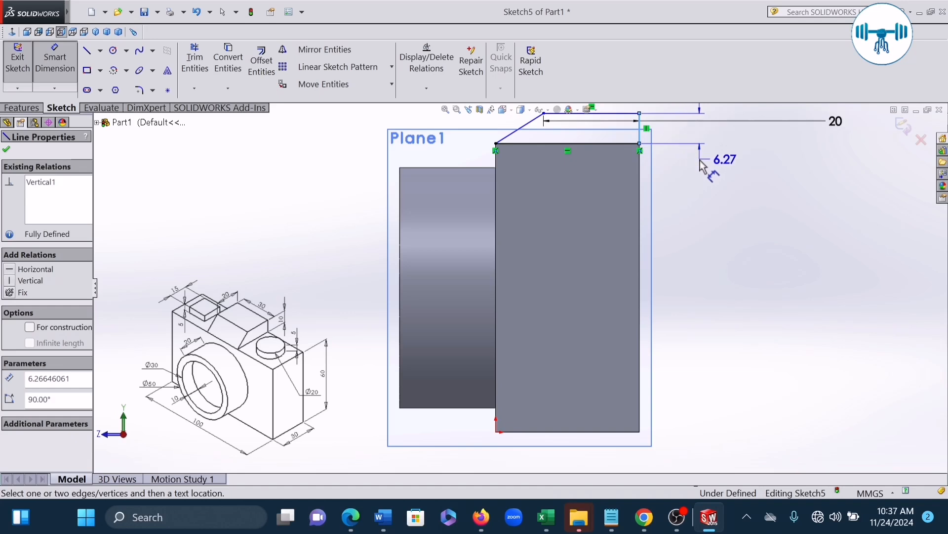
{"action": "left_click", "coordinate": [711, 179]}
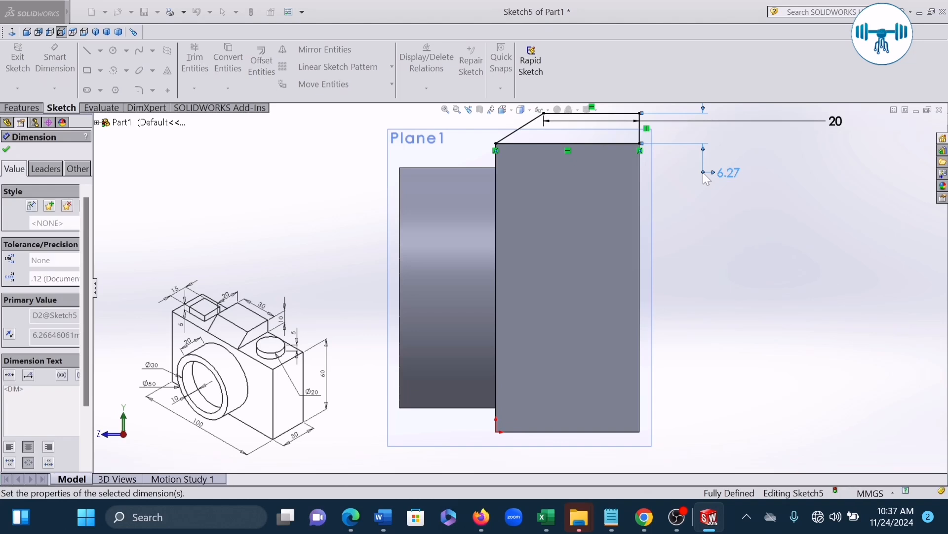
{"action": "type", "text": "10"}
{"action": "key", "text": "Return"}
{"action": "left_click", "coordinate": [449, 113]}
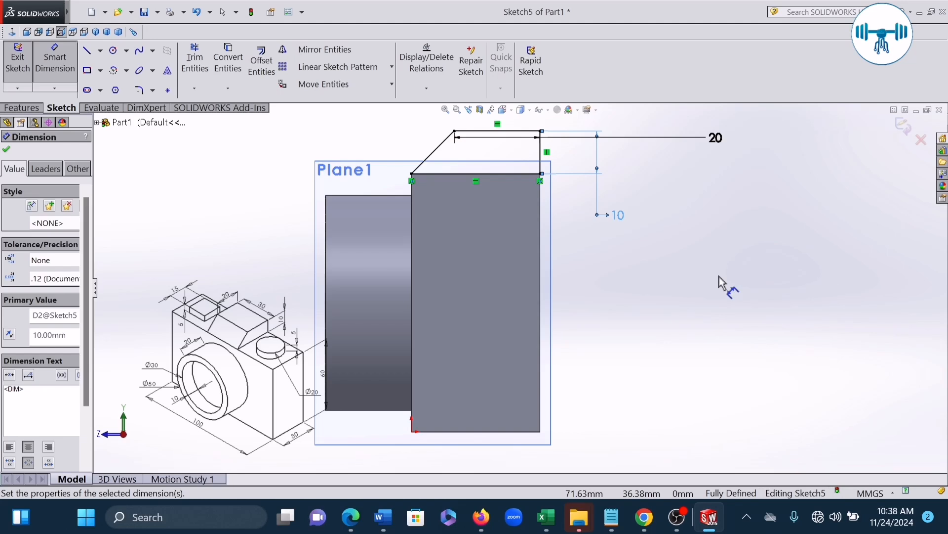
{"action": "left_click", "coordinate": [903, 127]}
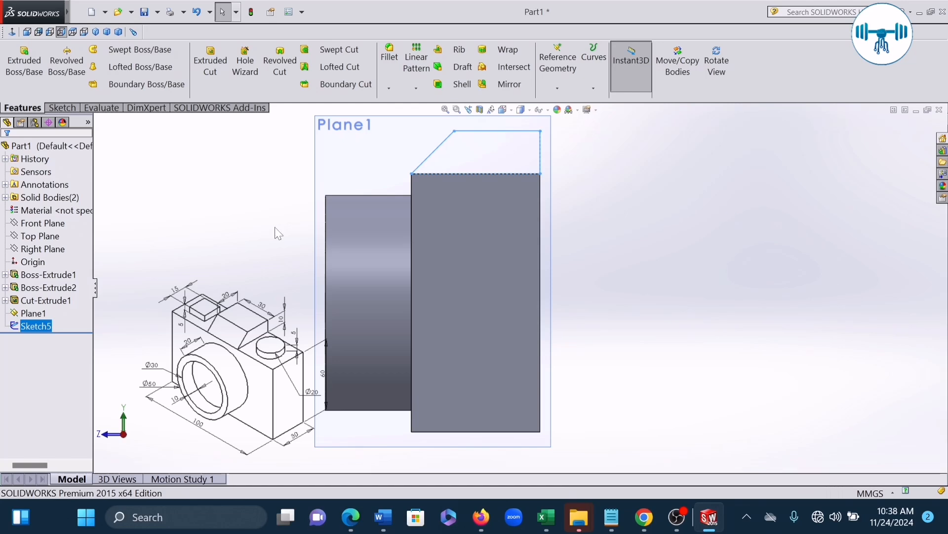
Extrude the housing profile as a blind boss 15 mm in each of two directions from the mid-body plane
{"action": "left_click", "coordinate": [97, 33]}
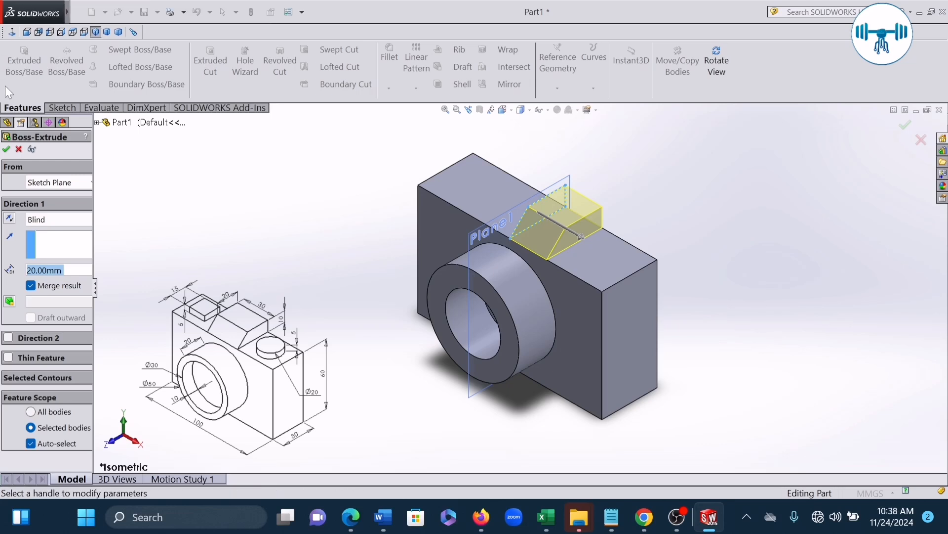
{"action": "type", "text": "15"}
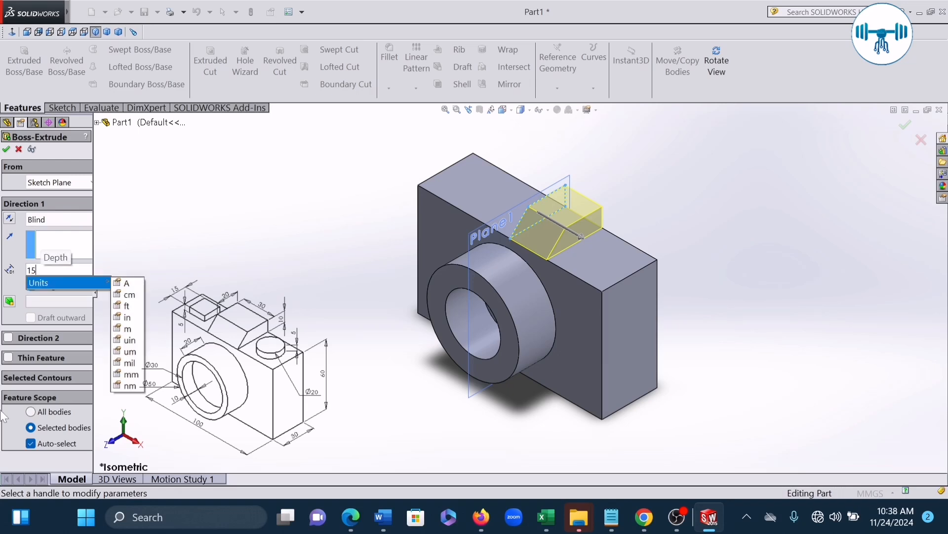
{"action": "left_click", "coordinate": [7, 339]}
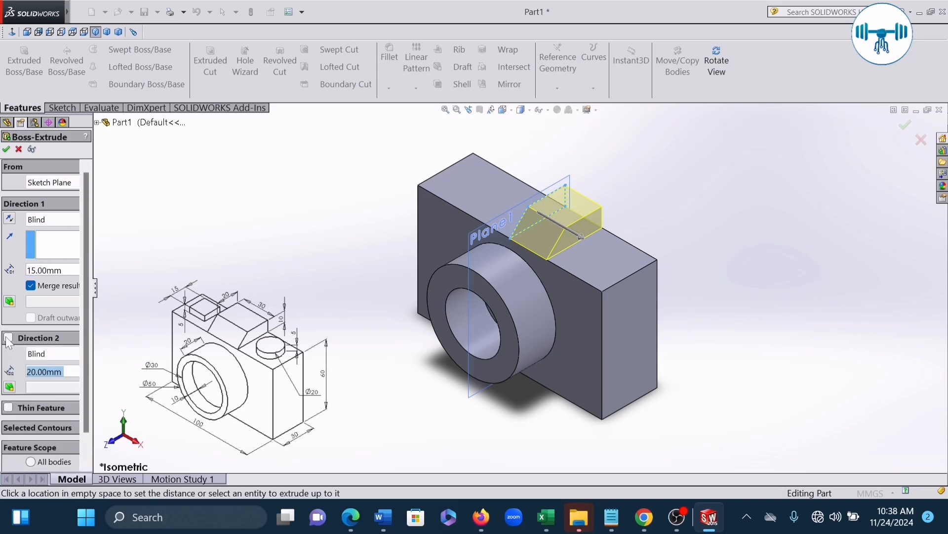
{"action": "left_click", "coordinate": [54, 371]}
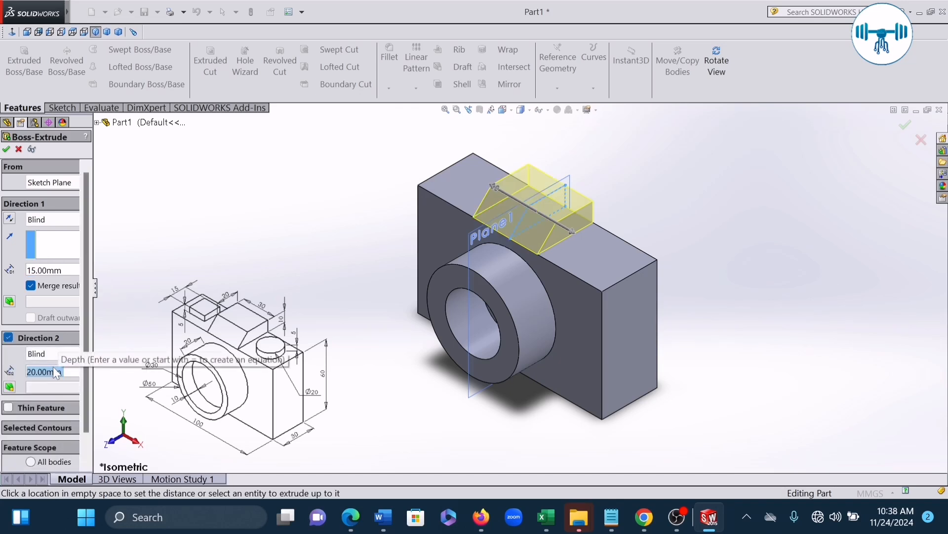
{"action": "type", "text": "15"}
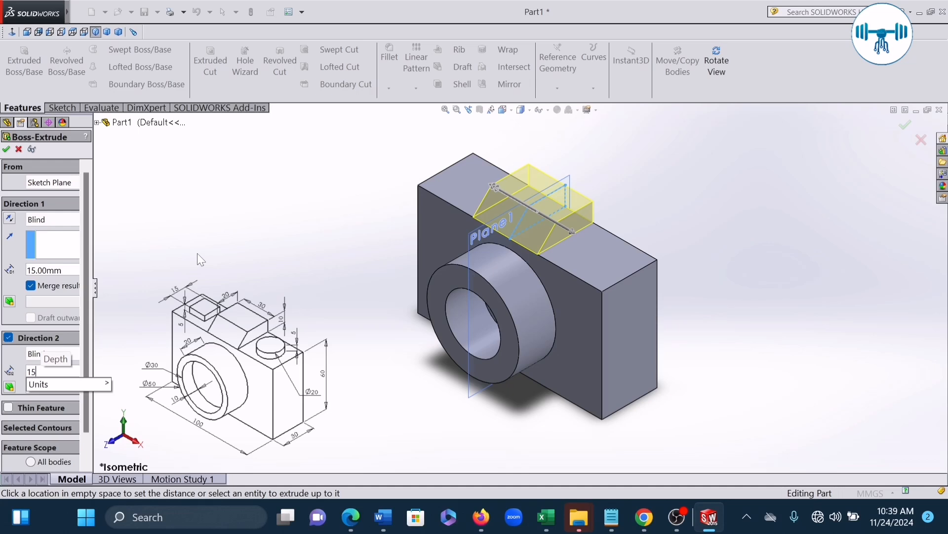
{"action": "key", "text": "Return"}
{"action": "left_click", "coordinate": [5, 148]}
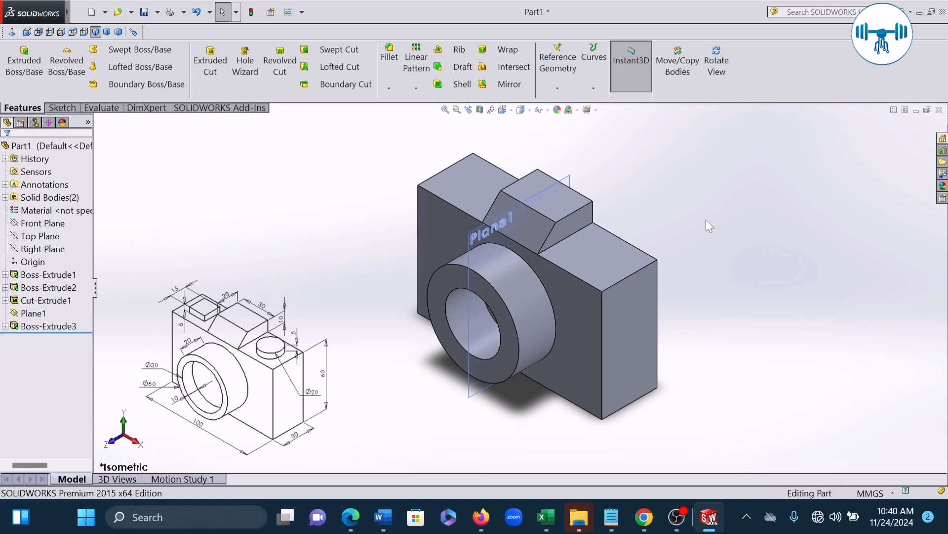
Sketch a circle about 21 mm in diameter at the centre of the body's top face, on the side of the housing farther from the origin
{"action": "left_click", "coordinate": [585, 257]}
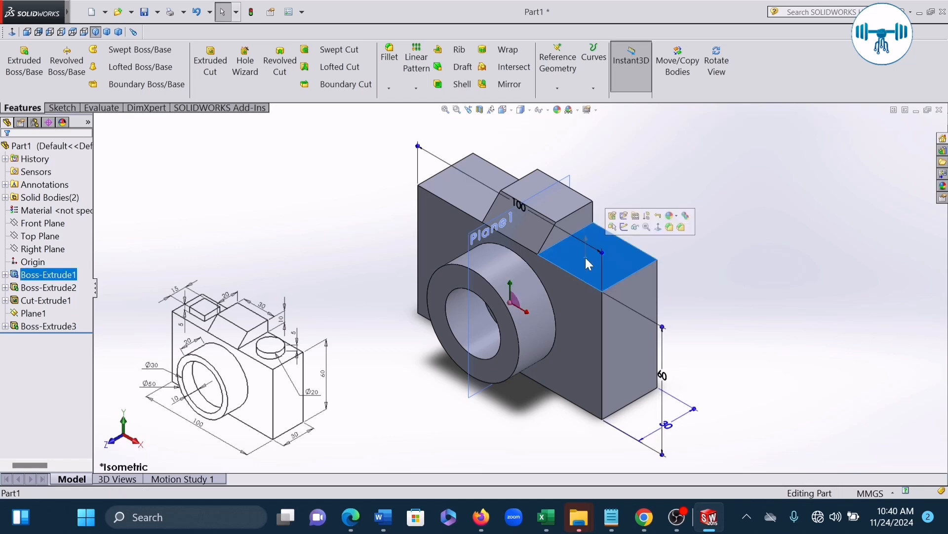
{"action": "left_click", "coordinate": [624, 227]}
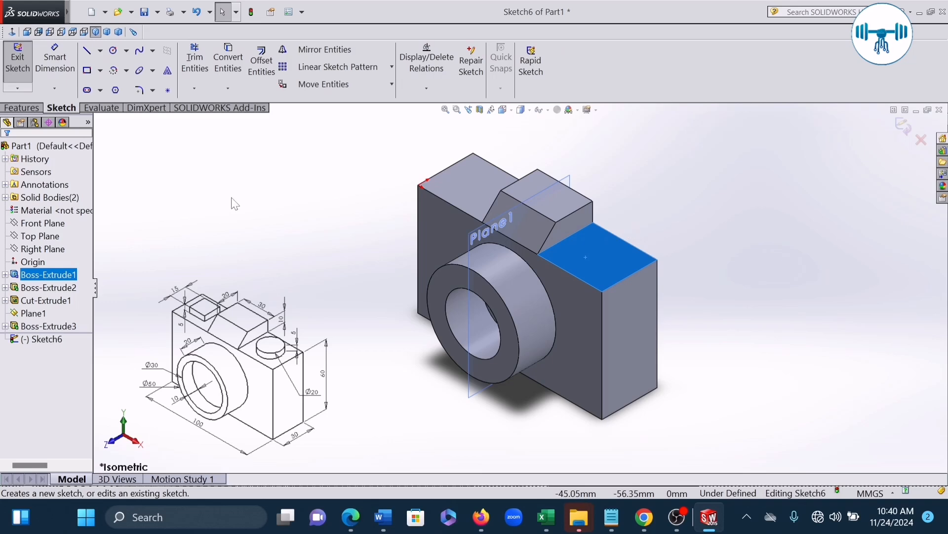
{"action": "left_click", "coordinate": [12, 32]}
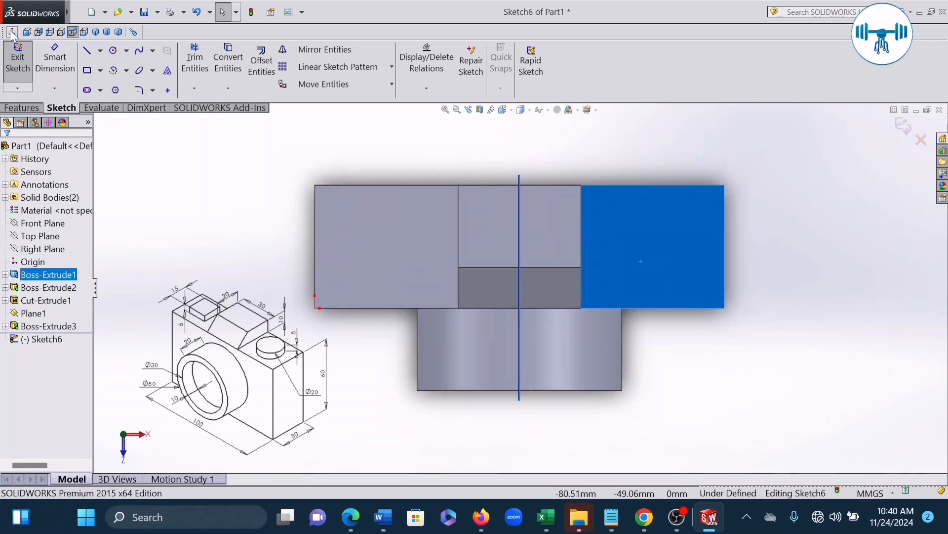
{"action": "left_click", "coordinate": [113, 50]}
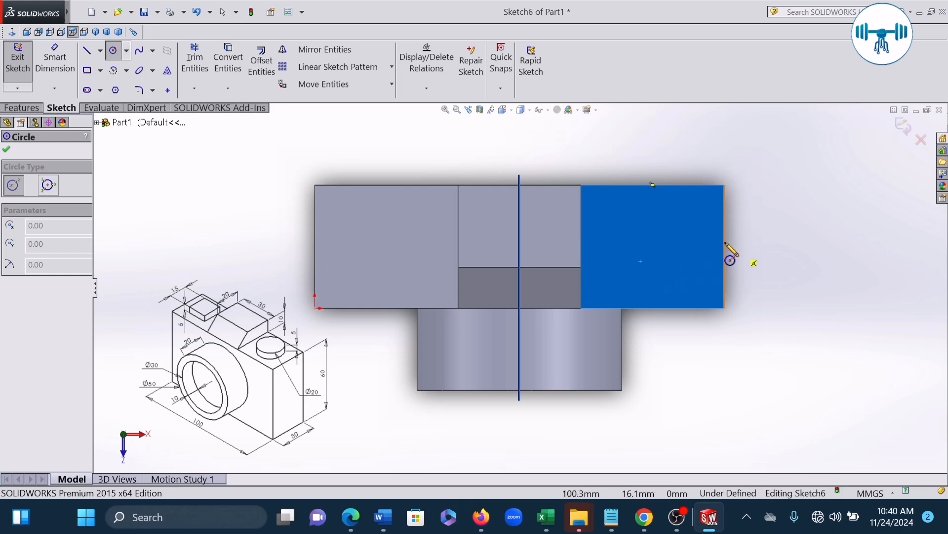
{"action": "left_click", "coordinate": [652, 247]}
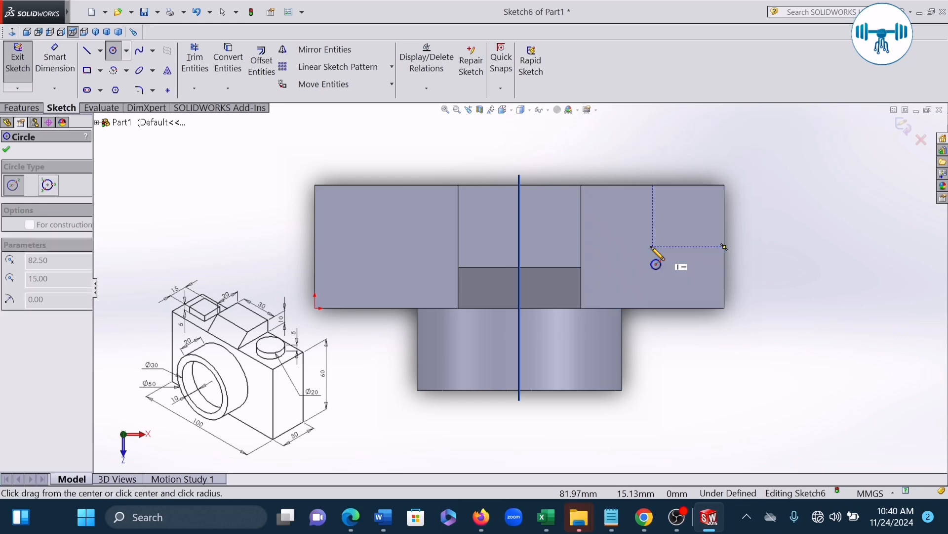
{"action": "left_click", "coordinate": [684, 219]}
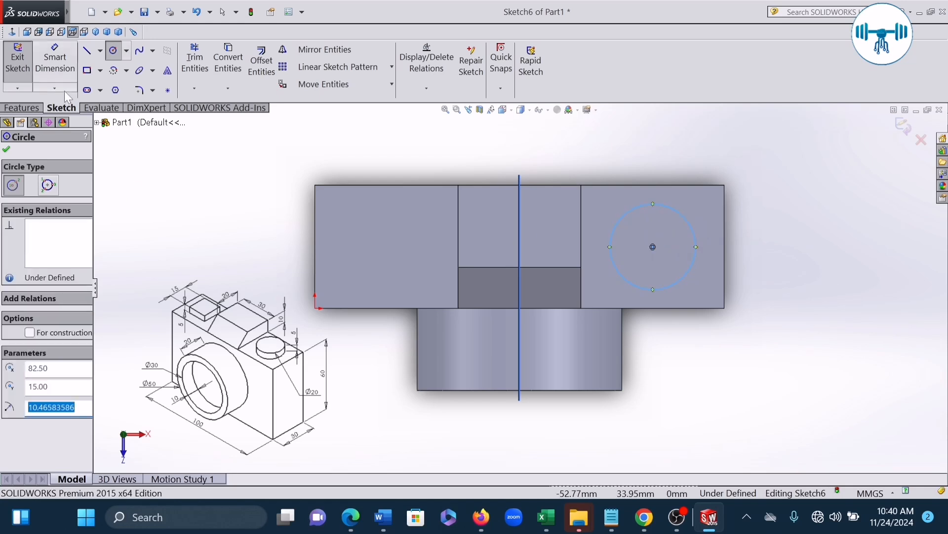
Dimension the circle's diameter to 20 mm and finish the sketch
{"action": "left_click", "coordinate": [55, 63]}
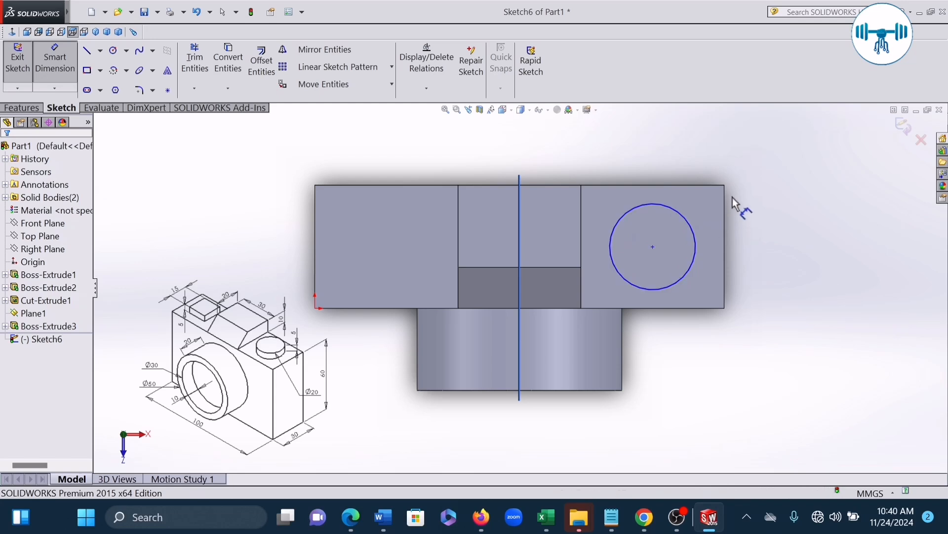
{"action": "left_click", "coordinate": [686, 223]}
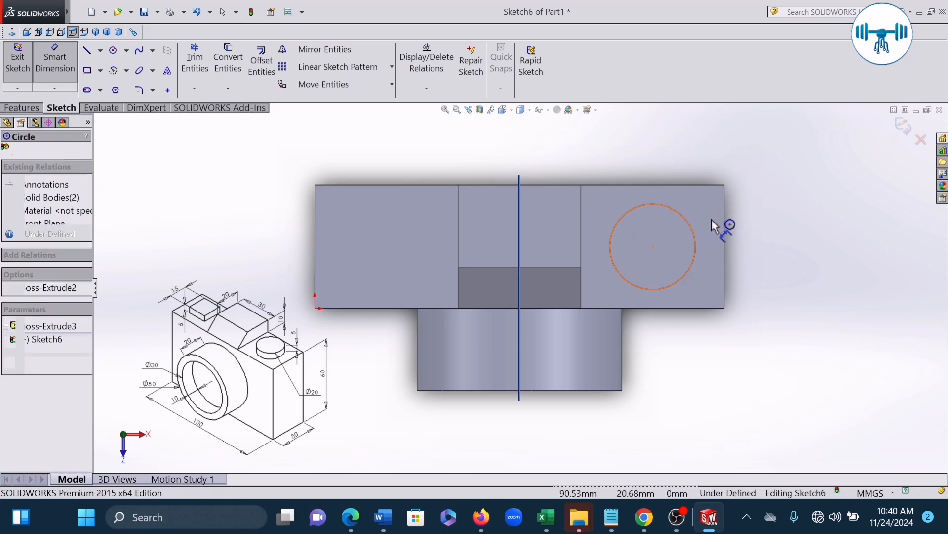
{"action": "left_click", "coordinate": [775, 217]}
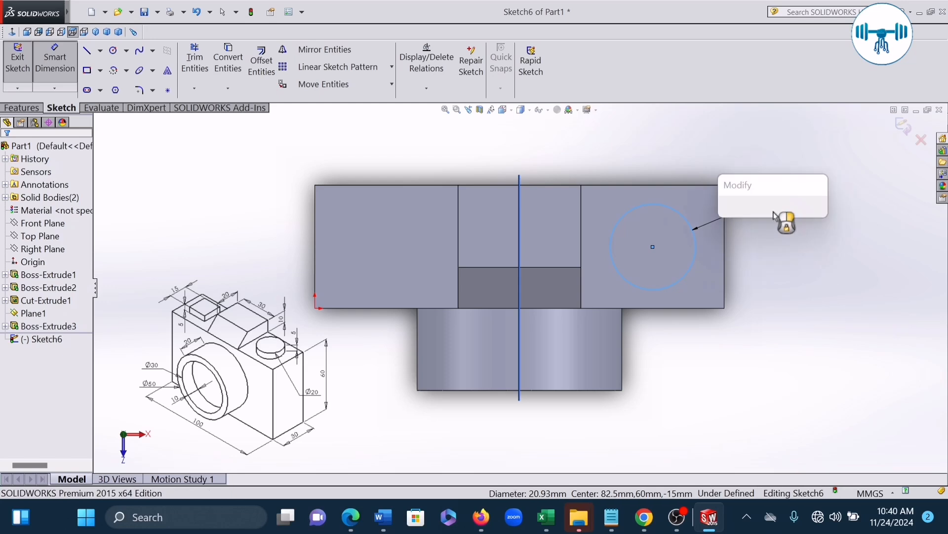
{"action": "type", "text": "2"}
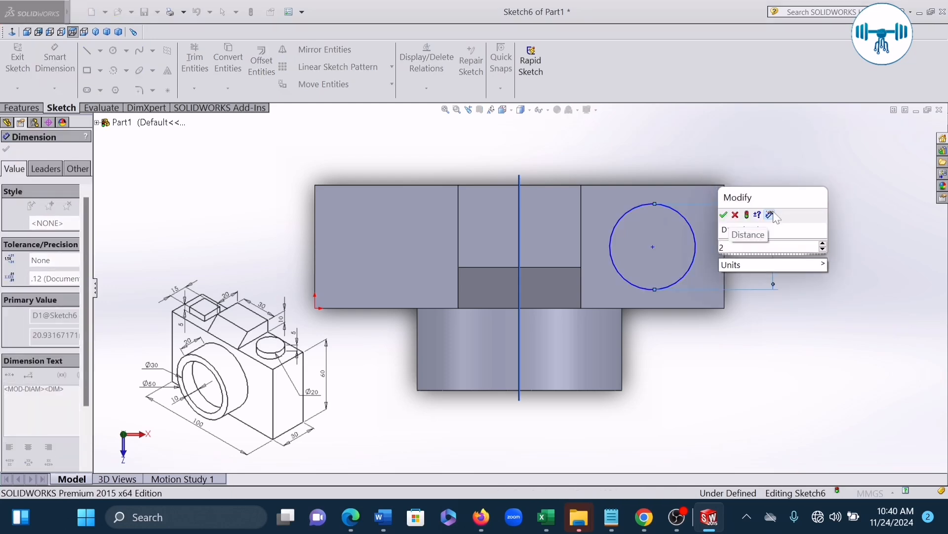
{"action": "type", "text": "0"}
{"action": "key", "text": "Return"}
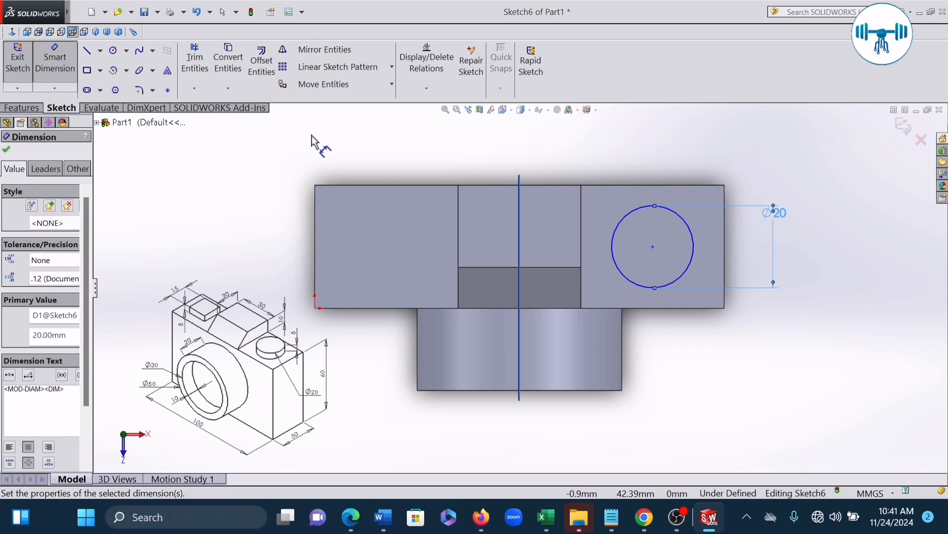
{"action": "left_click", "coordinate": [904, 129]}
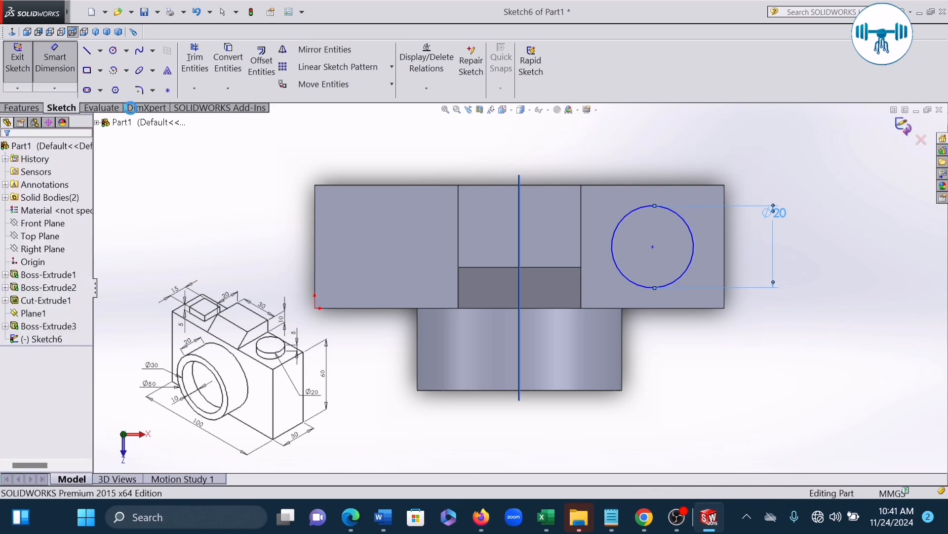
Extrude the 20 mm circle upward 5 mm as a separate body, with merging of the result turned off
{"action": "left_click", "coordinate": [96, 32]}
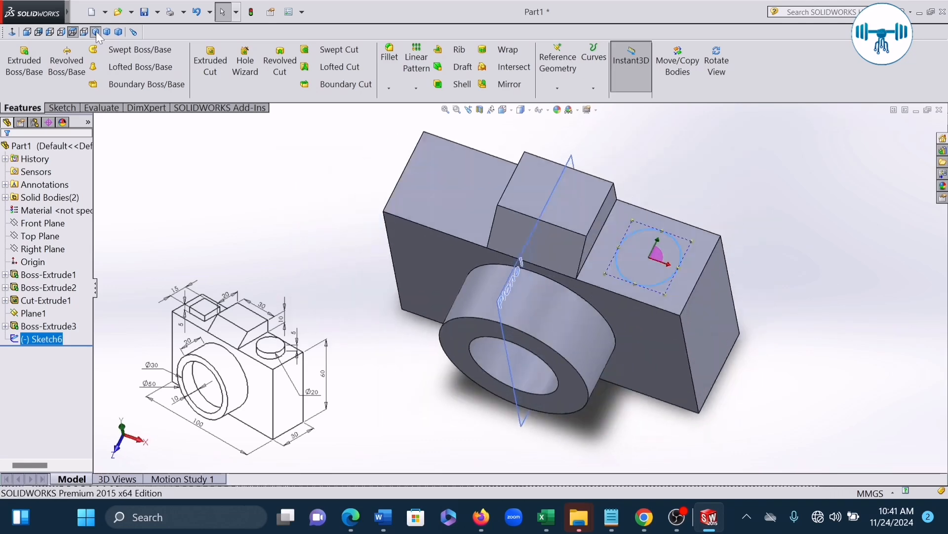
{"action": "left_click", "coordinate": [27, 64]}
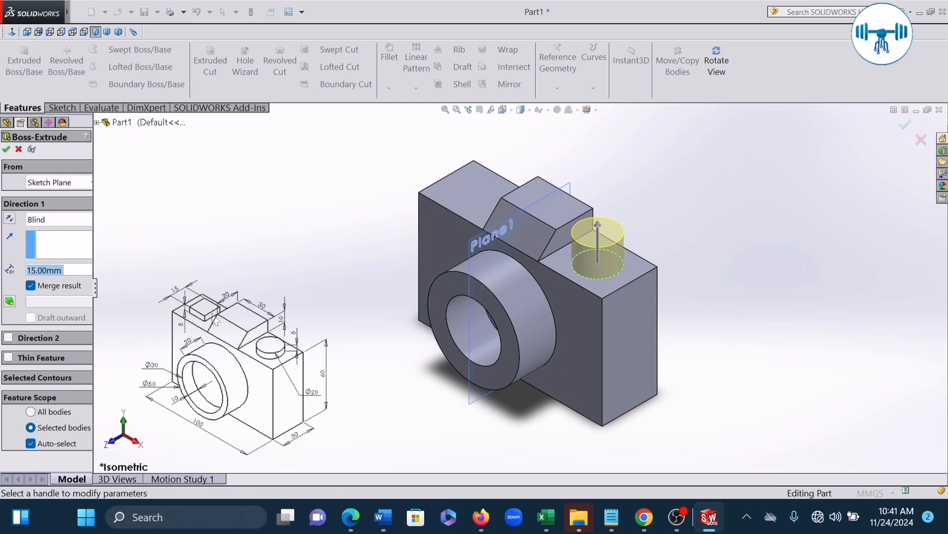
{"action": "type", "text": "5"}
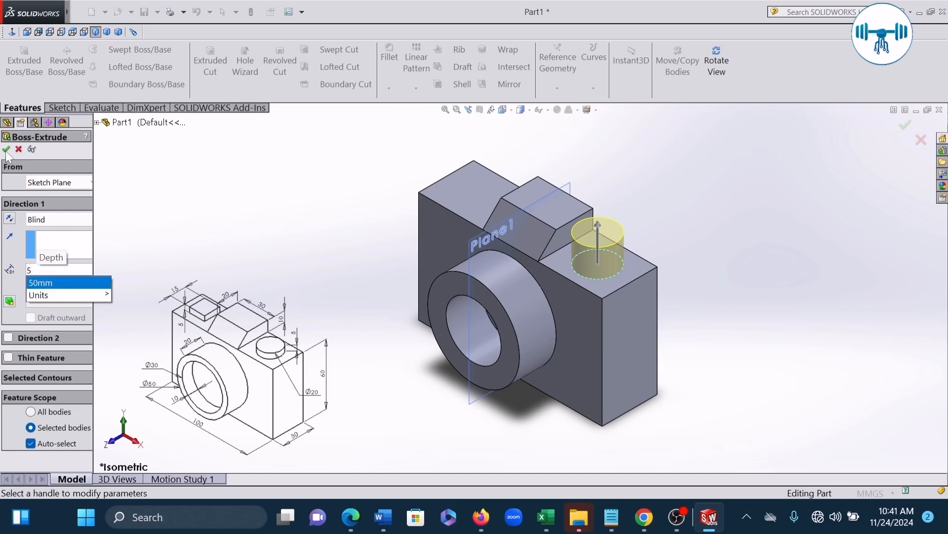
{"action": "key", "text": "Return"}
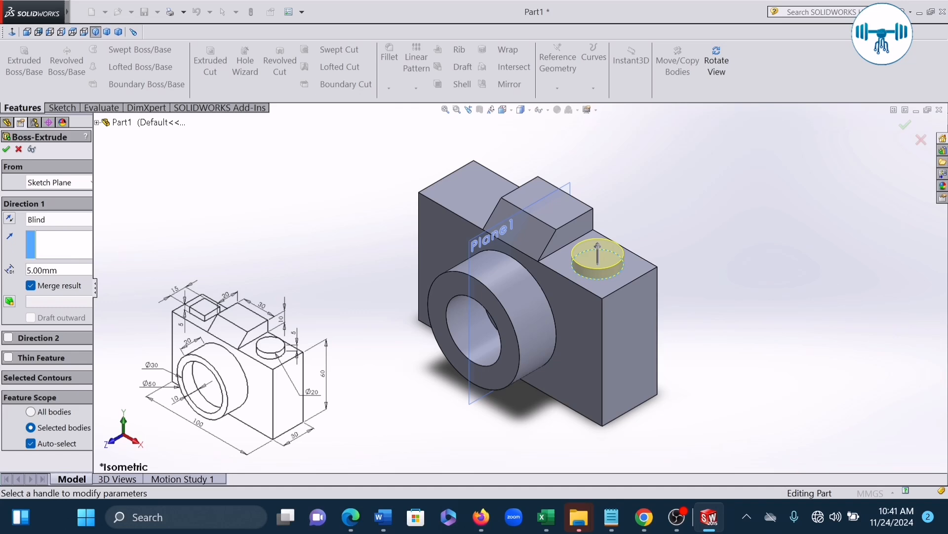
{"action": "left_click", "coordinate": [31, 285]}
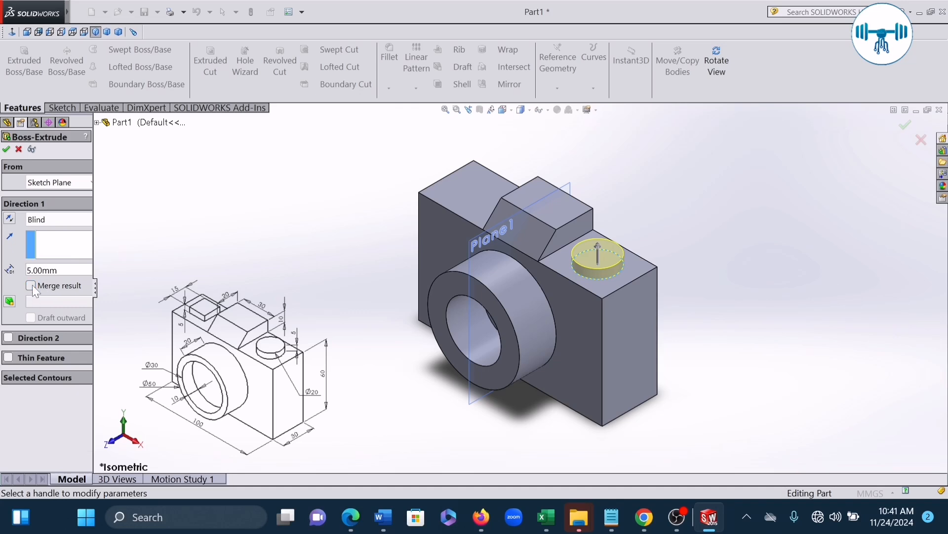
{"action": "left_click", "coordinate": [6, 149]}
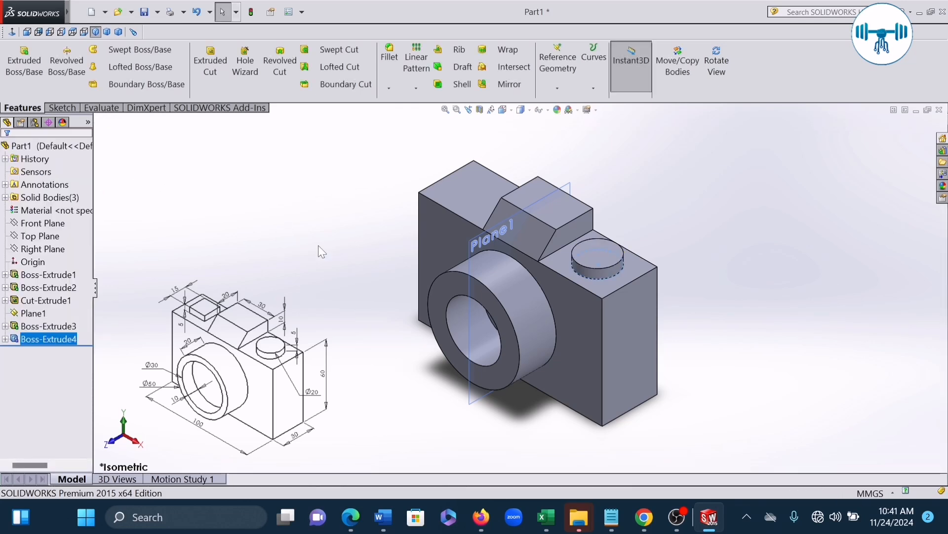
{"action": "left_click", "coordinate": [789, 228]}
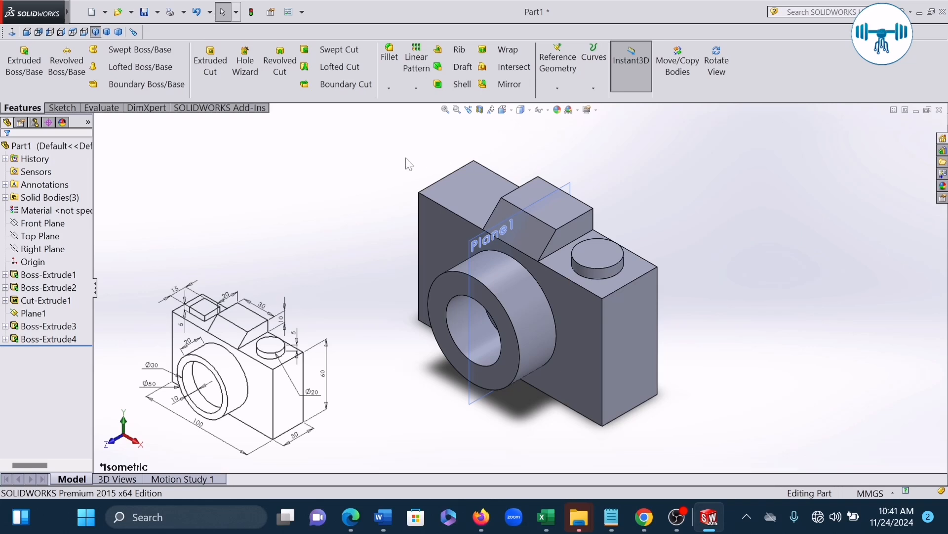
Start a sketch on the body's top face on the origin side of the housing and draw a front-to-back centerline between the edge midpoints
{"action": "left_click", "coordinate": [468, 194]}
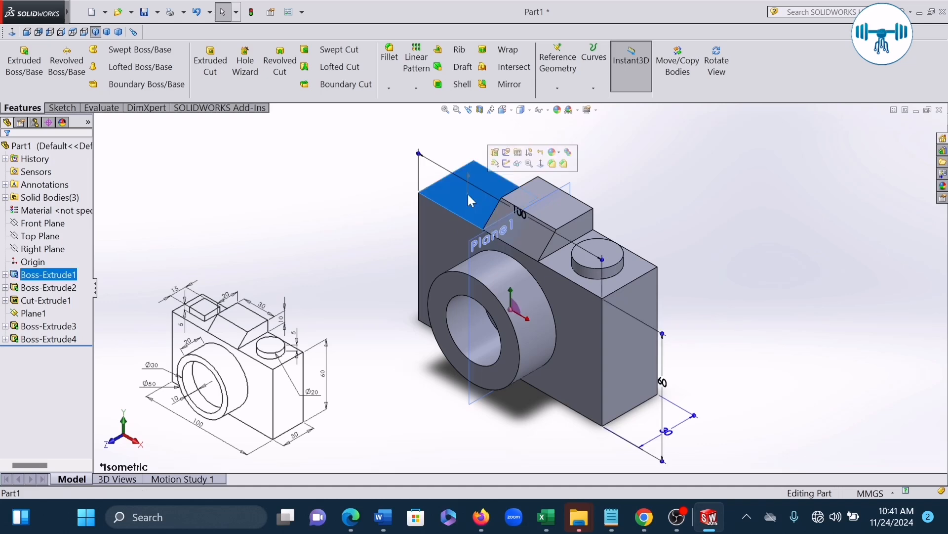
{"action": "left_click", "coordinate": [508, 165]}
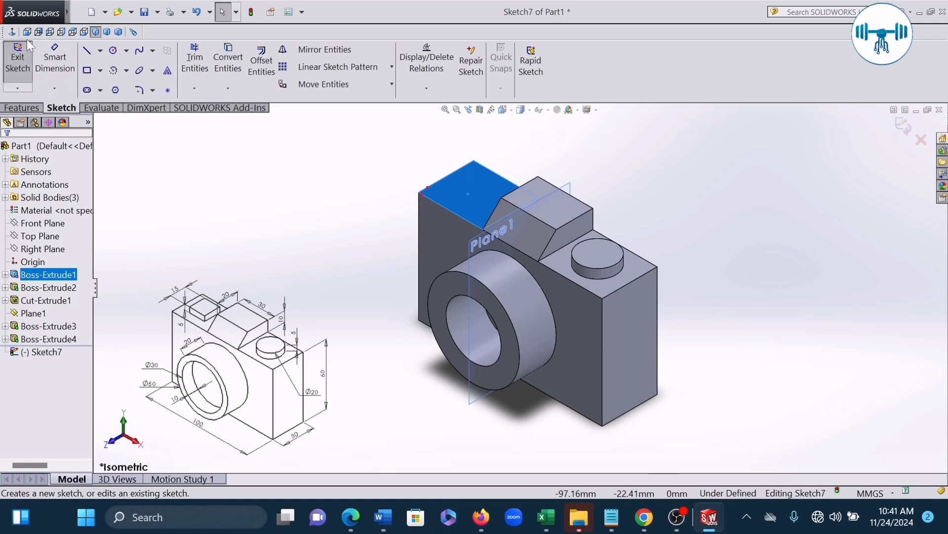
{"action": "left_click", "coordinate": [12, 32]}
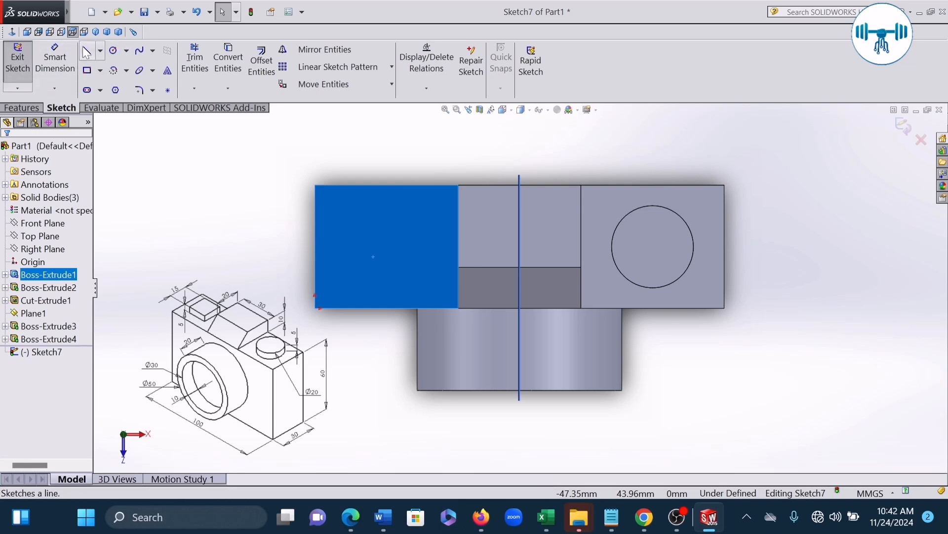
{"action": "left_click", "coordinate": [101, 50]}
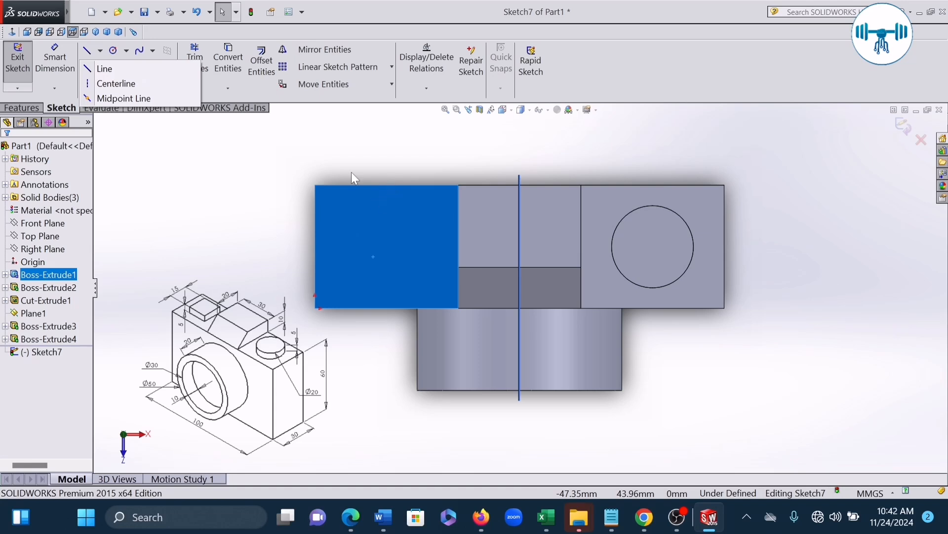
{"action": "left_click", "coordinate": [128, 85]}
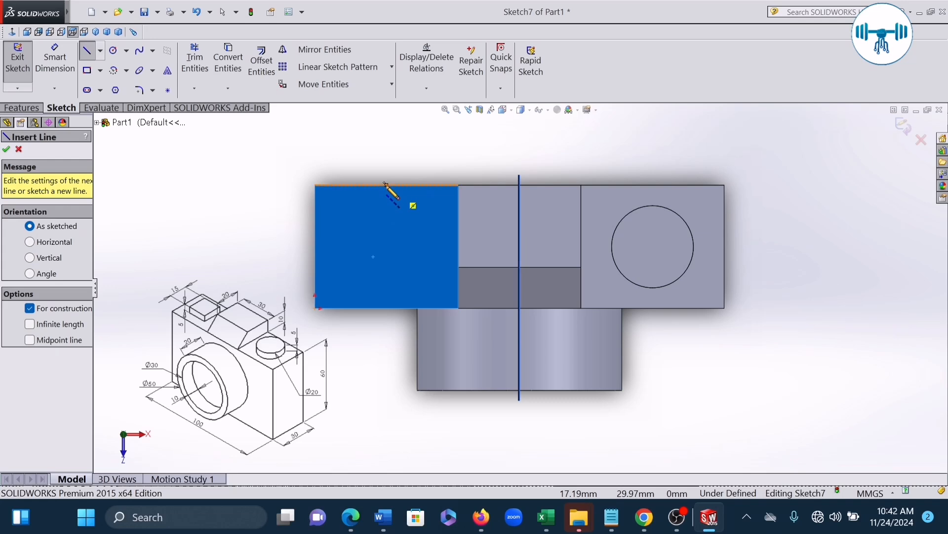
{"action": "left_click", "coordinate": [387, 185]}
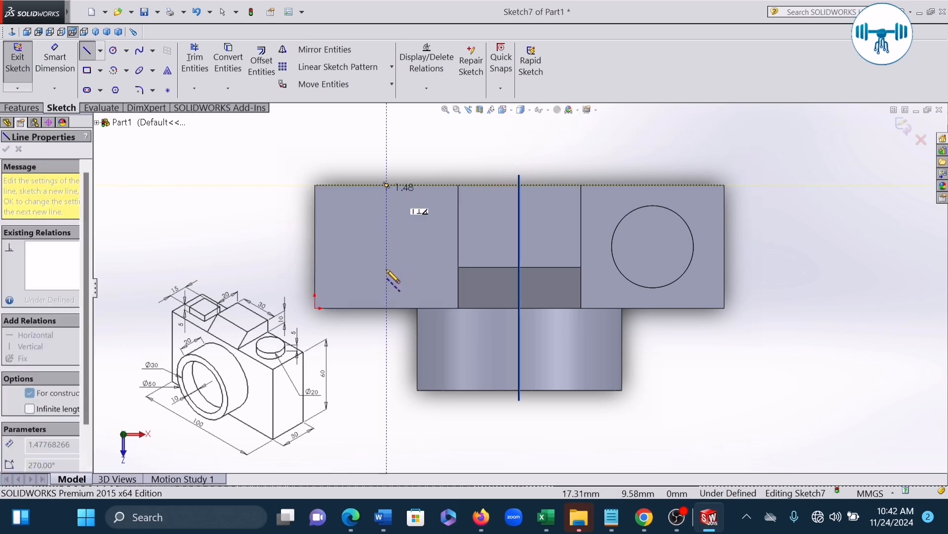
{"action": "left_click", "coordinate": [387, 307]}
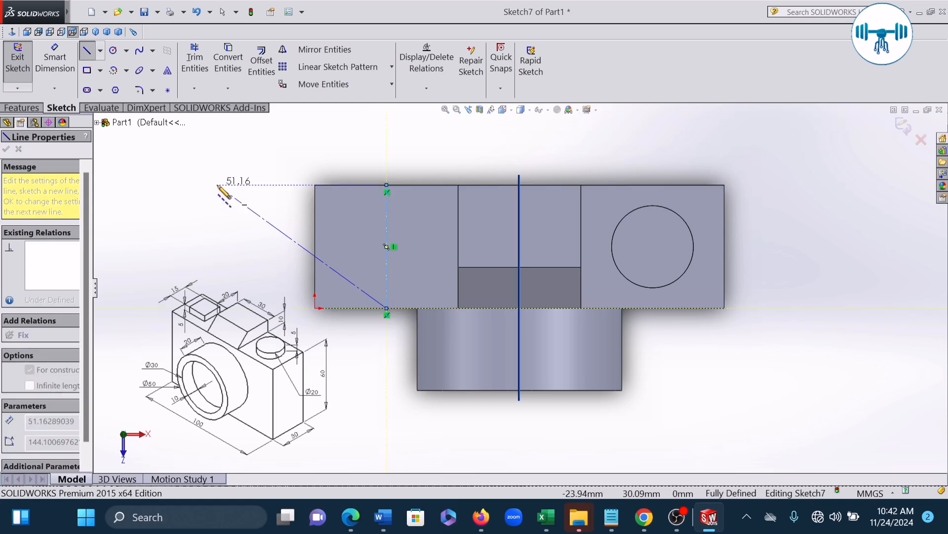
{"action": "key", "text": "Escape"}
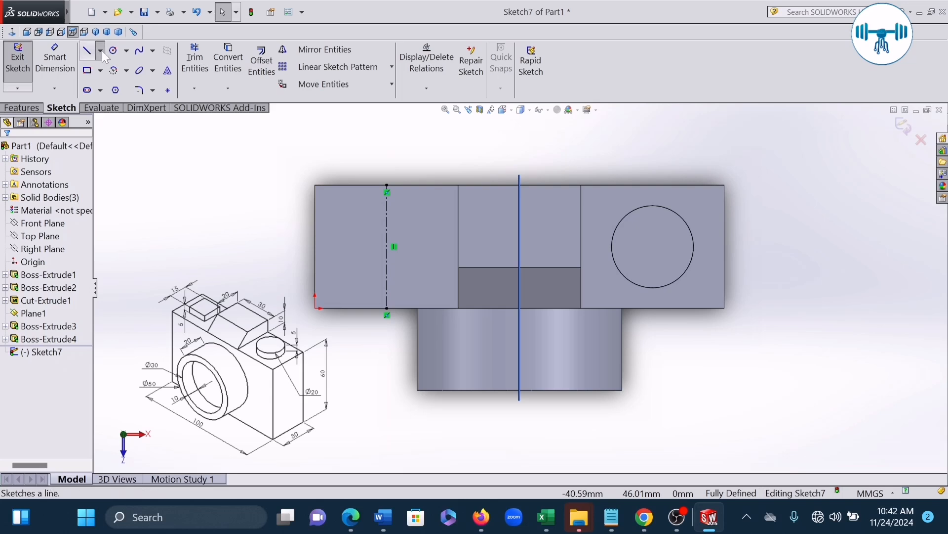
Draw a horizontal centerline across the same face, joining the midpoints of its outer edge and the housing-side edge
{"action": "left_click", "coordinate": [101, 50]}
{"action": "left_click", "coordinate": [99, 82]}
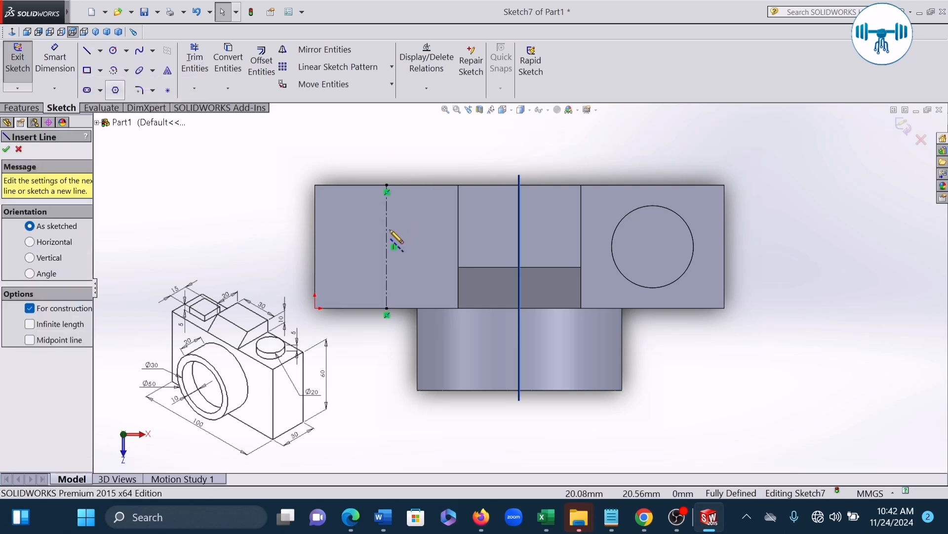
{"action": "left_click", "coordinate": [315, 246]}
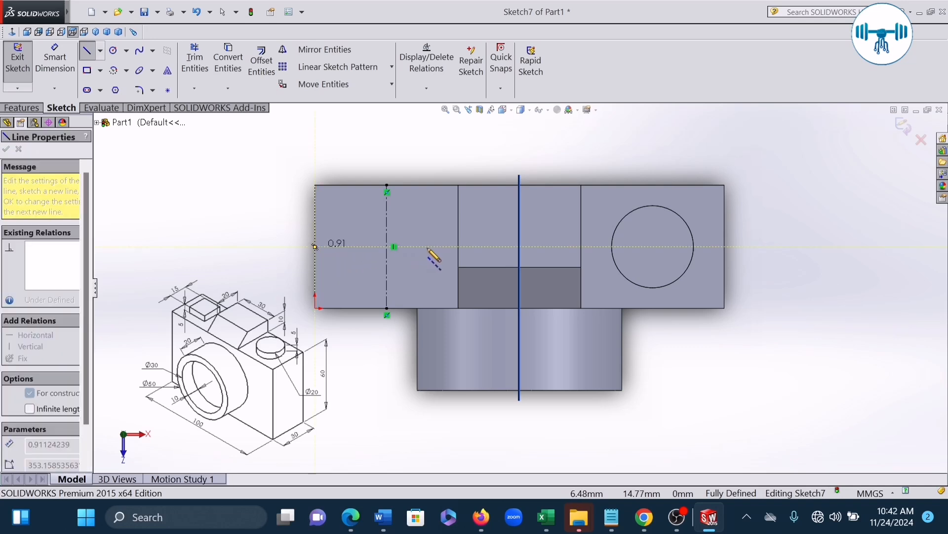
{"action": "left_click", "coordinate": [458, 246]}
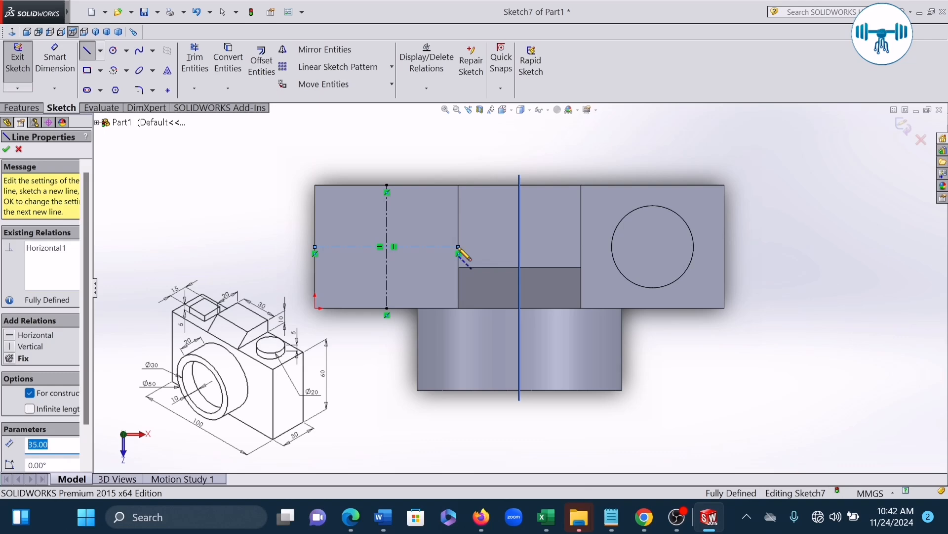
{"action": "key", "text": "Escape"}
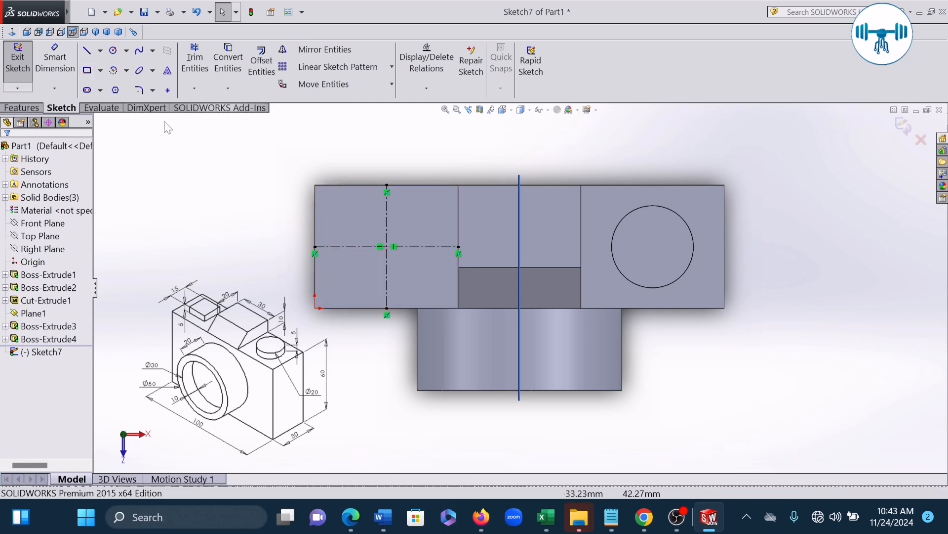
Draw a solid line from the centerline intersection toward the body's outer edge along the horizontal centerline and dimension its length to 7.5 mm
{"action": "left_click", "coordinate": [88, 50]}
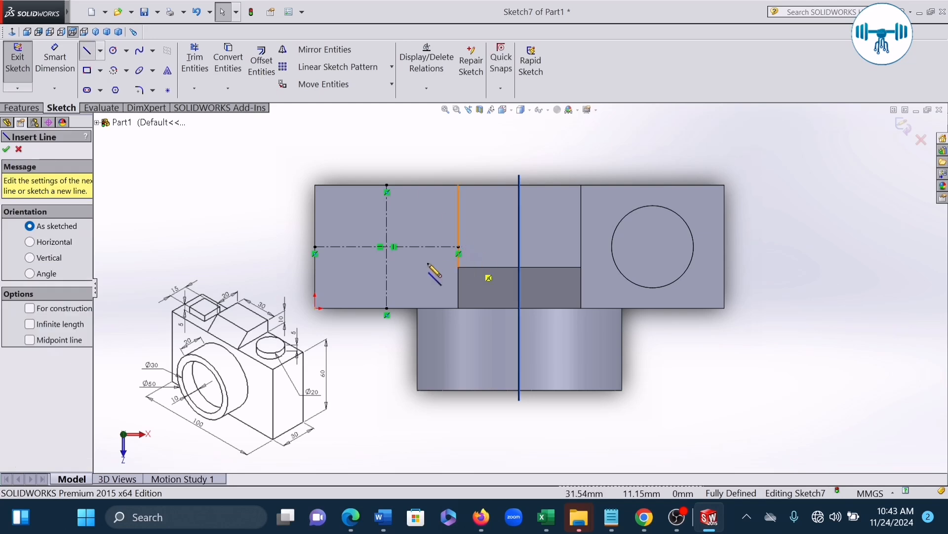
{"action": "left_click", "coordinate": [387, 246]}
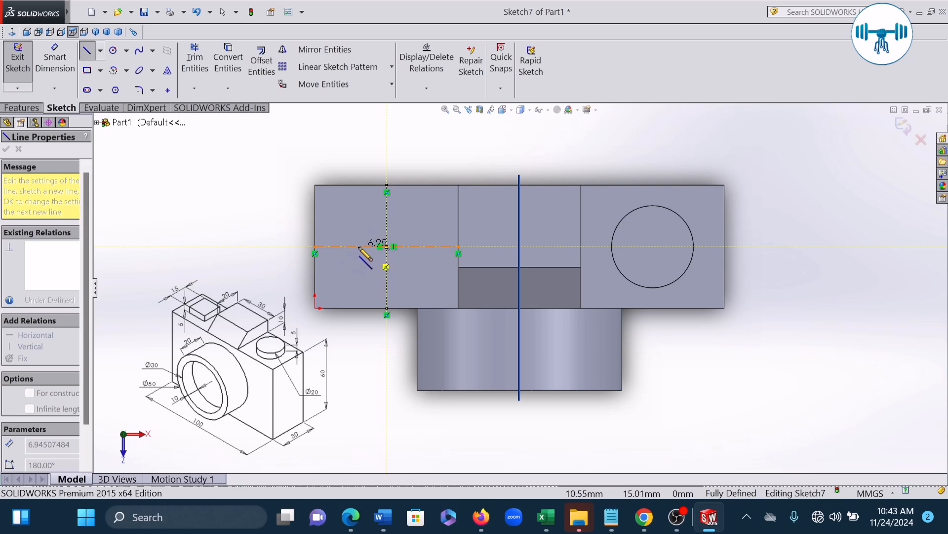
{"action": "left_click", "coordinate": [359, 247]}
{"action": "left_click", "coordinate": [50, 52]}
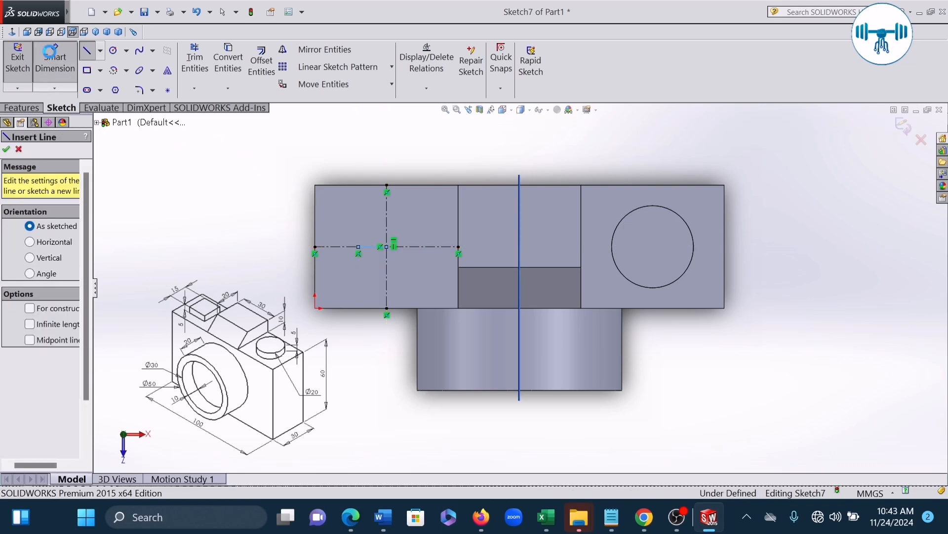
{"action": "left_click", "coordinate": [372, 247]}
{"action": "left_click", "coordinate": [372, 364]}
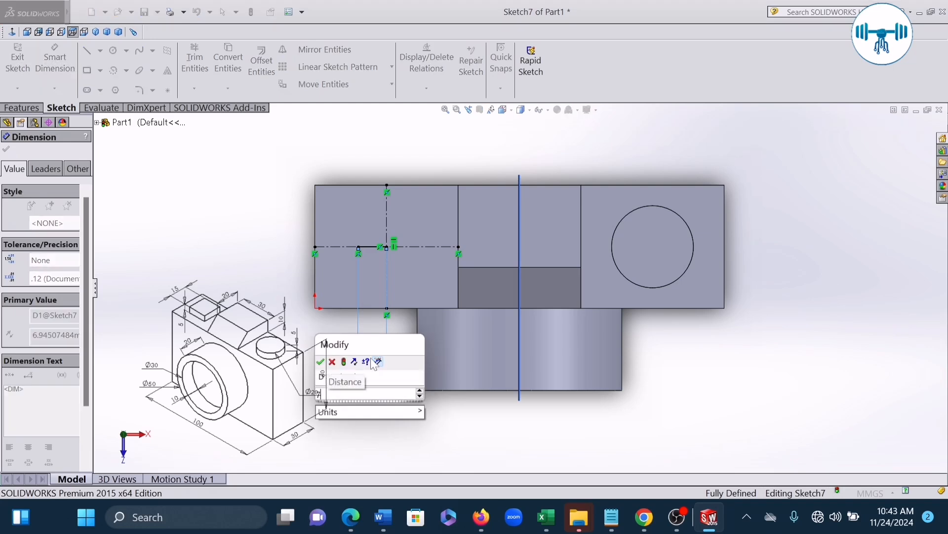
{"action": "type", "text": "7.5"}
{"action": "key", "text": "Return"}
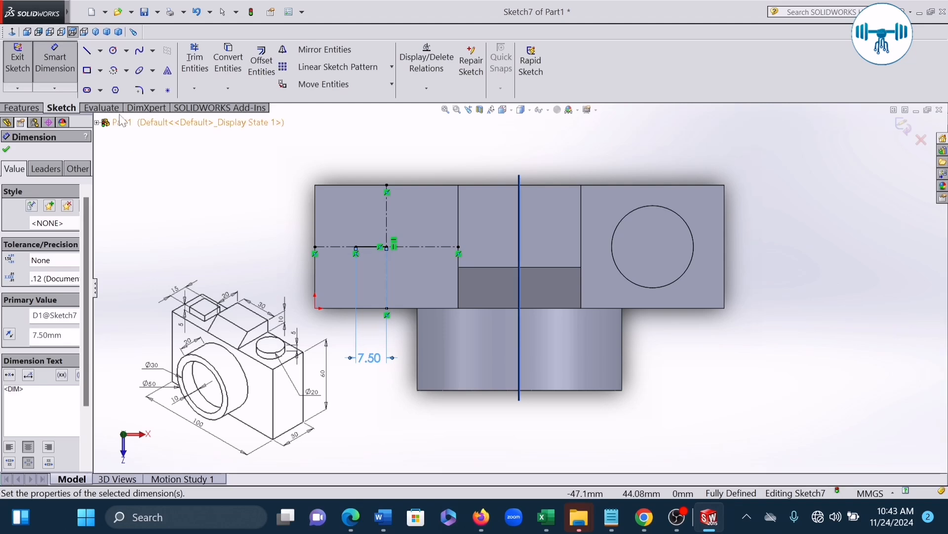
Sketch a closed rectangle about 14.8 mm by 17.25 mm around the centerline intersection, starting and ending at the 7.5 mm line's outer endpoint
{"action": "left_click", "coordinate": [89, 56]}
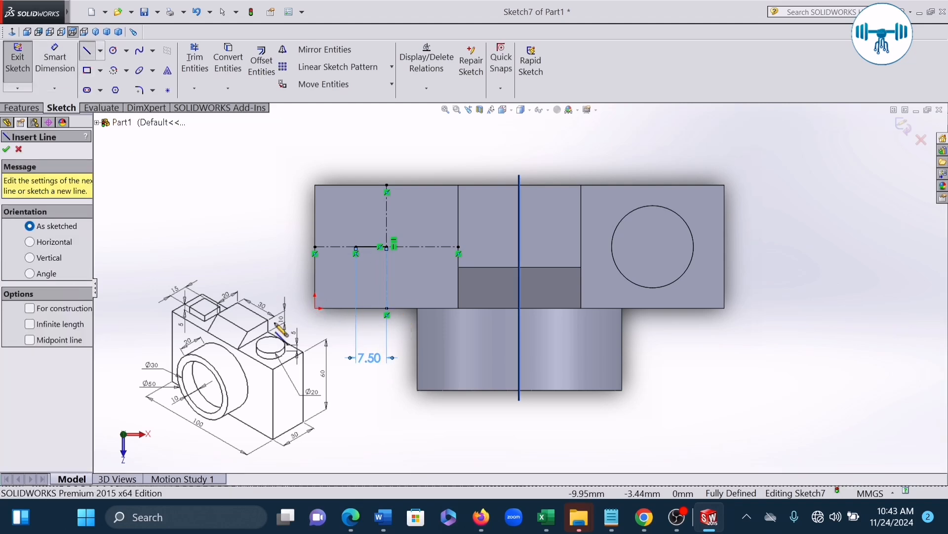
{"action": "left_click", "coordinate": [356, 247]}
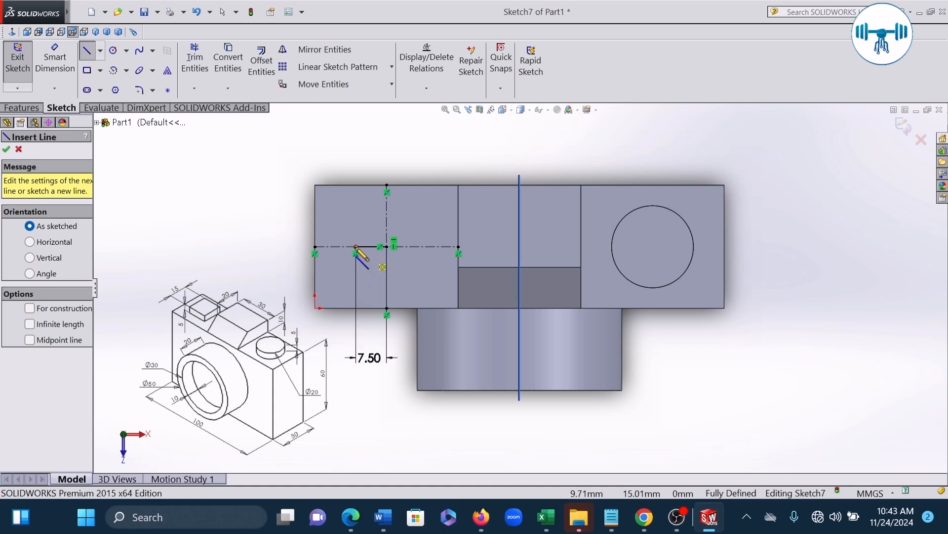
{"action": "left_click", "coordinate": [356, 214]}
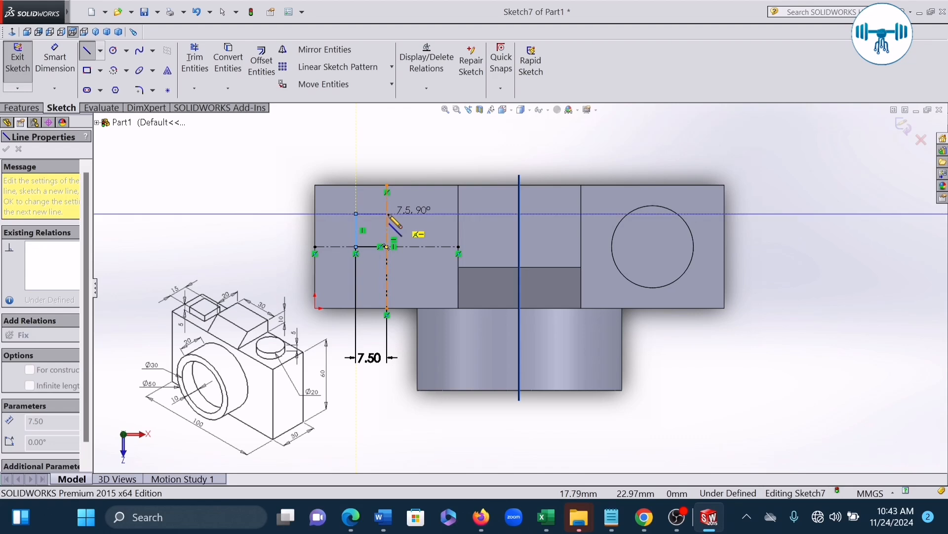
{"action": "left_click", "coordinate": [387, 215]}
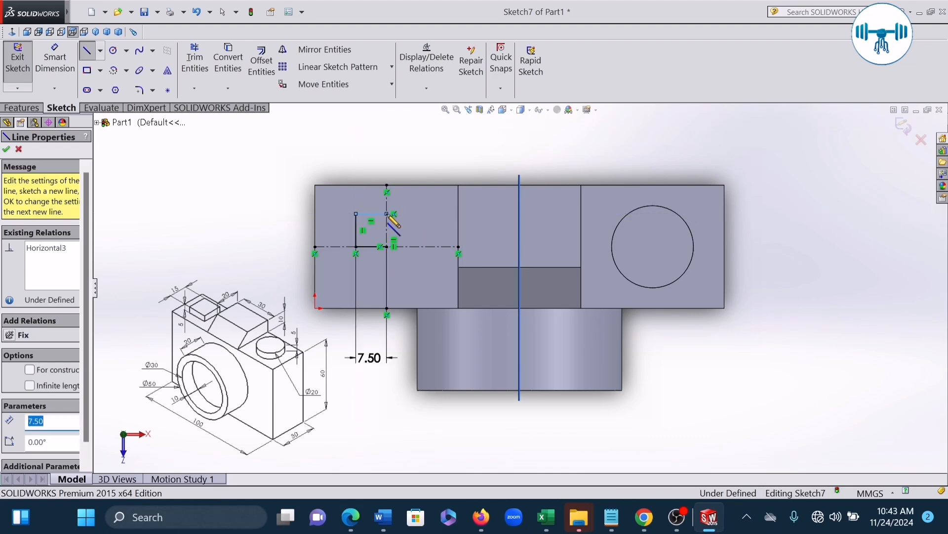
{"action": "left_click", "coordinate": [417, 214]}
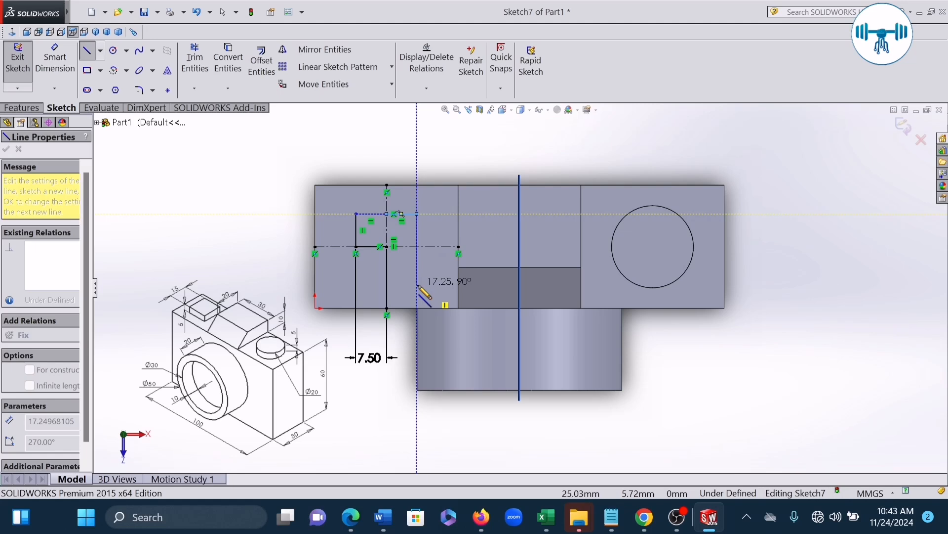
{"action": "left_click", "coordinate": [416, 285]}
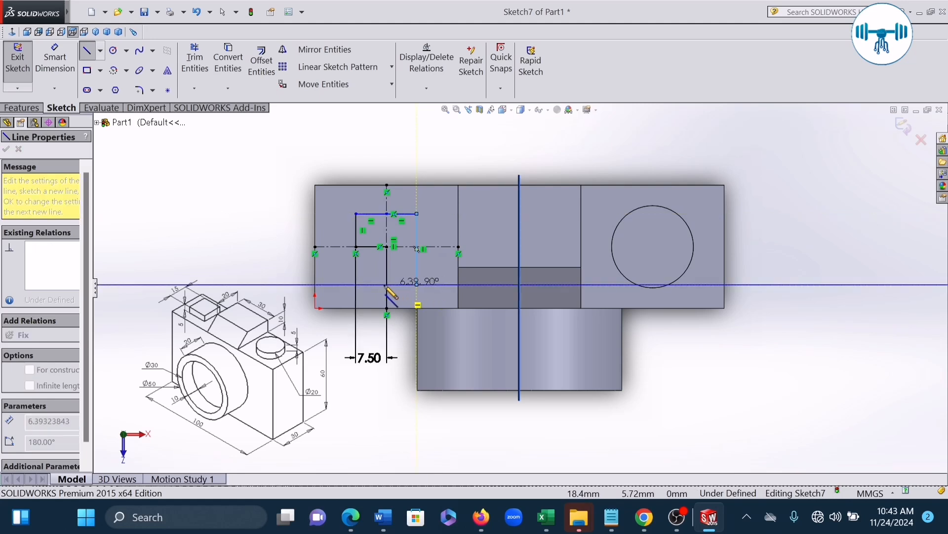
{"action": "left_click", "coordinate": [356, 285]}
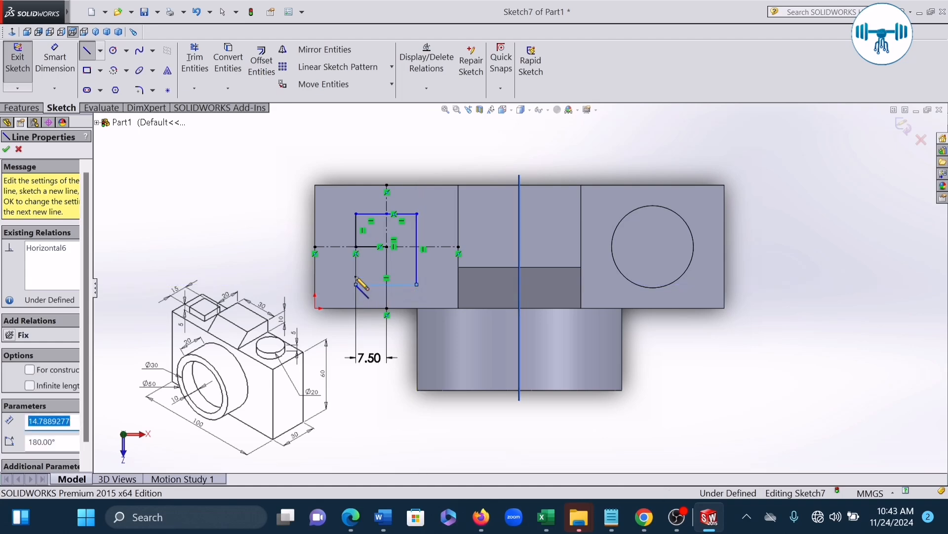
{"action": "left_click", "coordinate": [356, 246]}
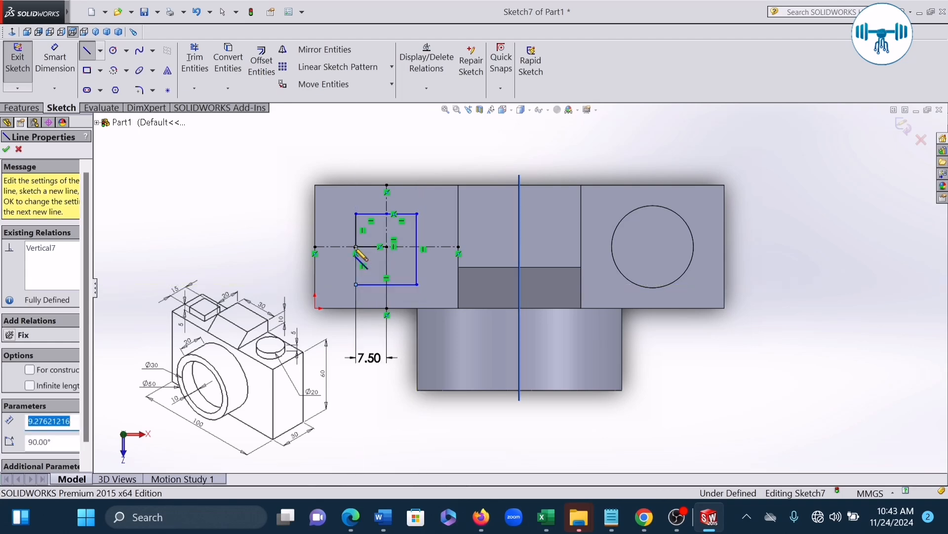
{"action": "key", "text": "Escape"}
{"action": "key", "text": "Escape"}
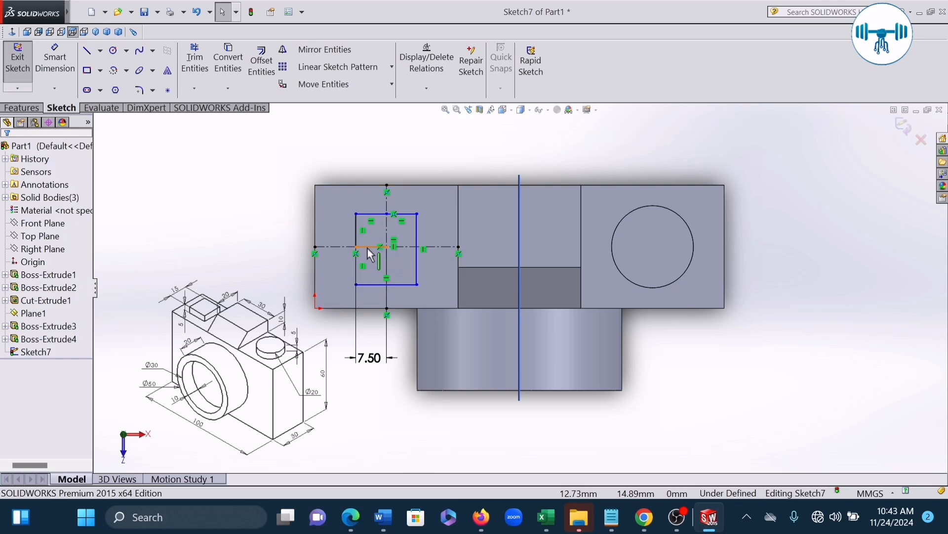
Delete the 7.5 mm helper line inside the rectangle together with its dimension
{"action": "left_click", "coordinate": [368, 247]}
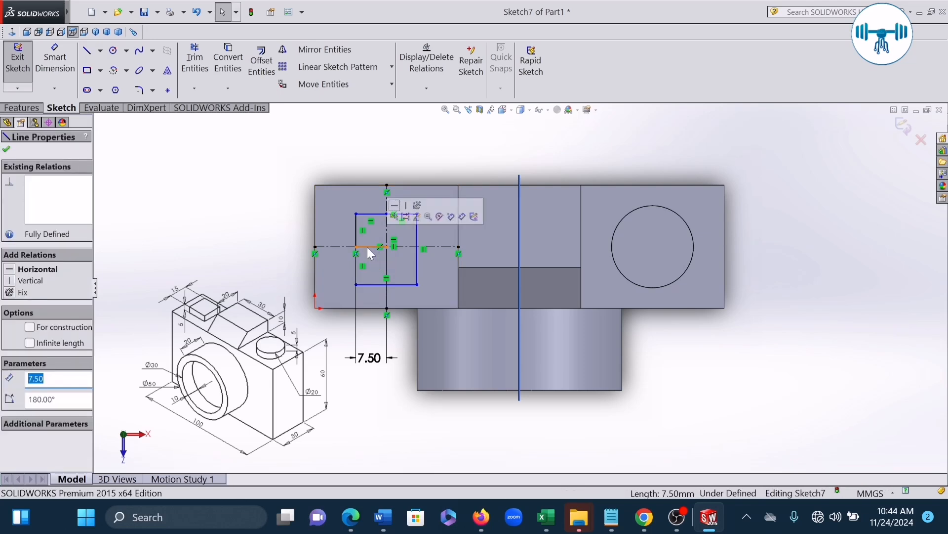
{"action": "key", "text": "Delete"}
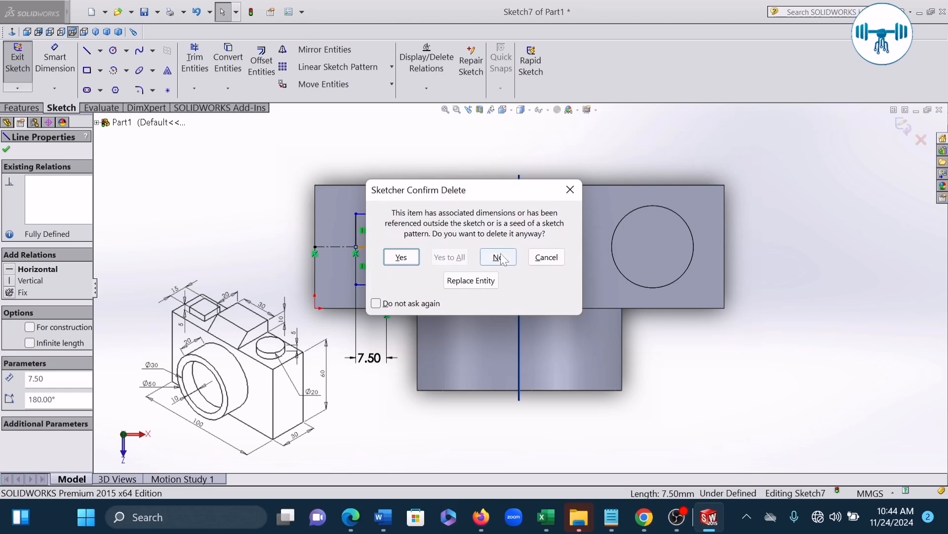
{"action": "left_click", "coordinate": [401, 262]}
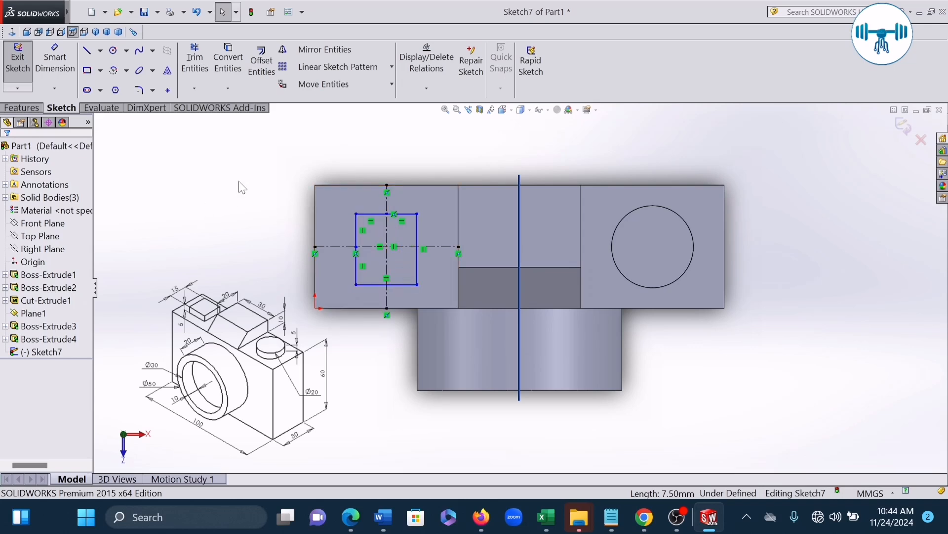
Dimension the two segments of the rectangle's upper edge, on either side of the vertical centerline, at 7.5 mm each
{"action": "left_click", "coordinate": [55, 59]}
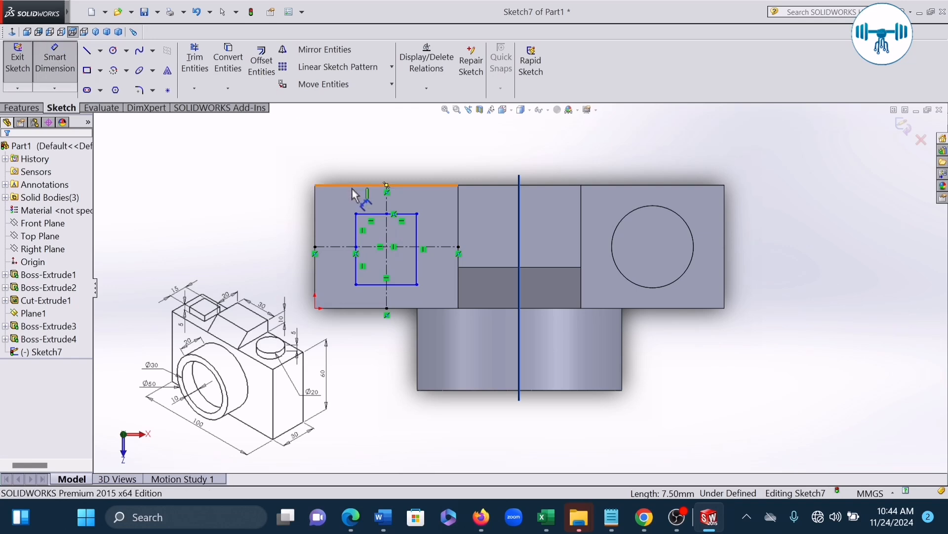
{"action": "left_click", "coordinate": [372, 215]}
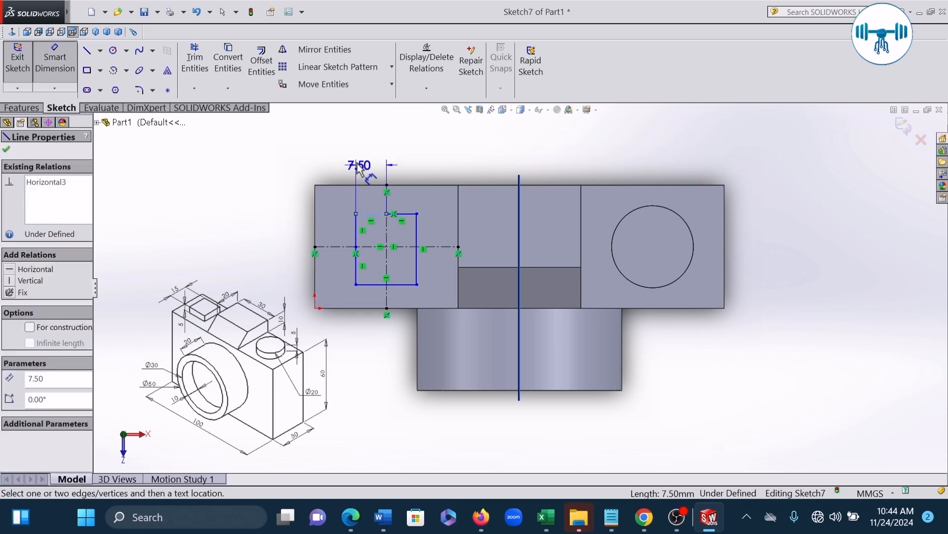
{"action": "left_click", "coordinate": [349, 166]}
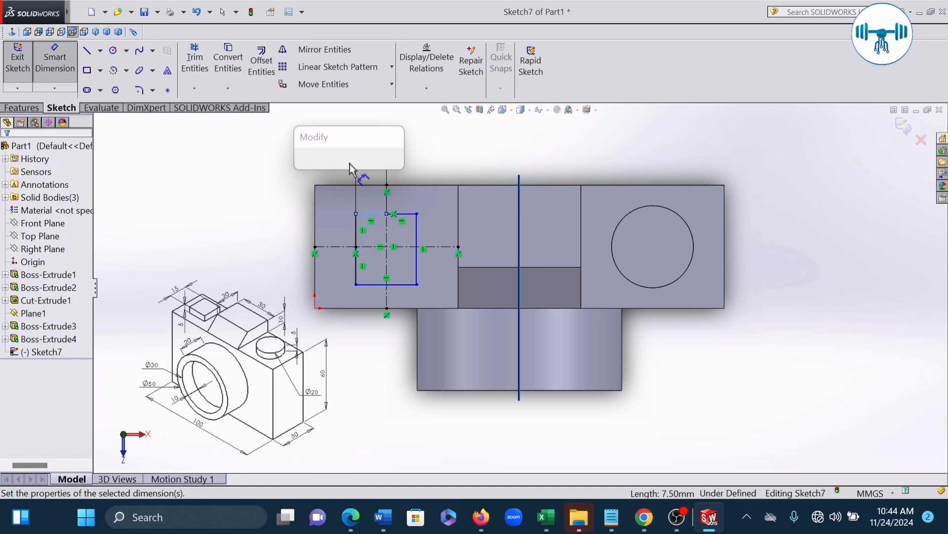
{"action": "key", "text": "Return"}
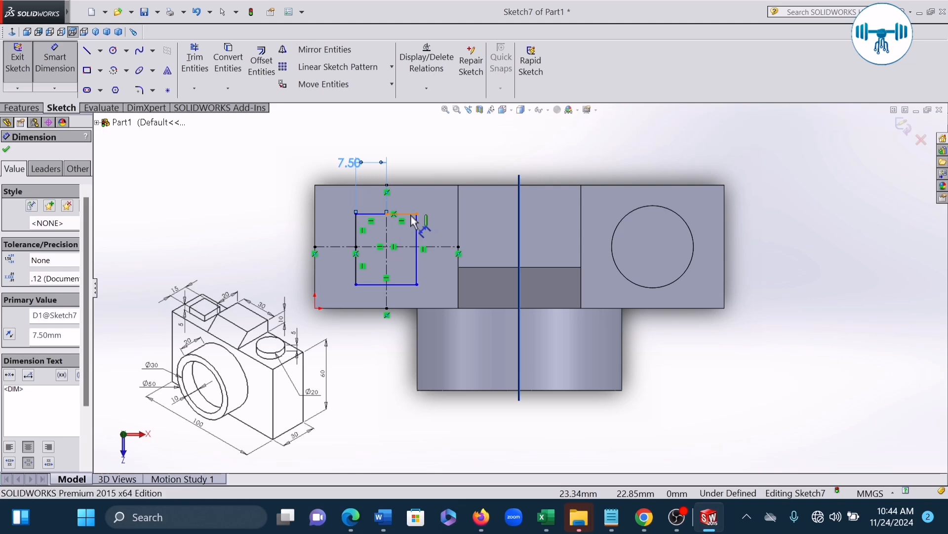
{"action": "left_click", "coordinate": [413, 216]}
{"action": "left_click", "coordinate": [471, 161]}
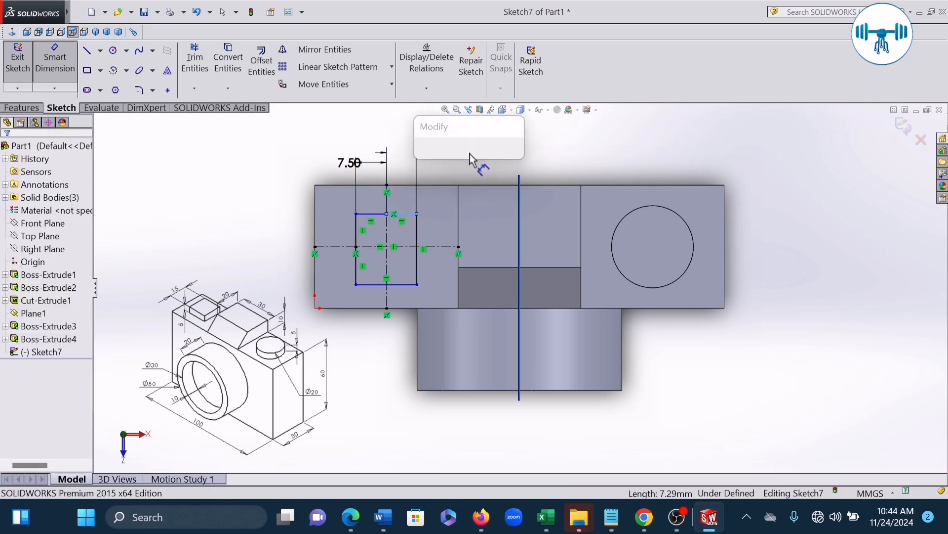
{"action": "type", "text": "7.5"}
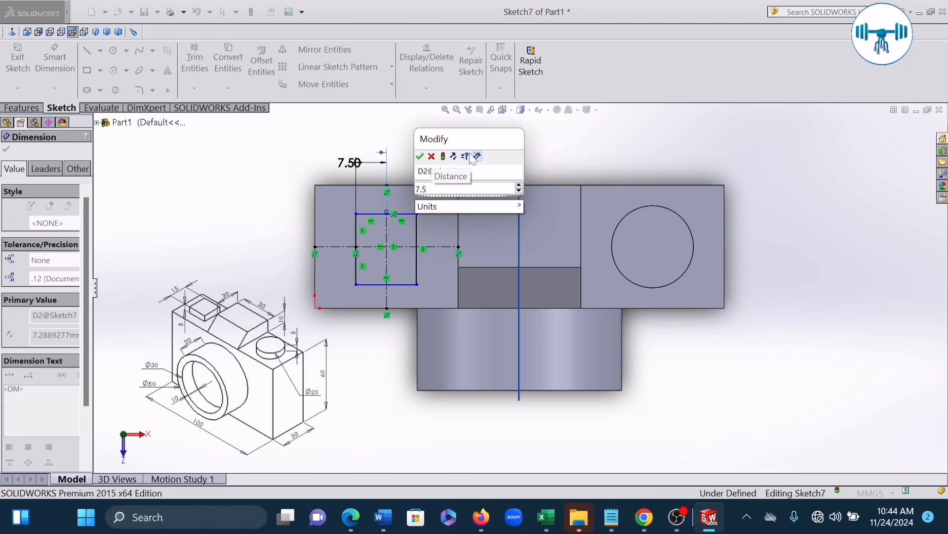
{"action": "key", "text": "Return"}
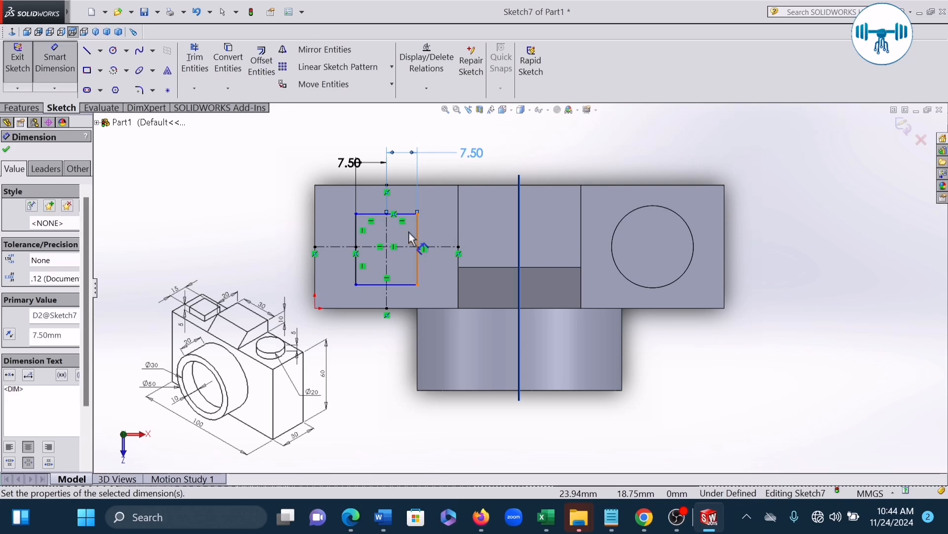
Dimension the two segments of the rectangle's outer vertical side, above and below the horizontal centerline, at 7.5 mm each
{"action": "left_click", "coordinate": [356, 237]}
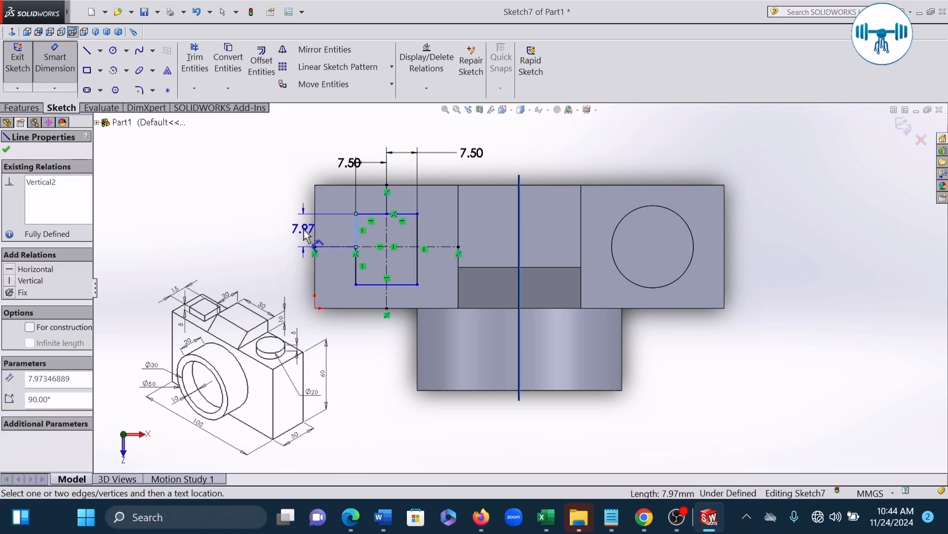
{"action": "left_click", "coordinate": [306, 236]}
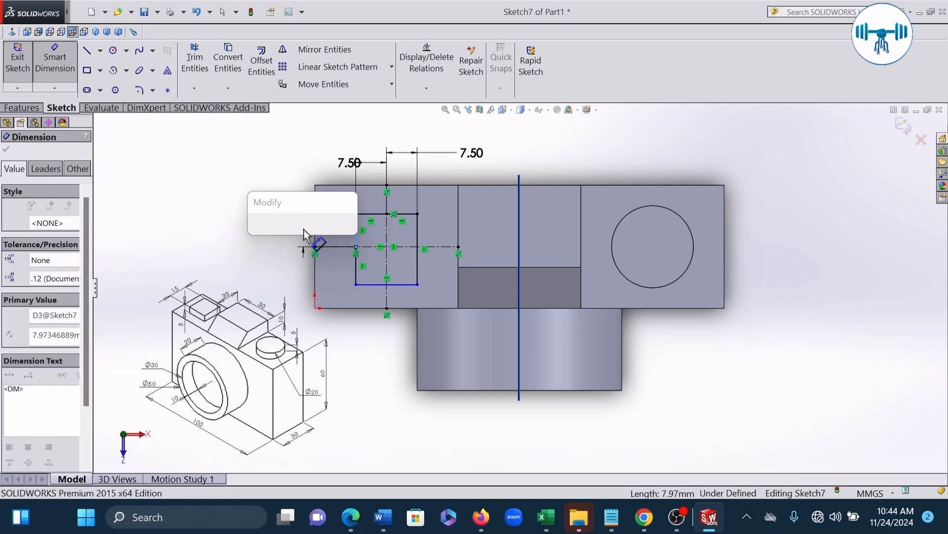
{"action": "type", "text": "7"}
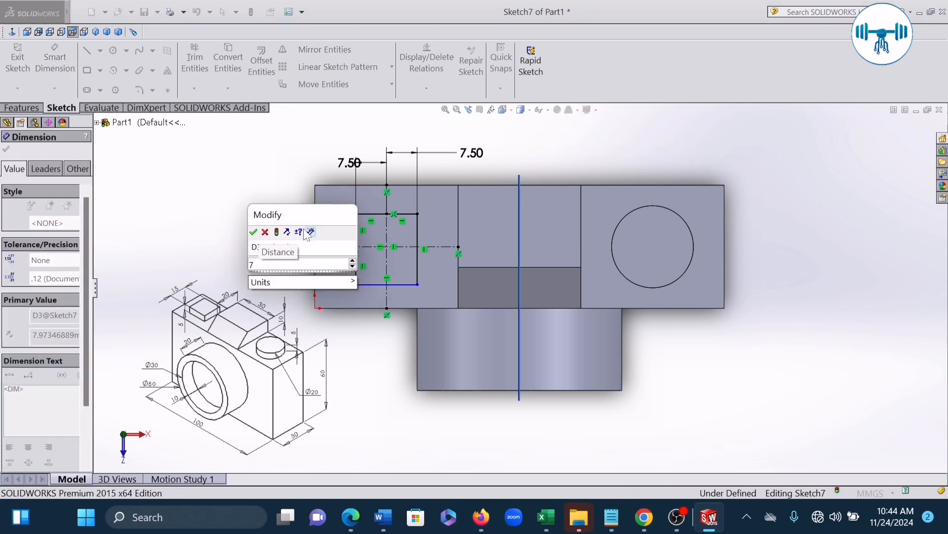
{"action": "type", "text": ".5"}
{"action": "key", "text": "Return"}
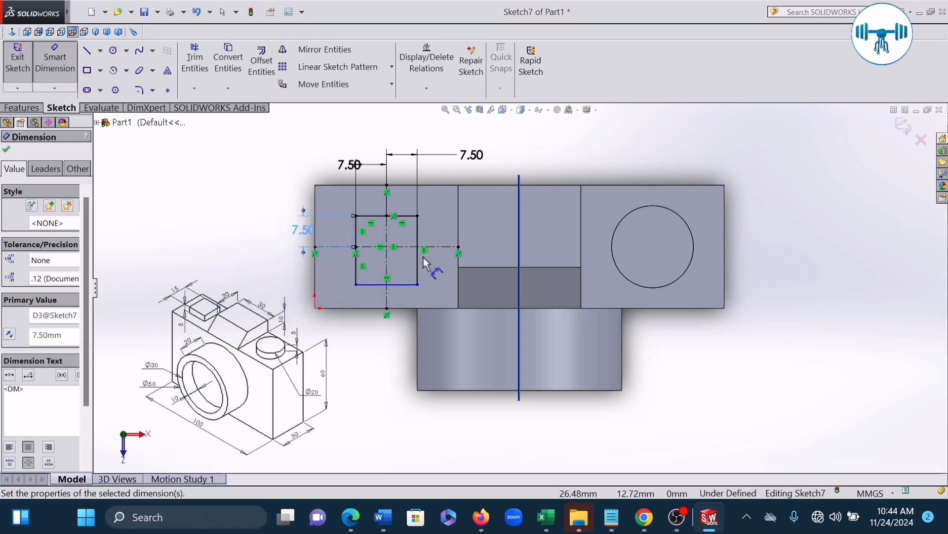
{"action": "left_click", "coordinate": [358, 273]}
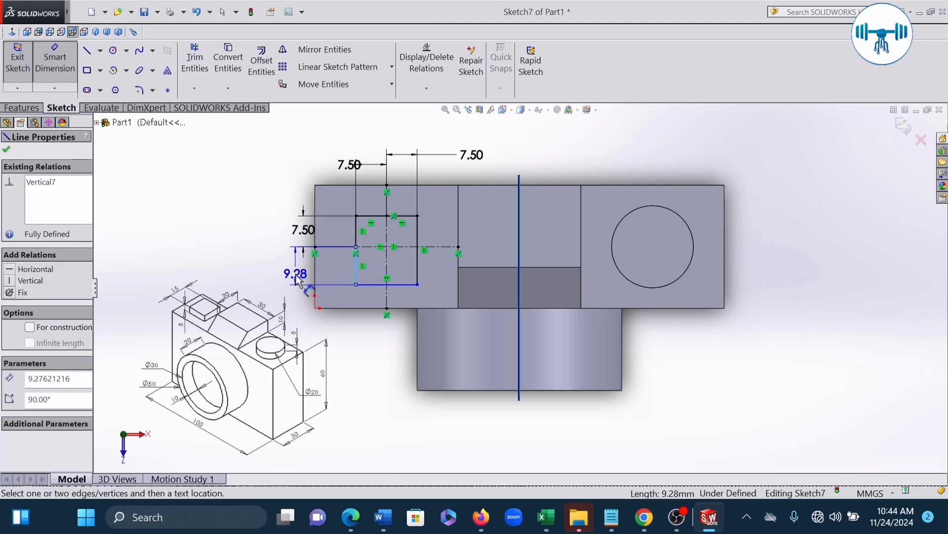
{"action": "left_click", "coordinate": [297, 280]}
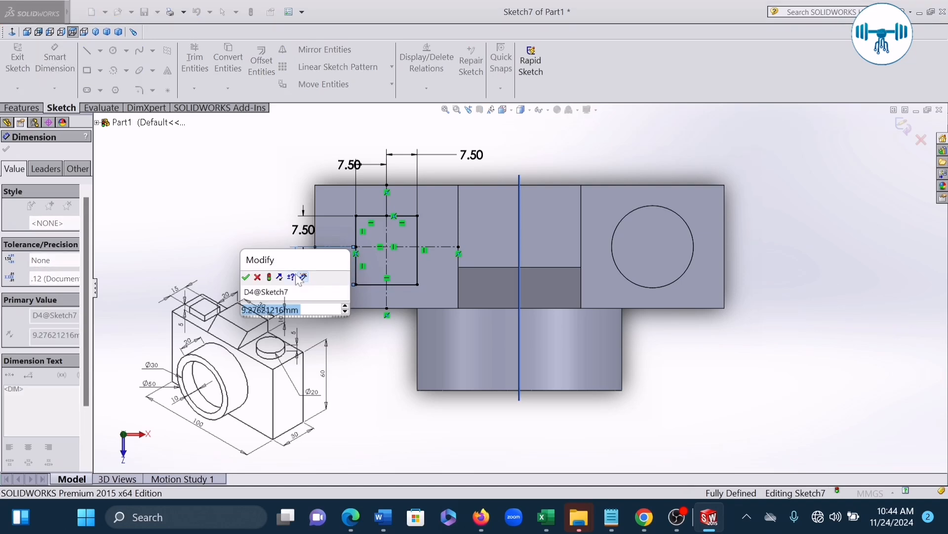
{"action": "type", "text": "7.5"}
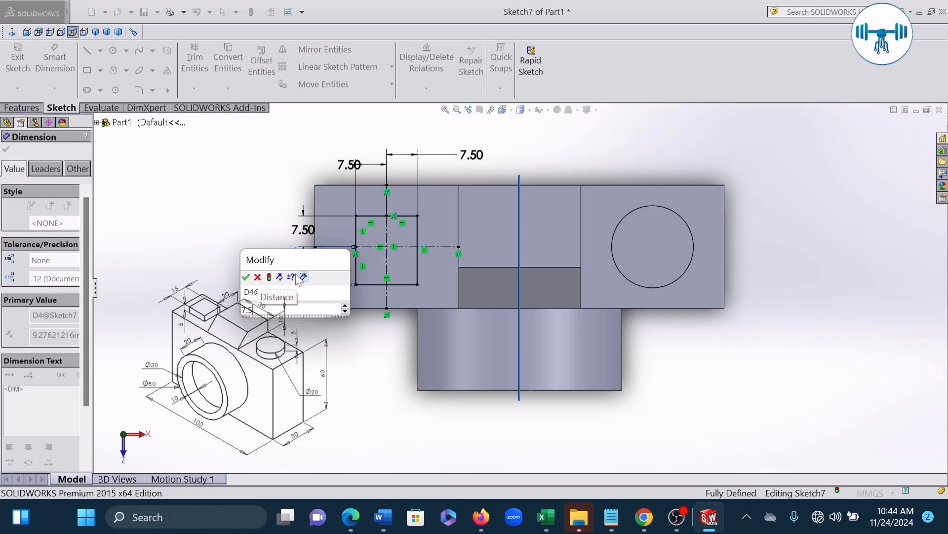
{"action": "key", "text": "Return"}
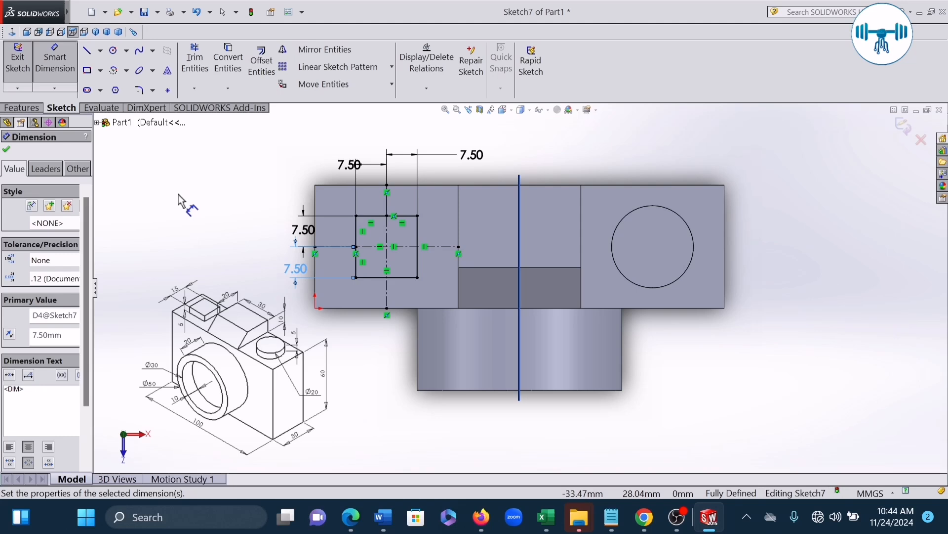
Check the full lengths of the rectangle's lower edge and housing-side edge with dimension previews, without placing them
{"action": "left_click", "coordinate": [373, 278]}
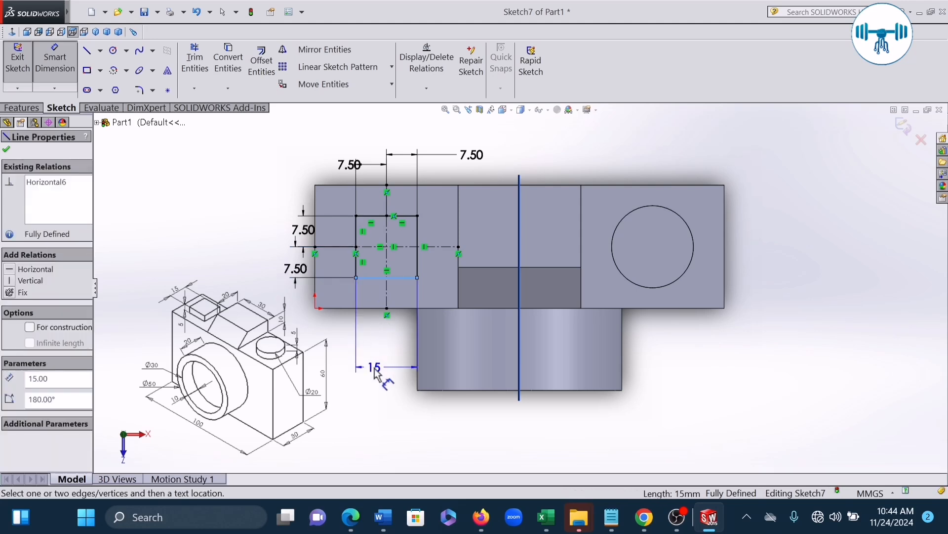
{"action": "key", "text": "Escape"}
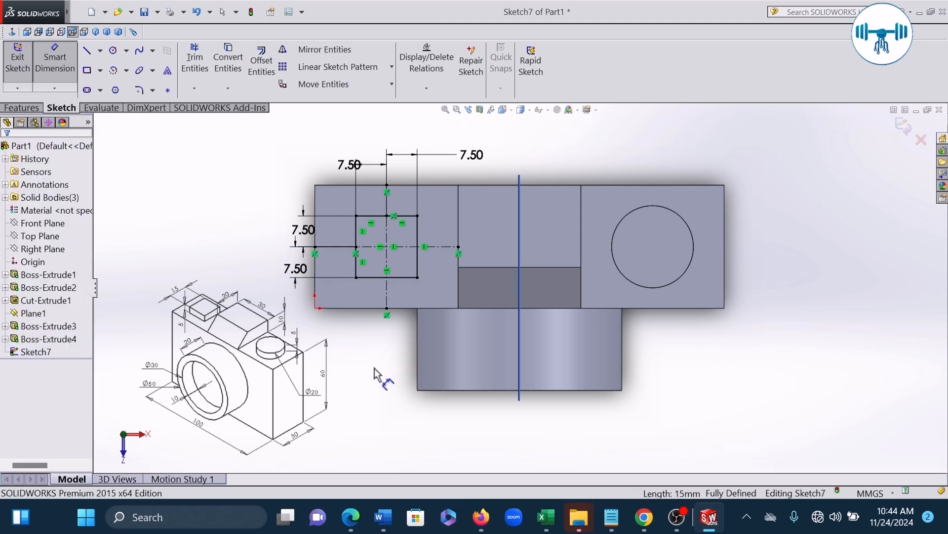
{"action": "left_click", "coordinate": [418, 244]}
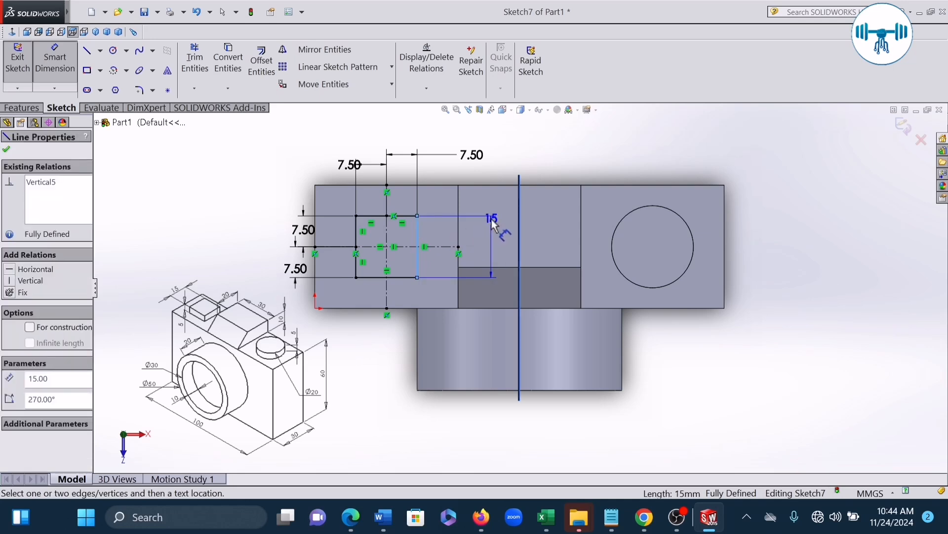
{"action": "key", "text": "Escape"}
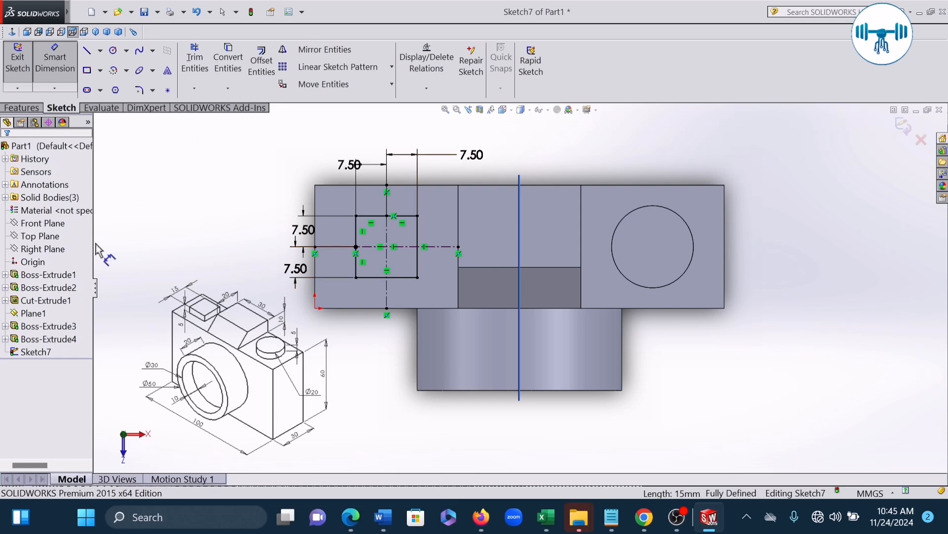
Exit the sketch and extrude the square 5 mm upward as a separate body, with result merging turned off
{"action": "left_click", "coordinate": [906, 127]}
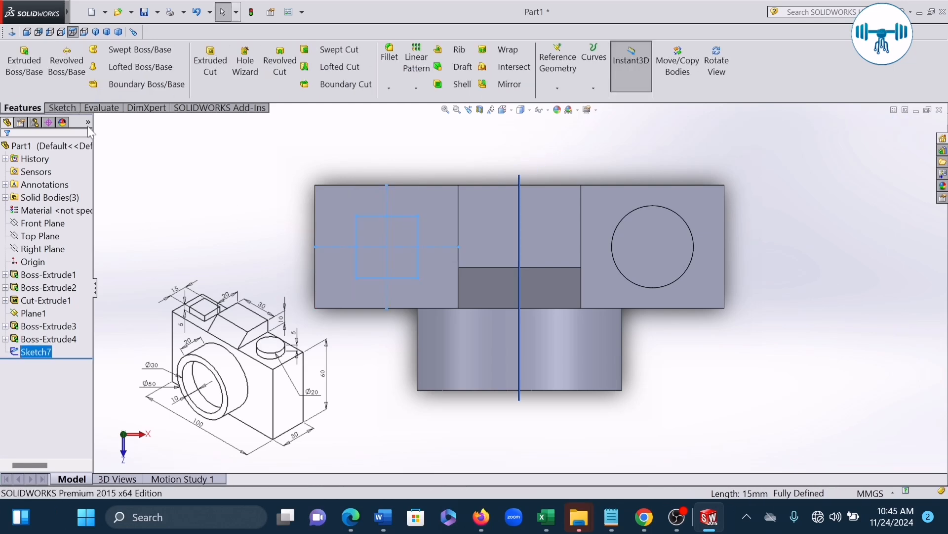
{"action": "left_click", "coordinate": [24, 62]}
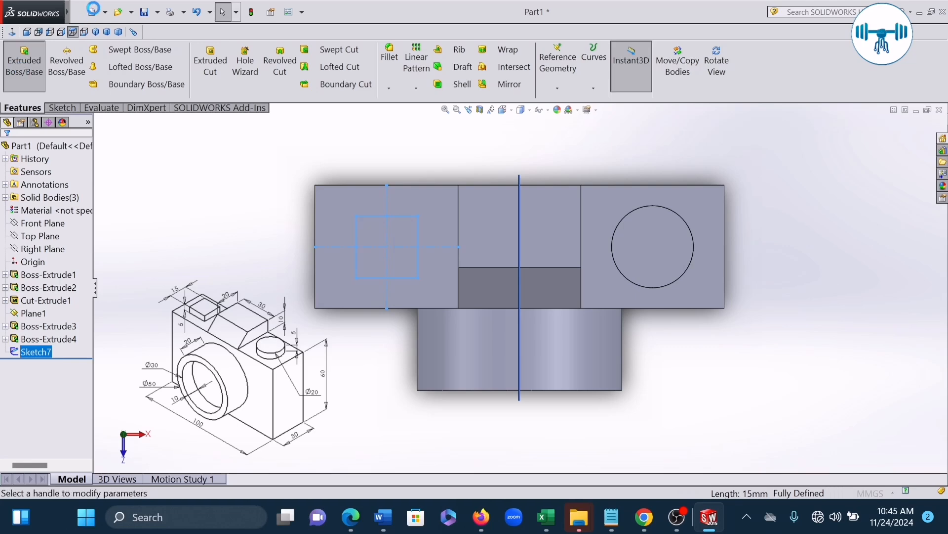
{"action": "left_click", "coordinate": [97, 31]}
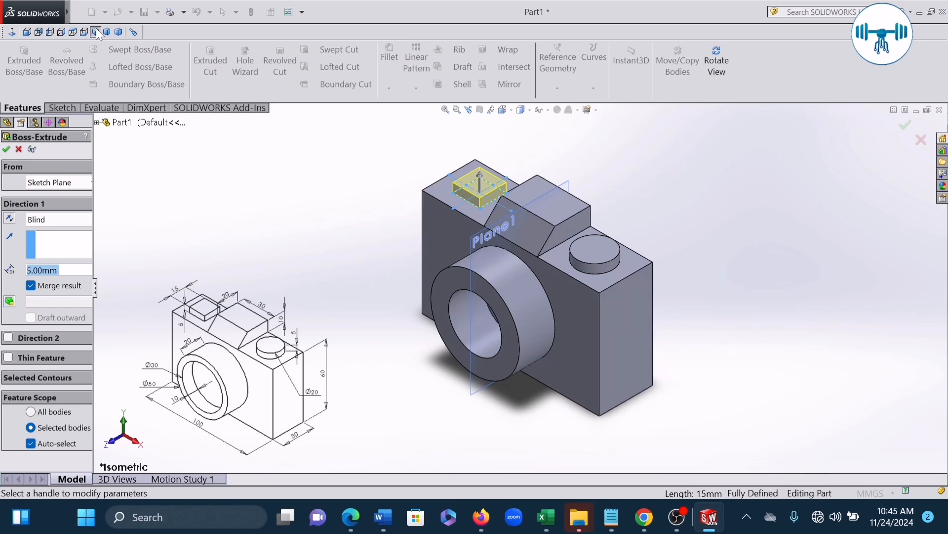
{"action": "key", "text": "alt+f"}
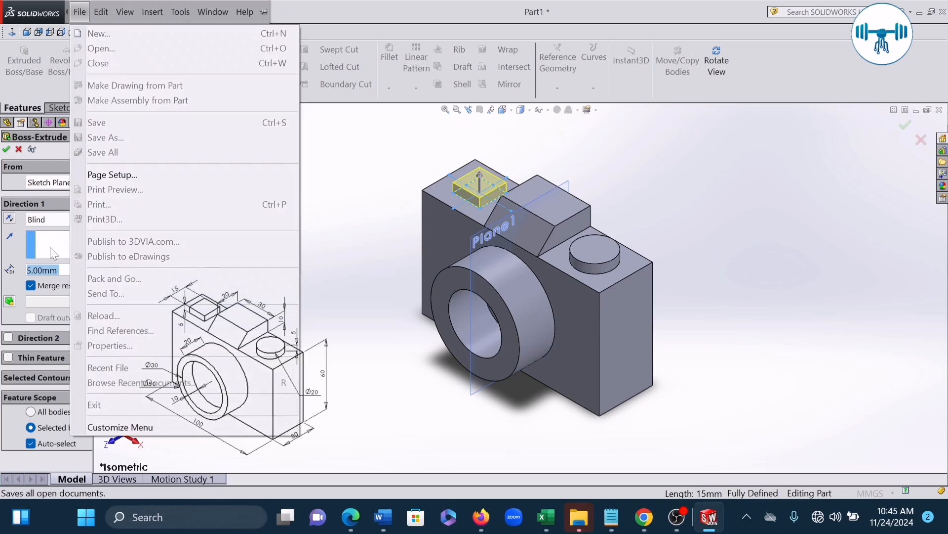
{"action": "left_click", "coordinate": [31, 285]}
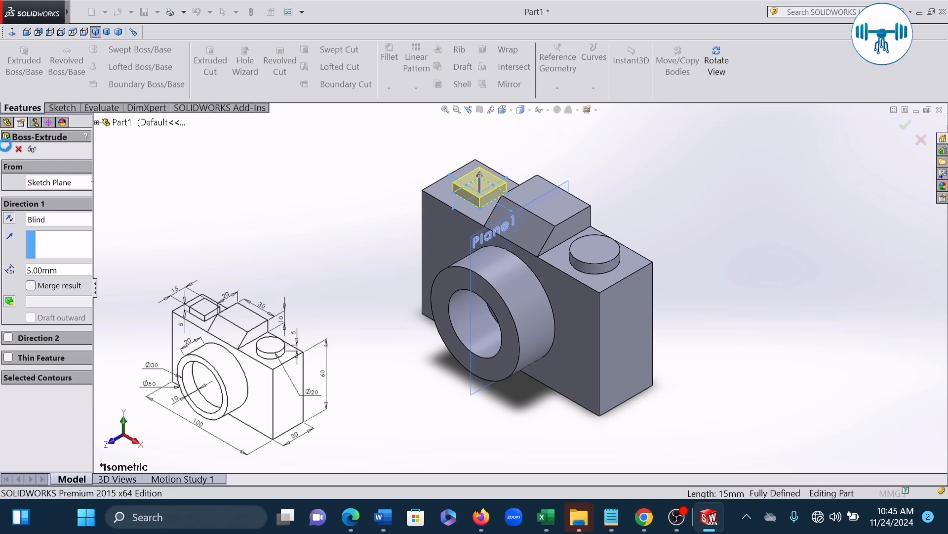
{"action": "left_click", "coordinate": [7, 150]}
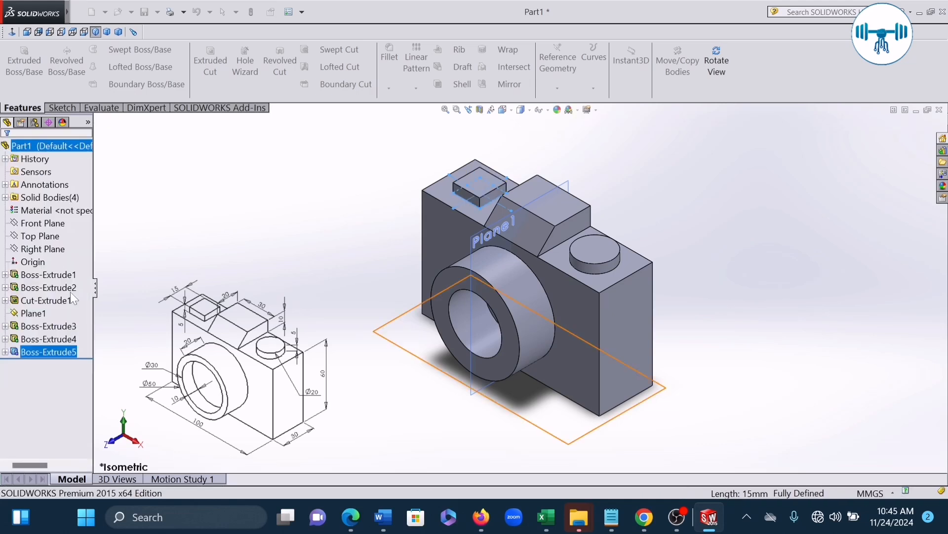
{"action": "left_click", "coordinate": [250, 224]}
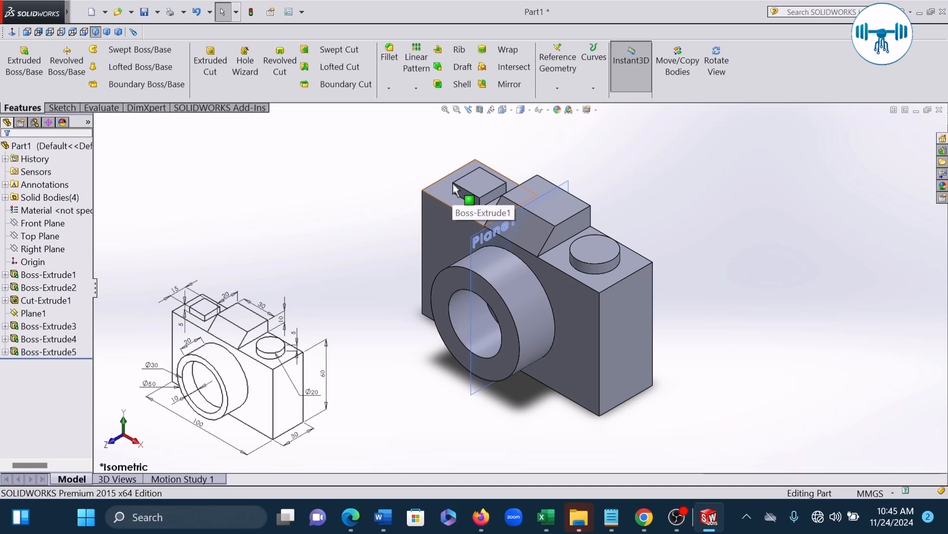
Display the part with hidden lines removed and hide Plane1
{"action": "left_click", "coordinate": [522, 110]}
{"action": "left_click", "coordinate": [528, 162]}
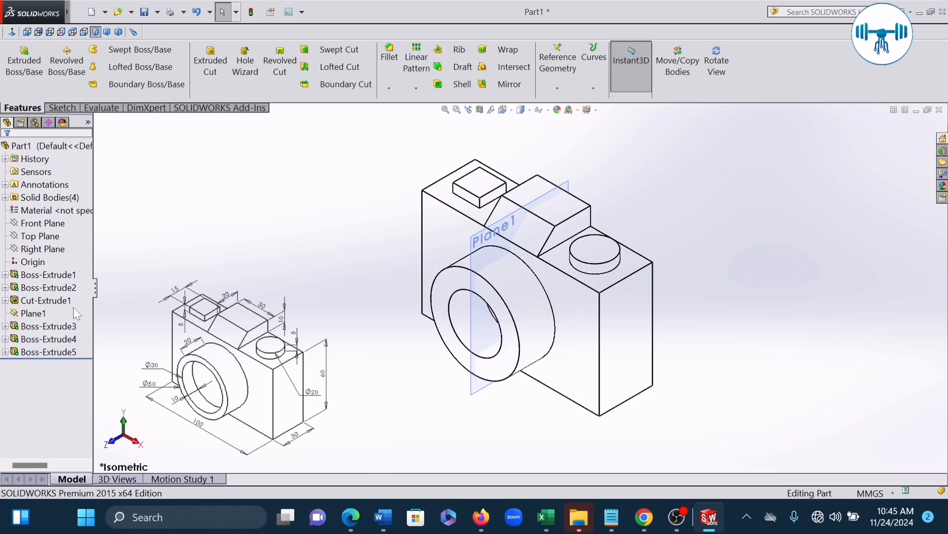
{"action": "left_click", "coordinate": [33, 313]}
{"action": "right_click", "coordinate": [34, 320]}
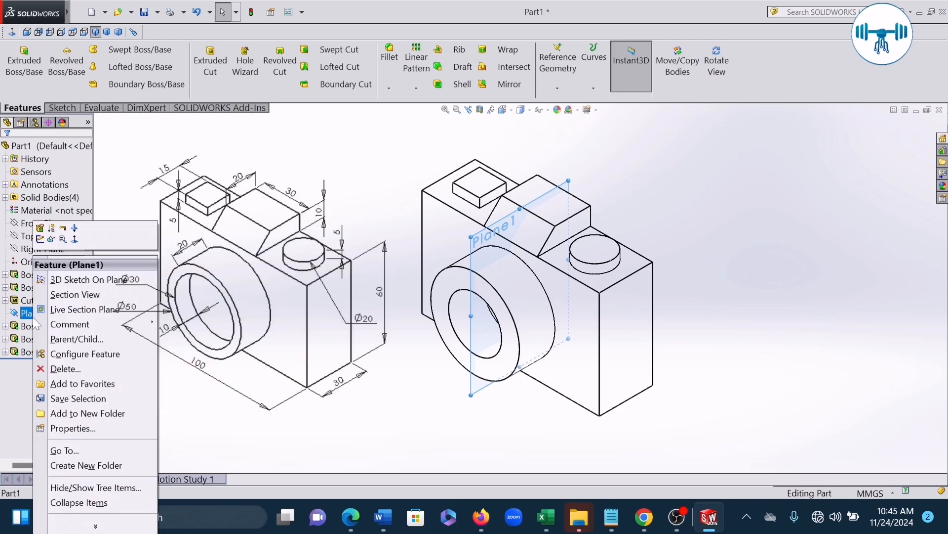
{"action": "left_click", "coordinate": [52, 240]}
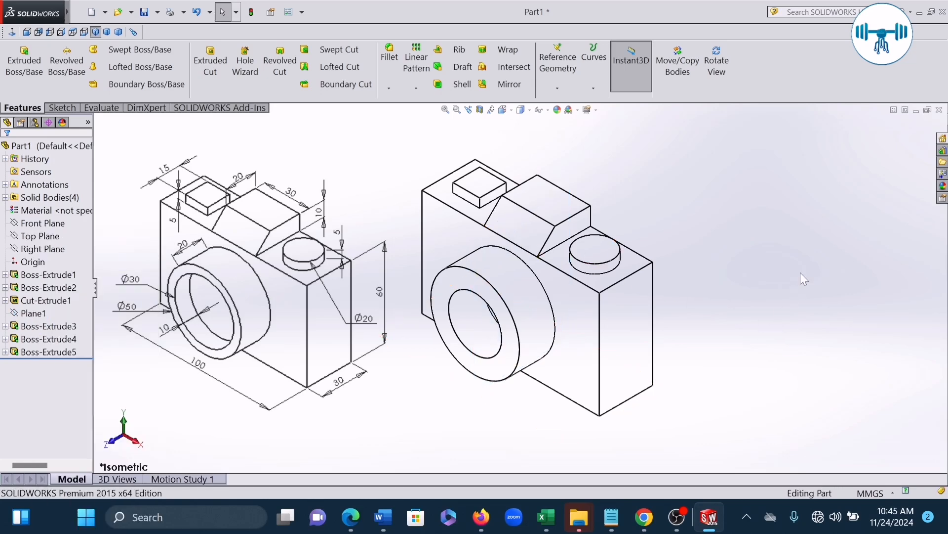